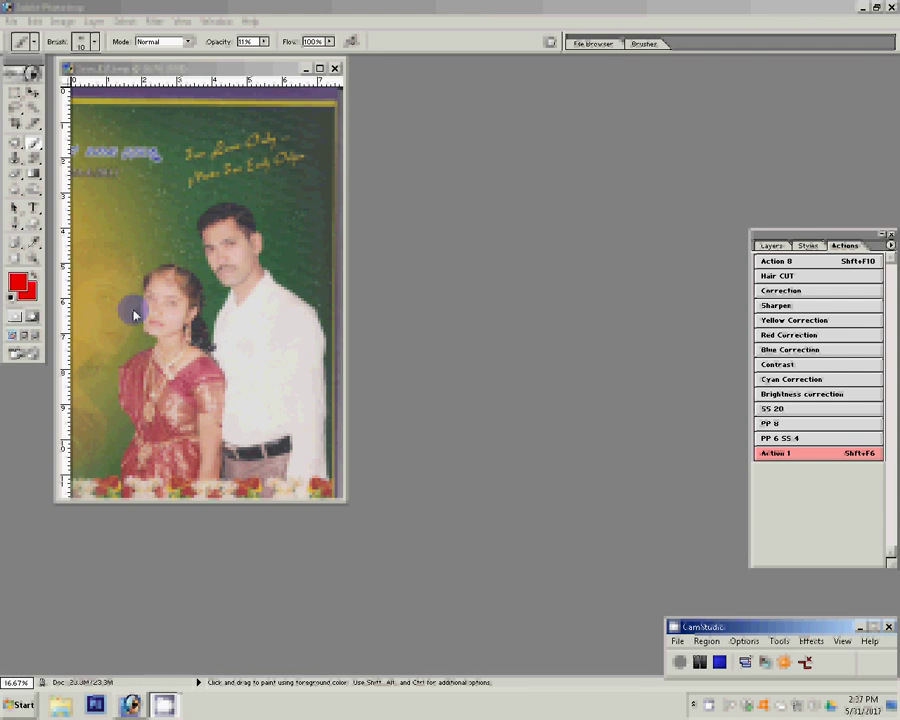
Zoom in and add a Solid Color fill layer over the couple's photo, confirming its colour.
key("ctrl+plus")
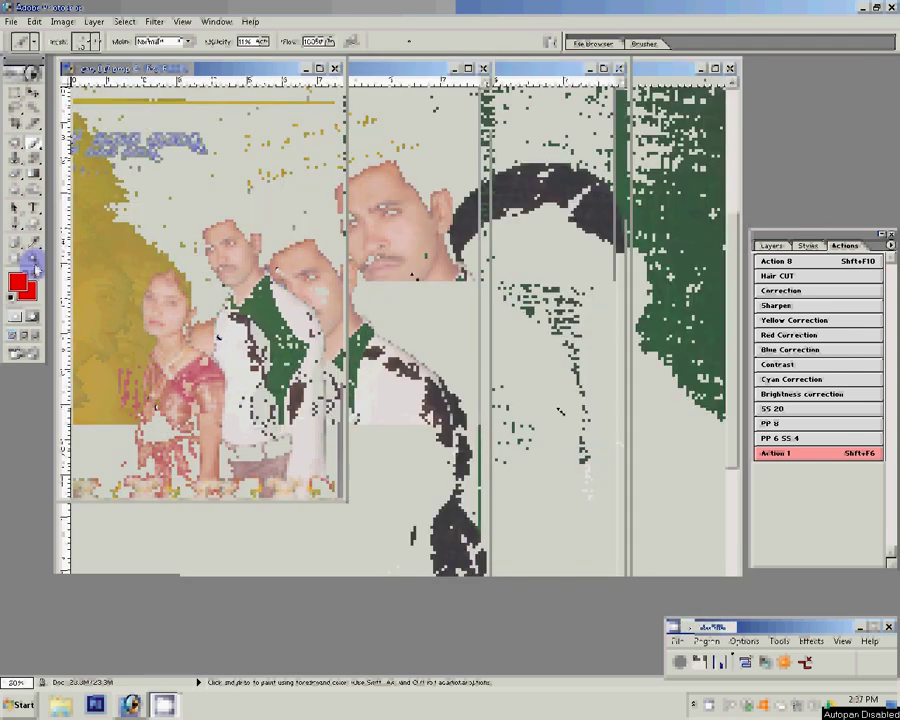
left_click(836, 570)
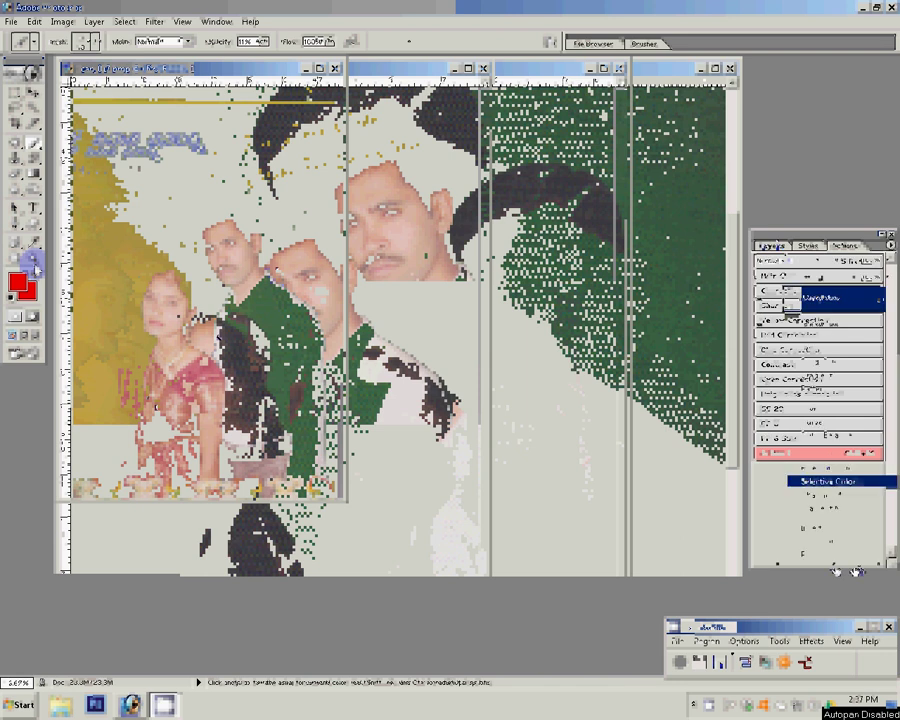
left_click(815, 363)
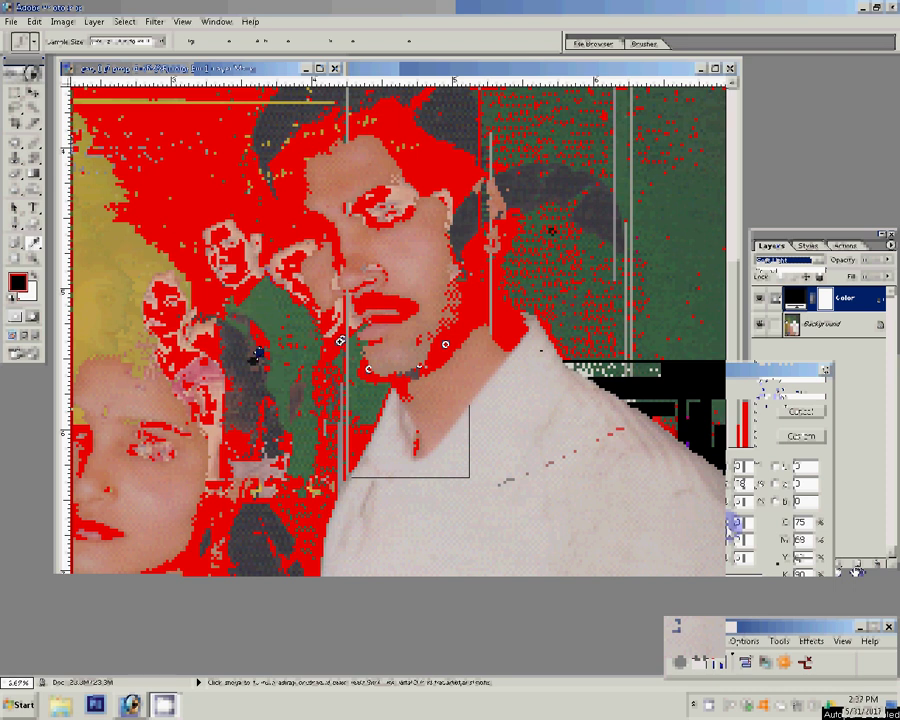
key("Return")
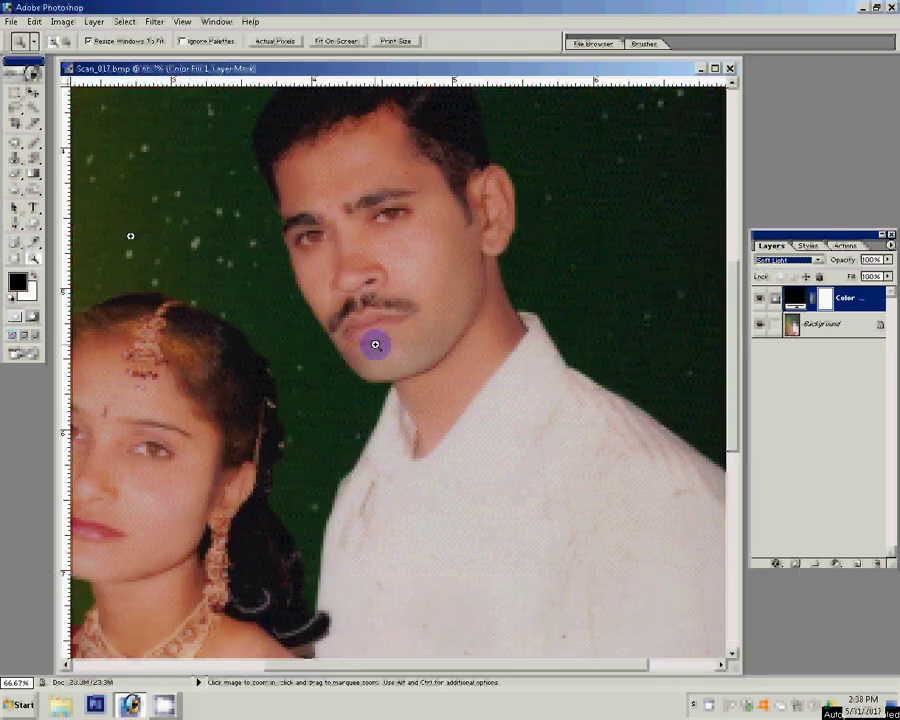
Flatten the image and darken the midtones with Levels to 0.85.
left_click(94, 21)
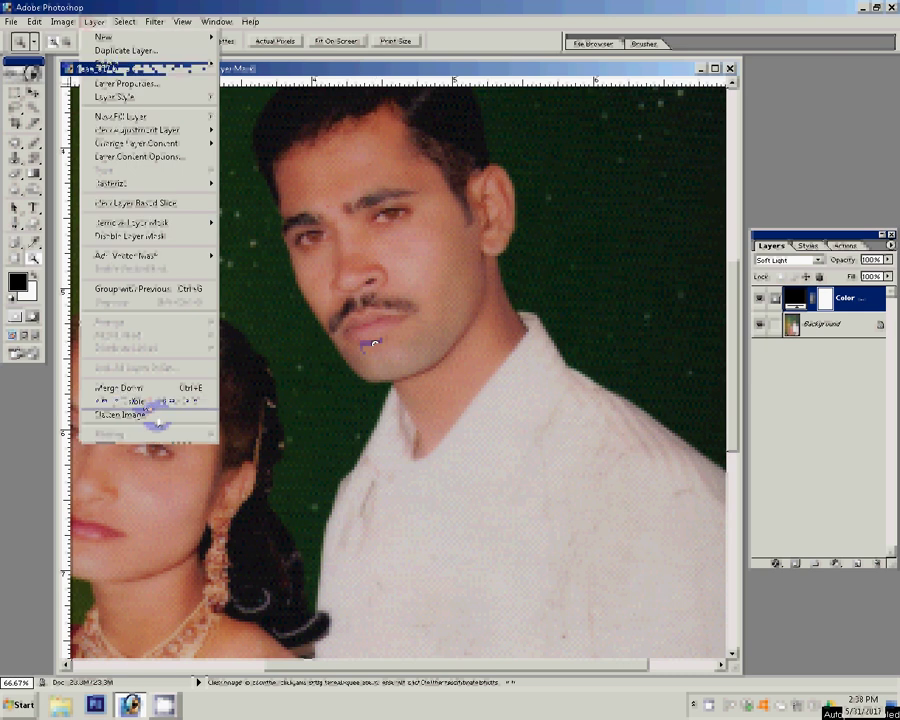
left_click(152, 410)
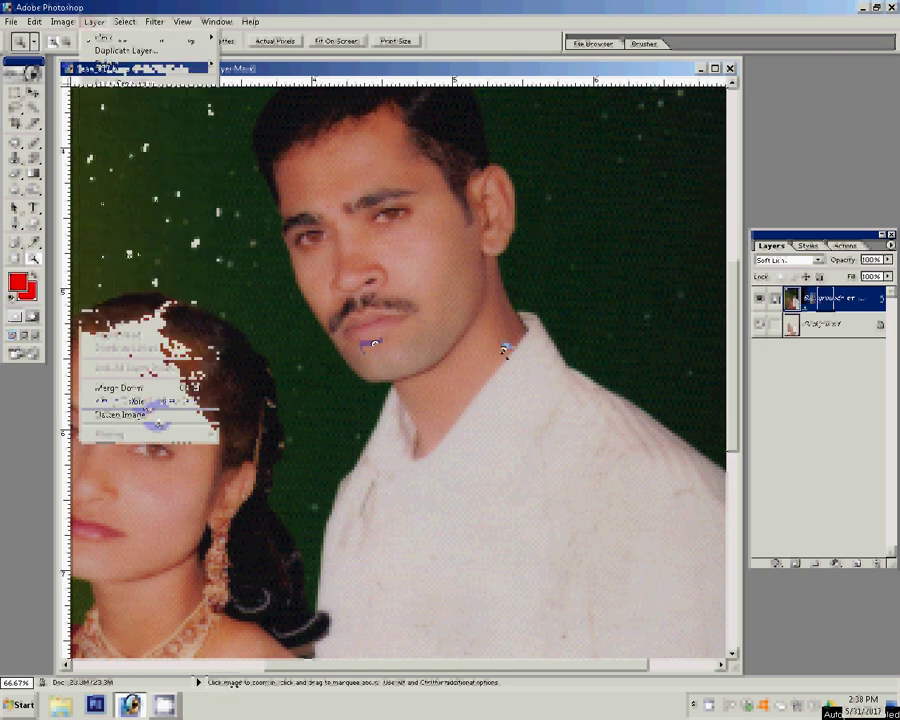
key("ctrl+l")
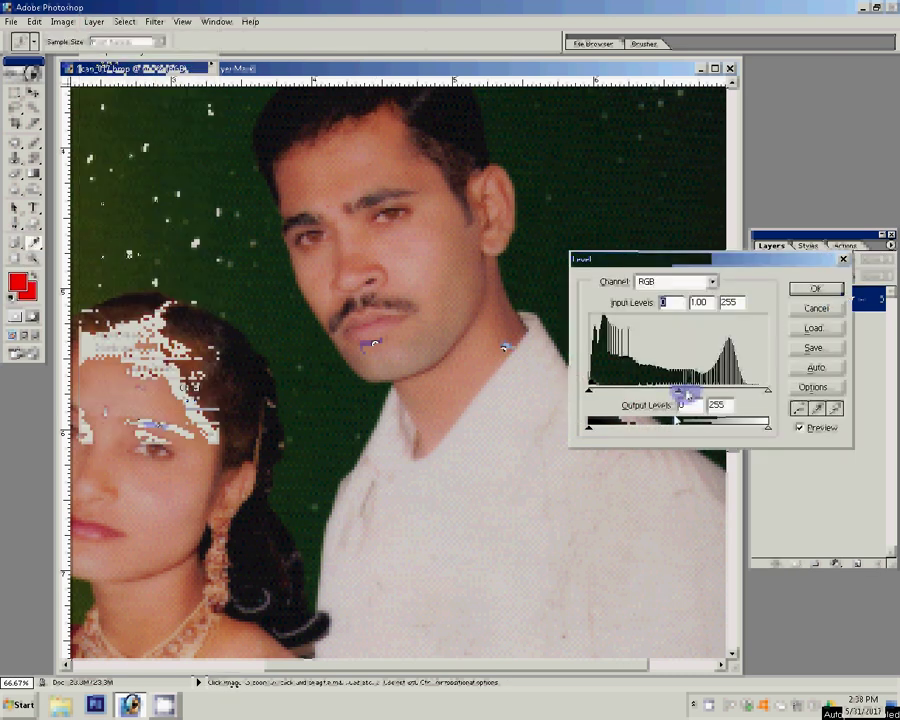
left_click_drag(687, 394, 685, 395)
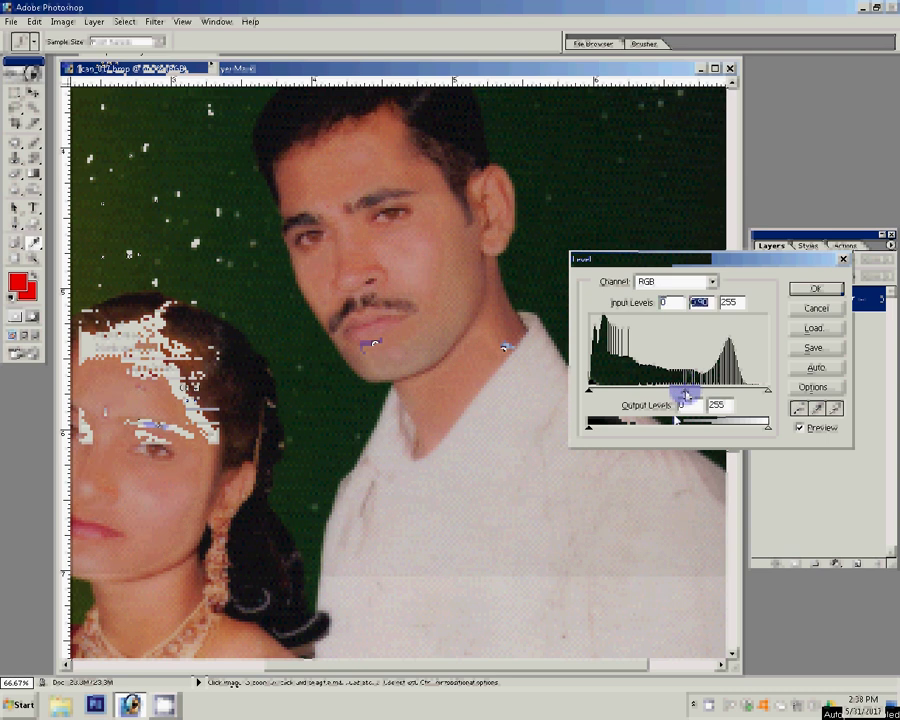
left_click(800, 290)
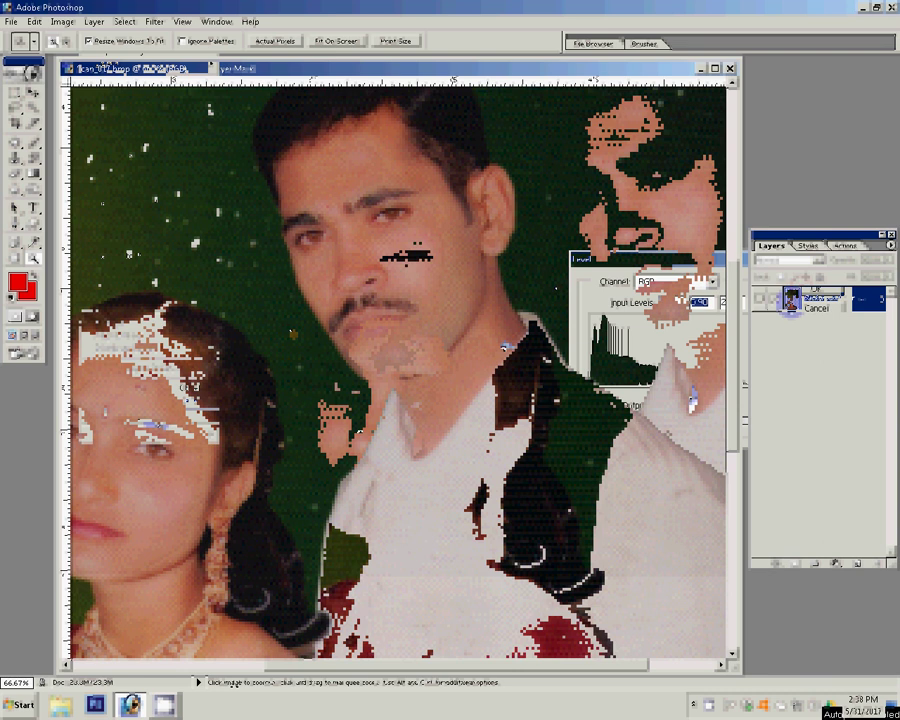
Zoom in to 300% on the woman's face and earring.
left_click(673, 311)
left_click(673, 311)
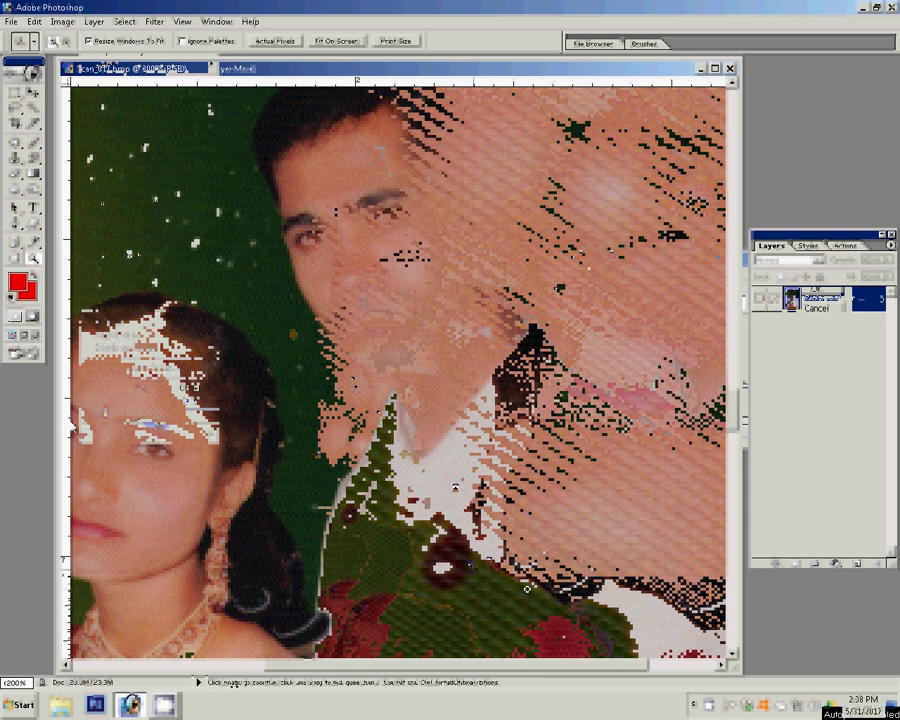
key("ctrl+plus")
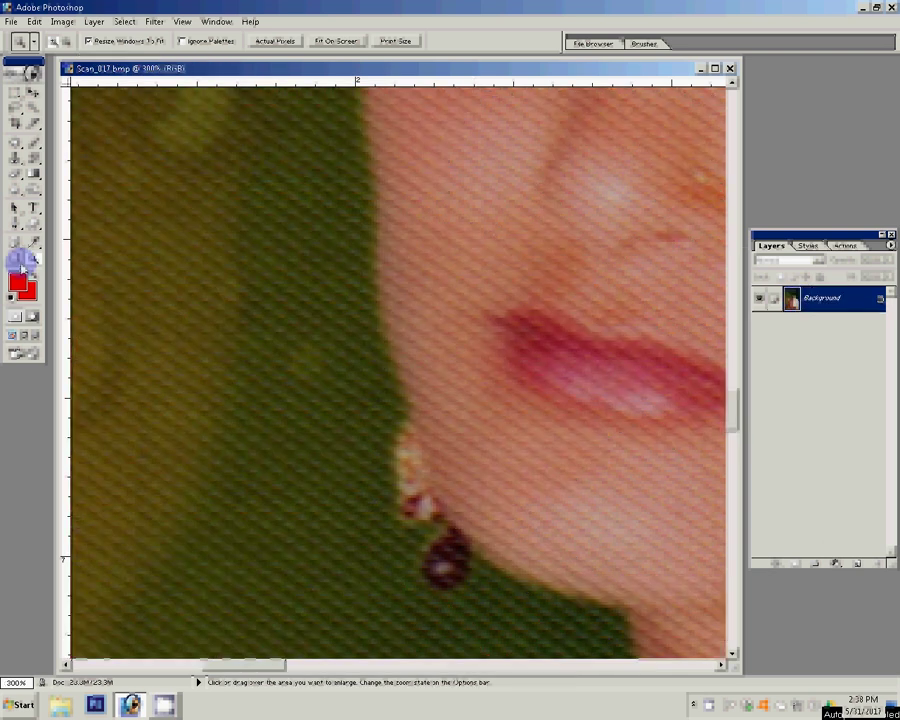
With the Pen tool, place anchors below the earring and up along the earring and face edge.
left_click(15, 224)
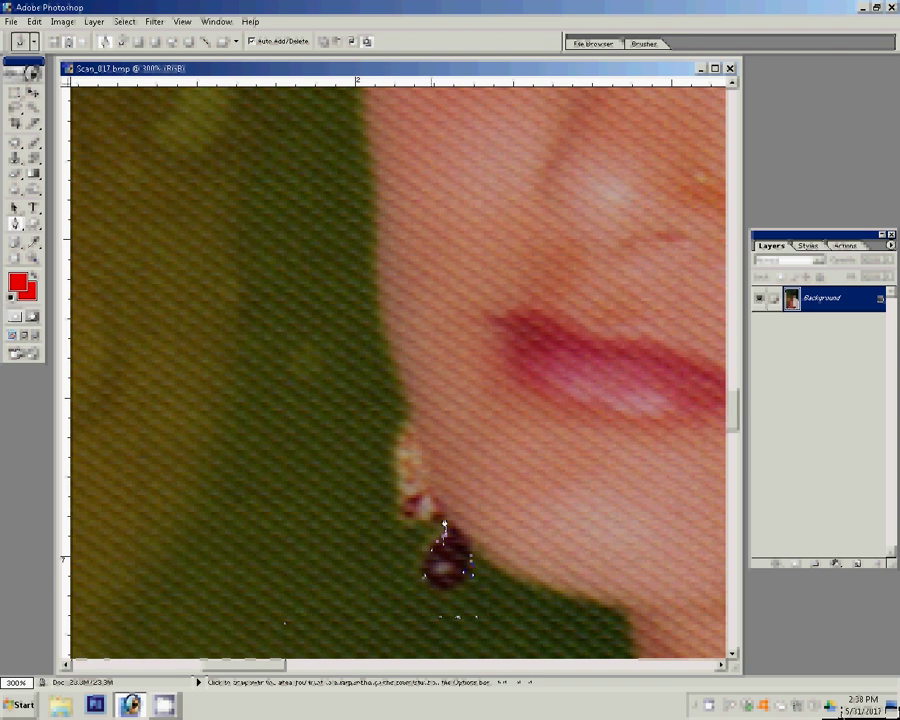
left_click(444, 524)
left_click(409, 410)
left_click(381, 204)
left_click(353, 299)
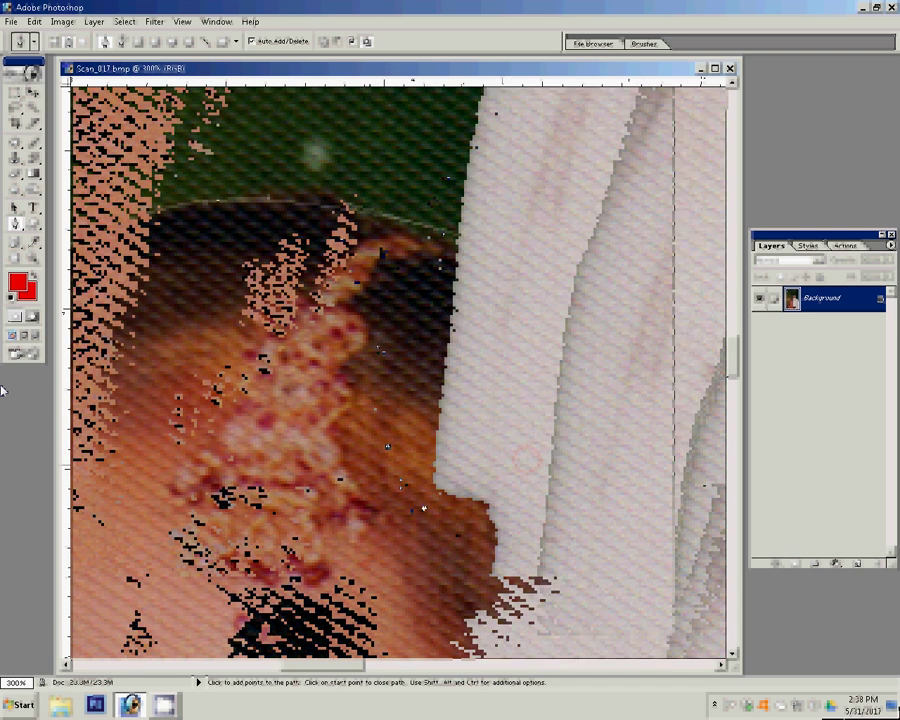
Continue the path with anchors along the shirt and dark cloth edge.
left_click(268, 473)
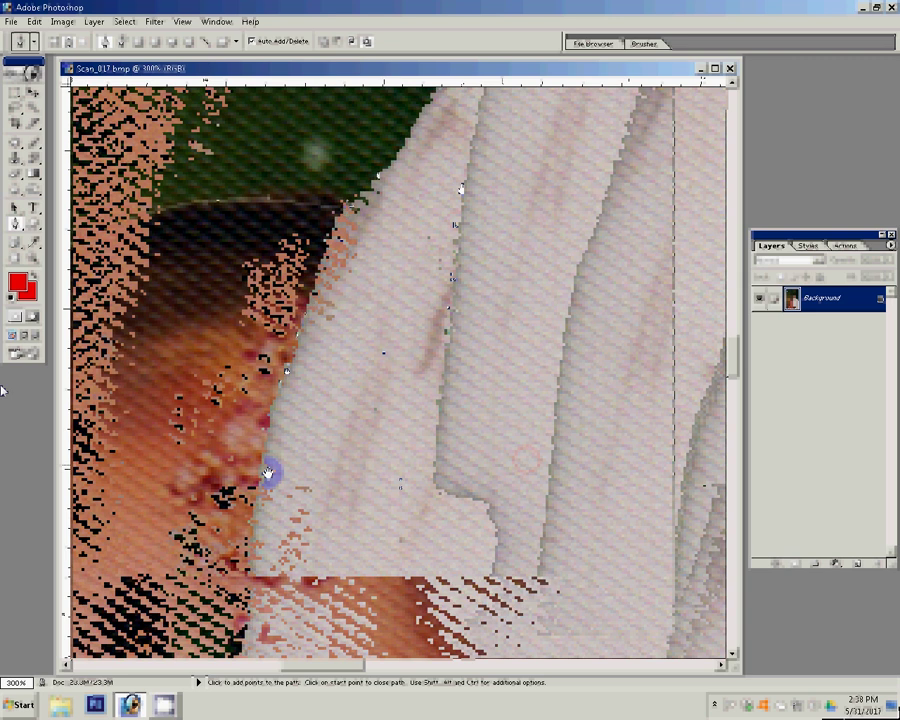
left_click(211, 520)
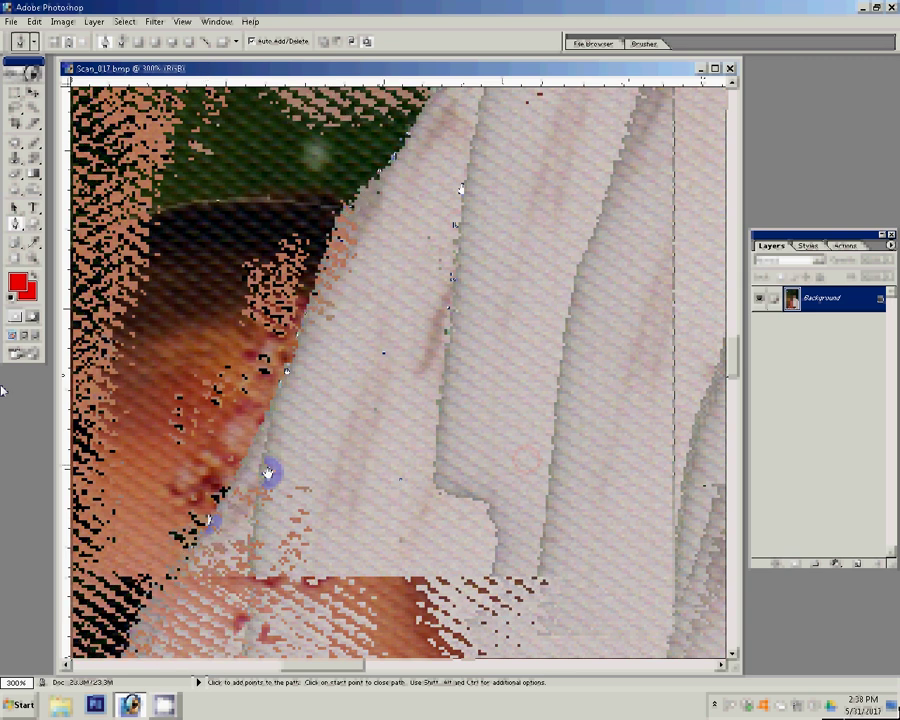
scroll(268, 473, "up", 5)
left_click(367, 170)
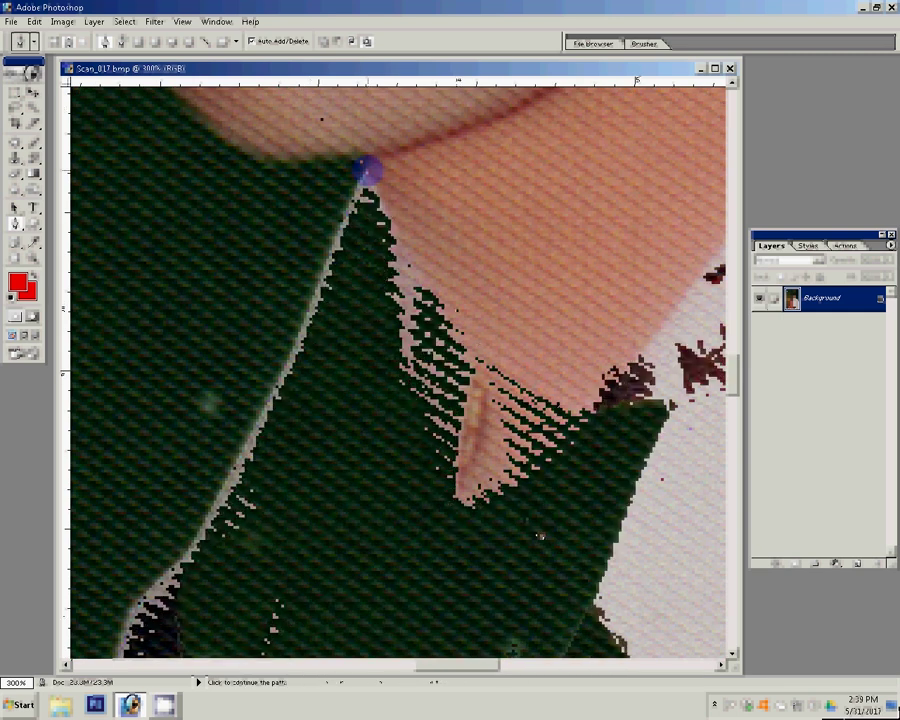
left_click(449, 546)
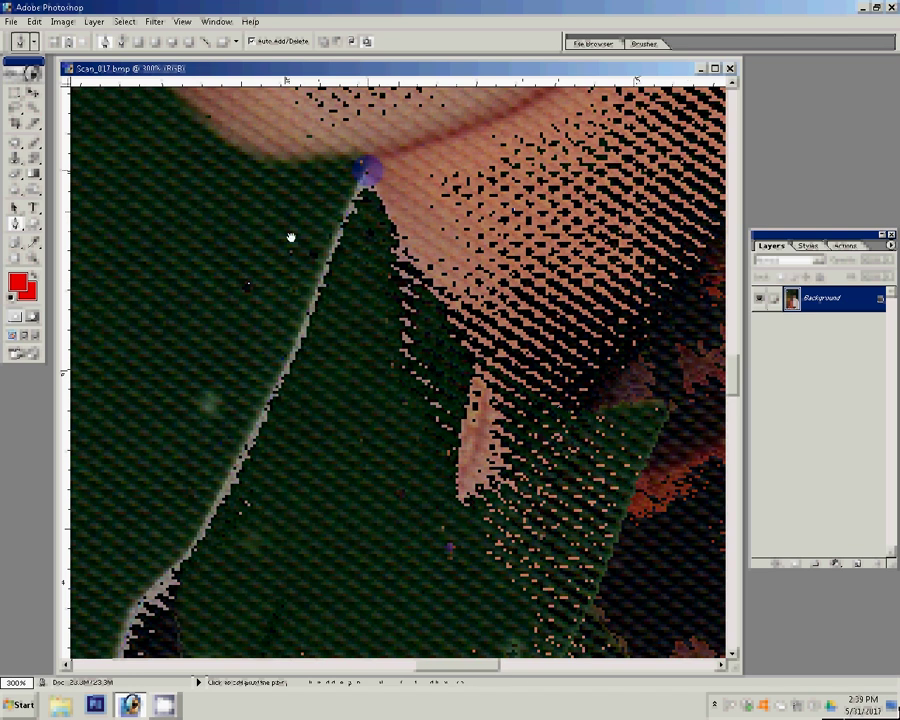
Add a curved anchor near the ear, then zoom out and back in on the sari edge at 224%.
left_click_drag(454, 563, 416, 246)
left_click(415, 275)
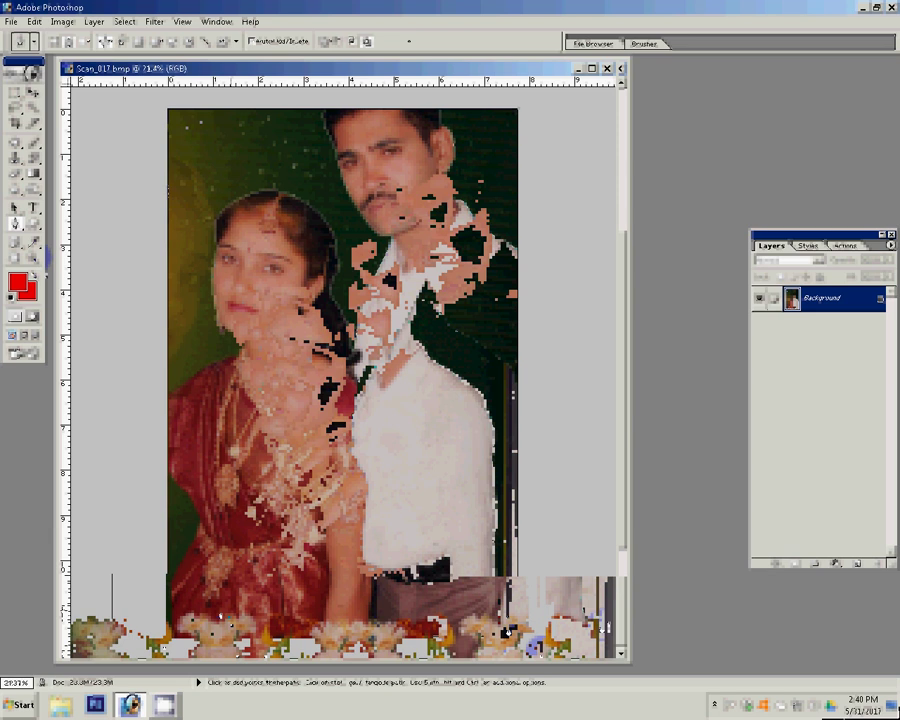
key("z")
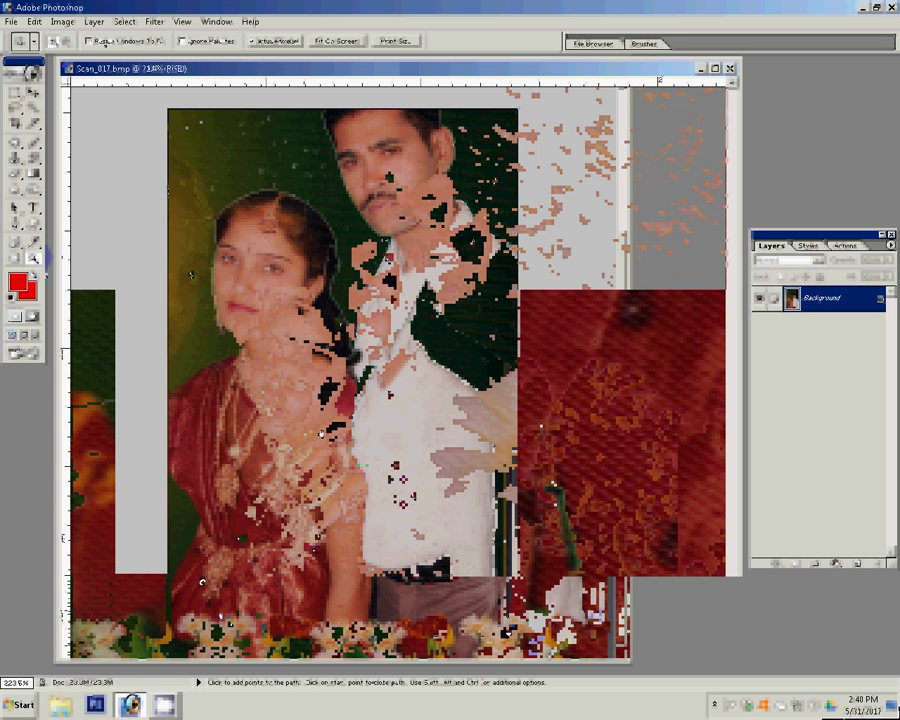
left_click(210, 375)
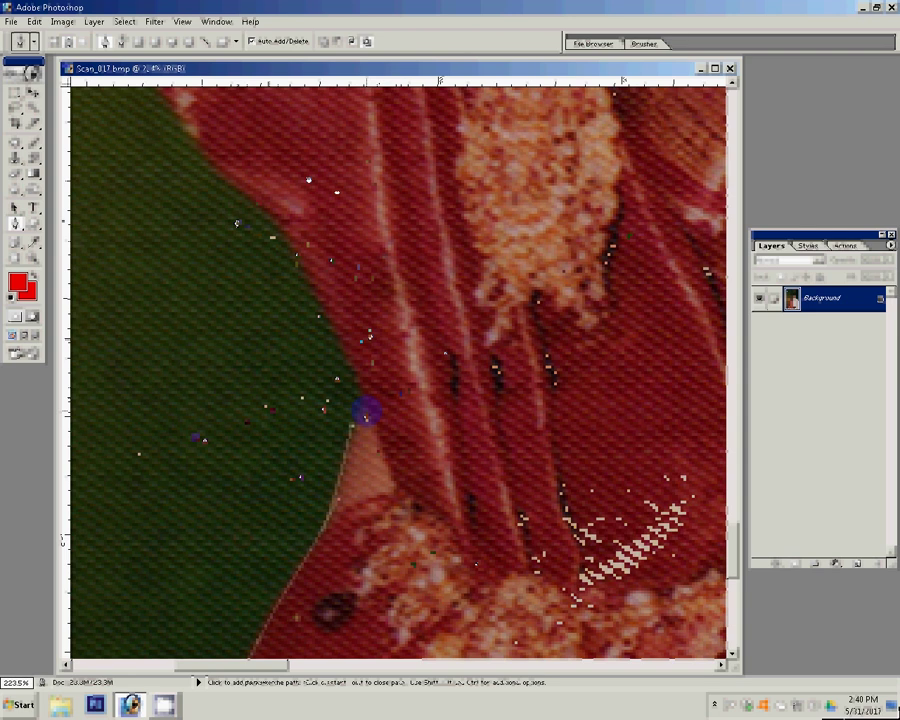
Make a selection from the traced path, copy it to a new layer and delete the green background.
right_click(335, 188)
left_click(390, 247)
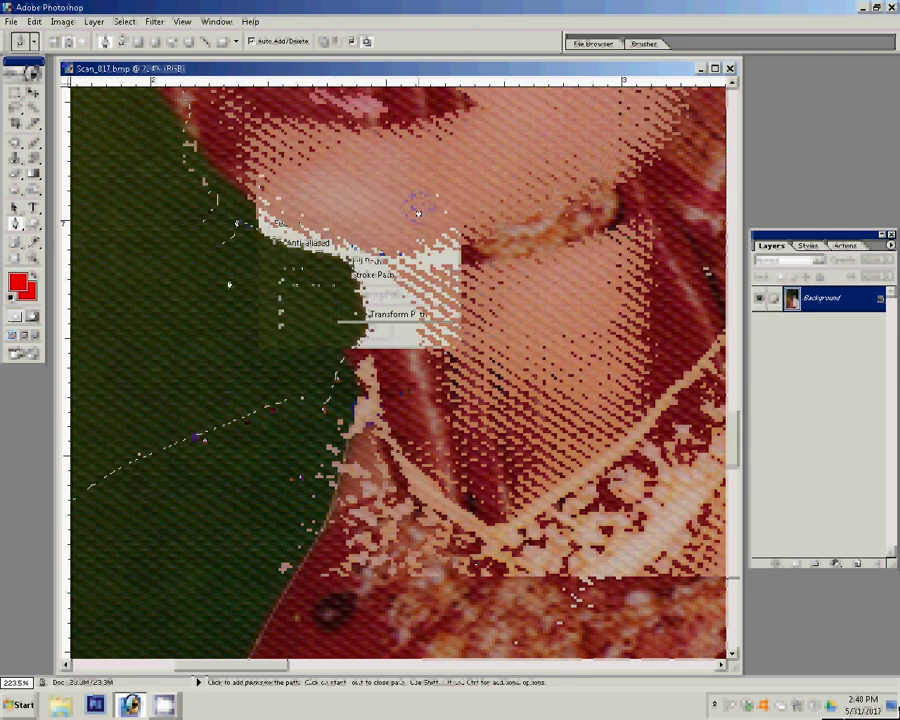
left_click(416, 205)
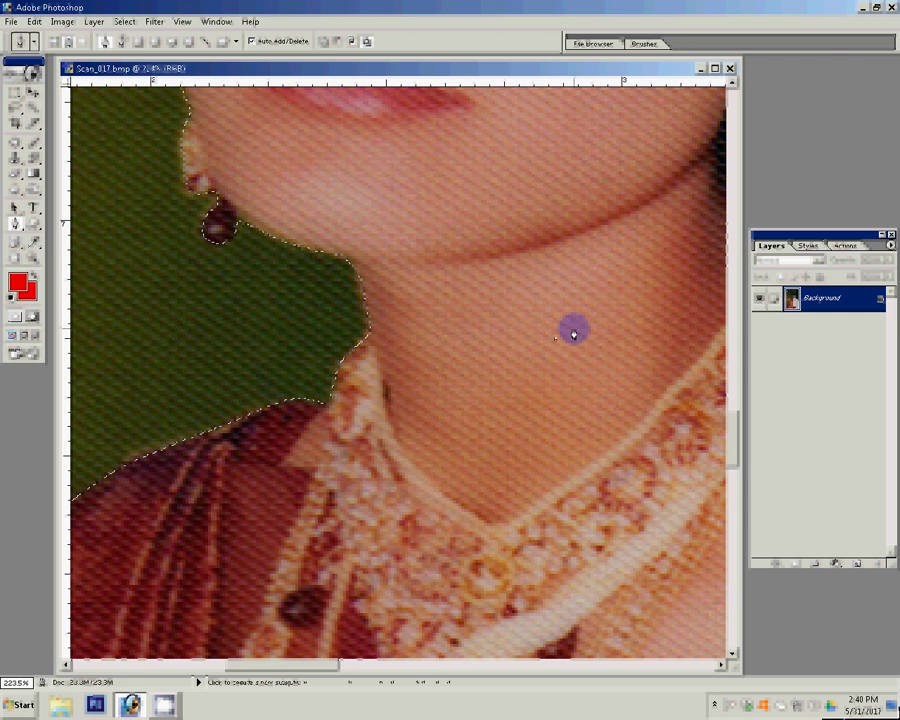
key("ctrl+j")
key("Delete")
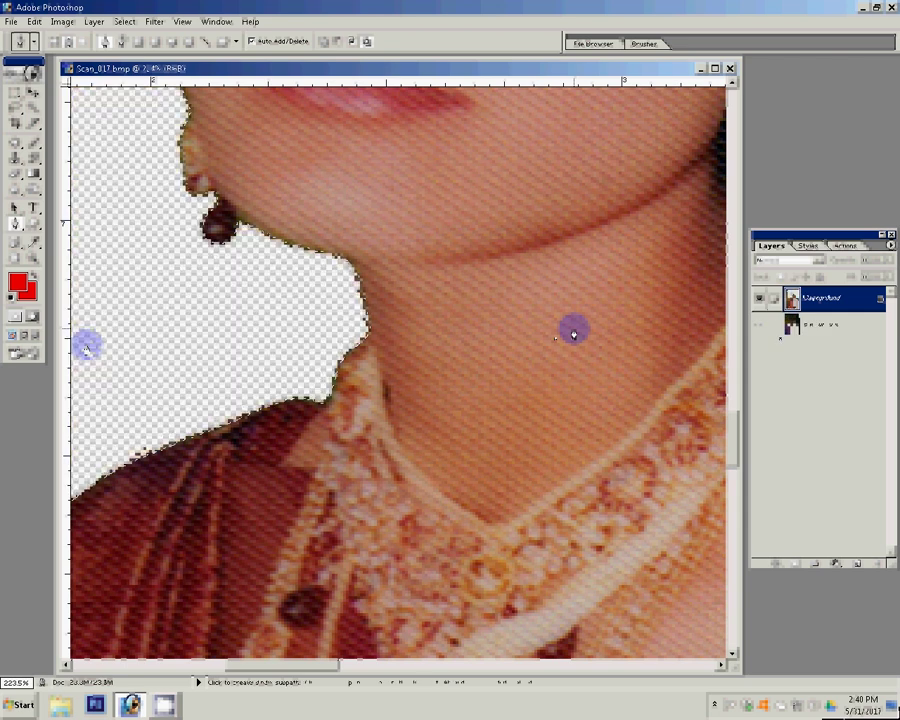
Change the view's zoom setting with the Zoom tool.
left_click(33, 258)
right_click(336, 315)
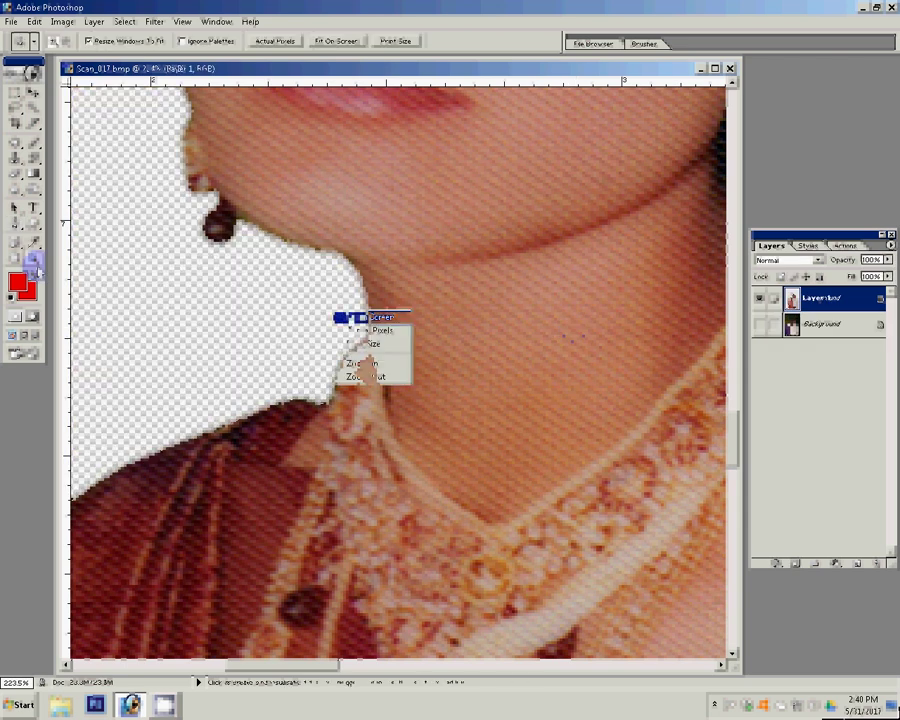
left_click(365, 317)
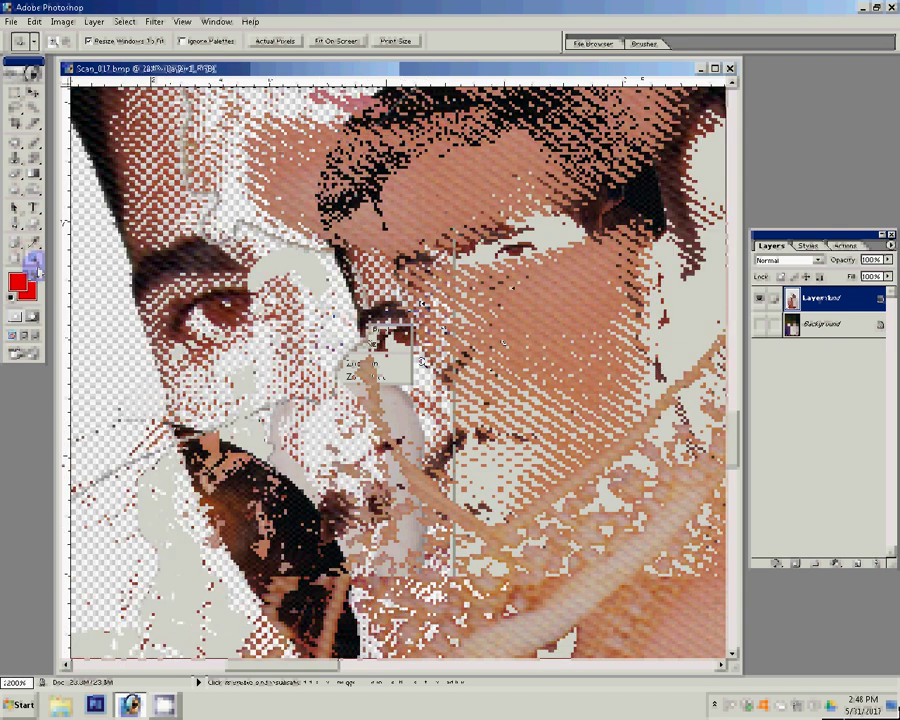
Duplicate the cut-out layer and apply the grain filter with Graininess 92.
mouse_move(876, 298)
left_mouse_down()
mouse_move(786, 328)
mouse_move(790, 322)
left_mouse_up()
left_click(160, 22)
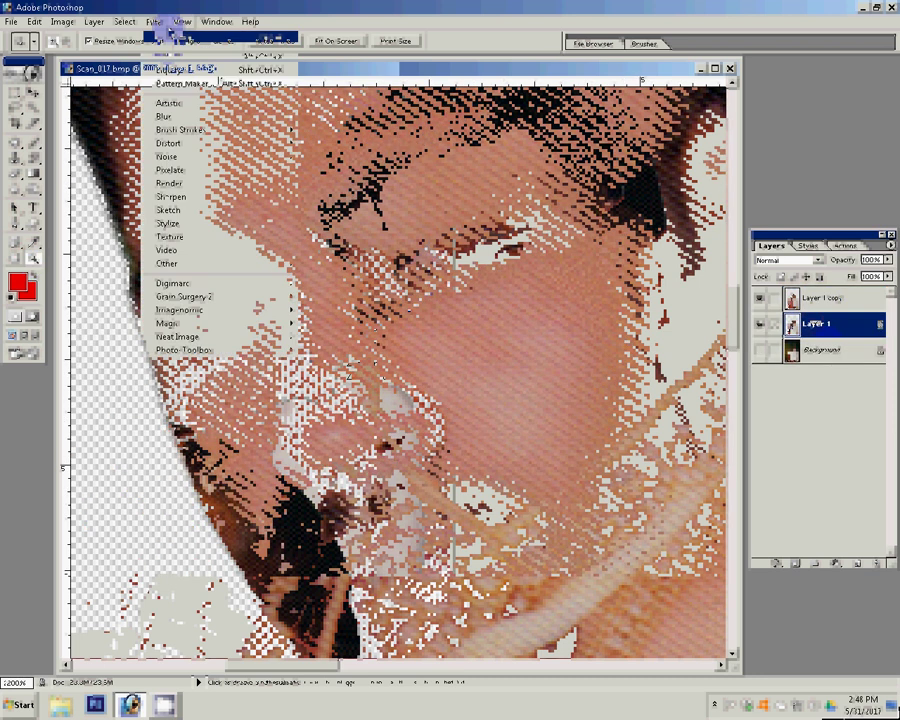
left_click(172, 323)
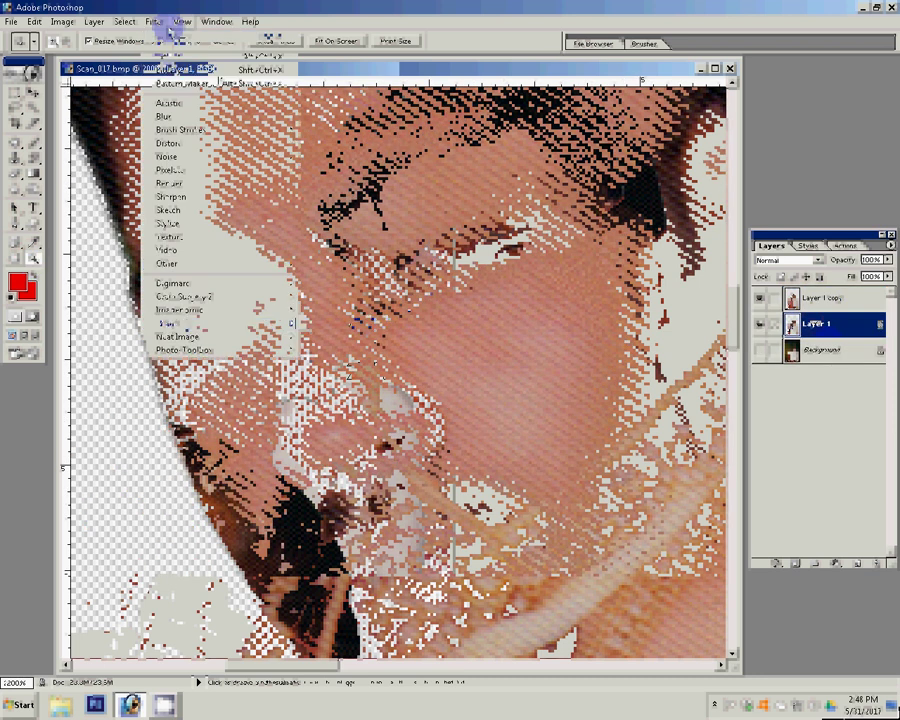
left_click_drag(442, 330, 483, 330)
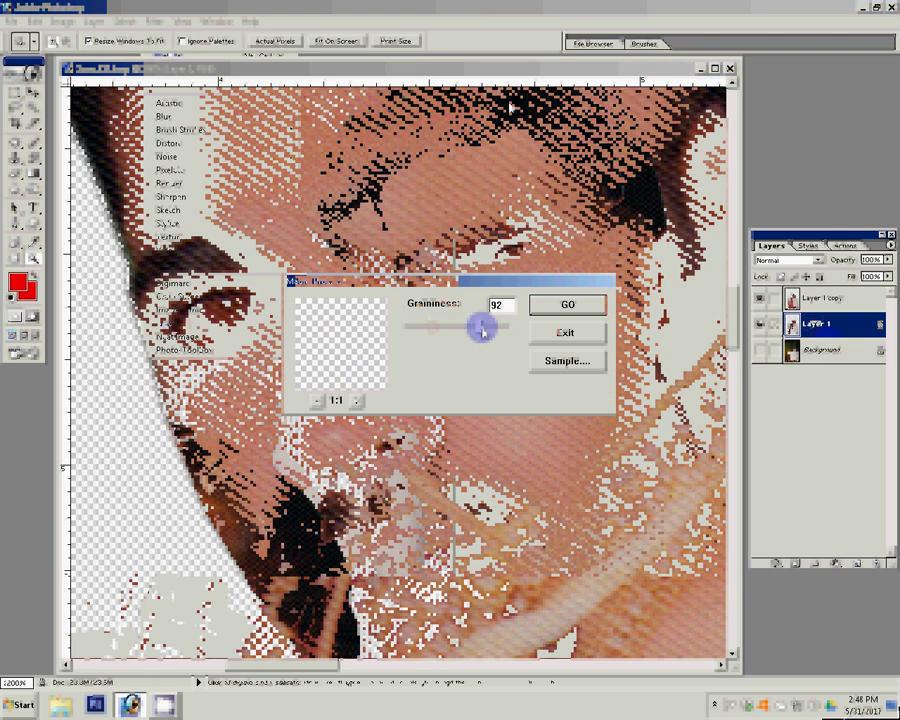
left_click(565, 310)
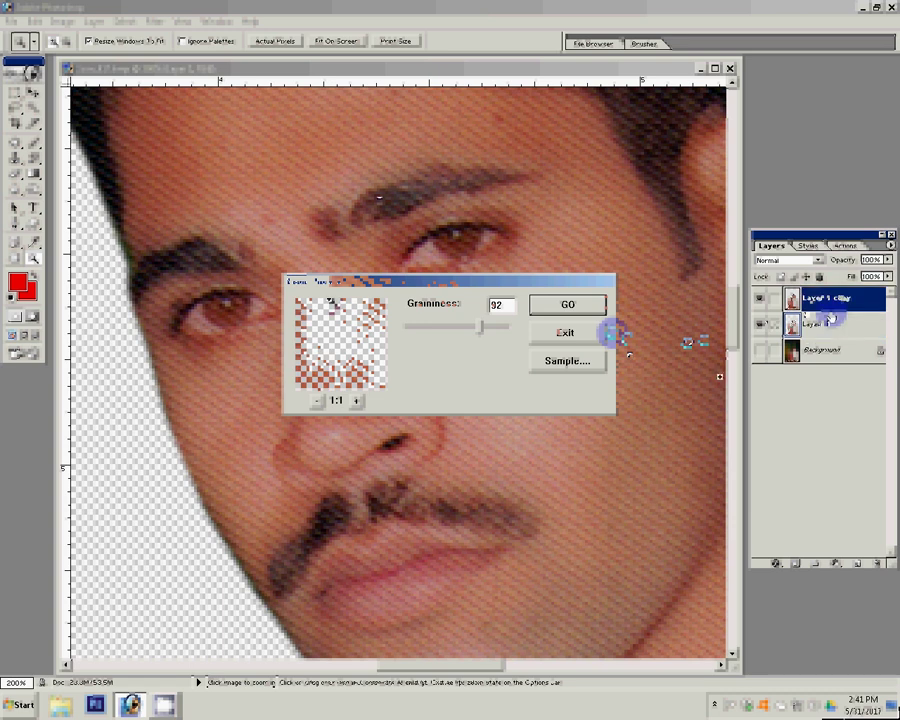
Set the Eraser to 77% opacity, erase a patch near the left eyebrow, then undo it.
key("e")
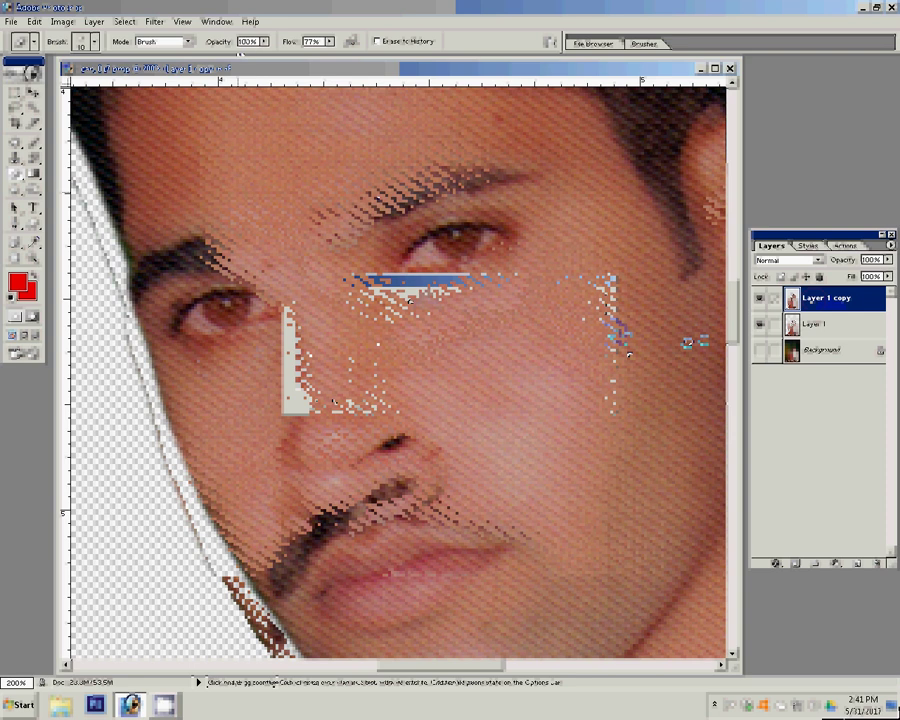
left_click(245, 41)
type("66")
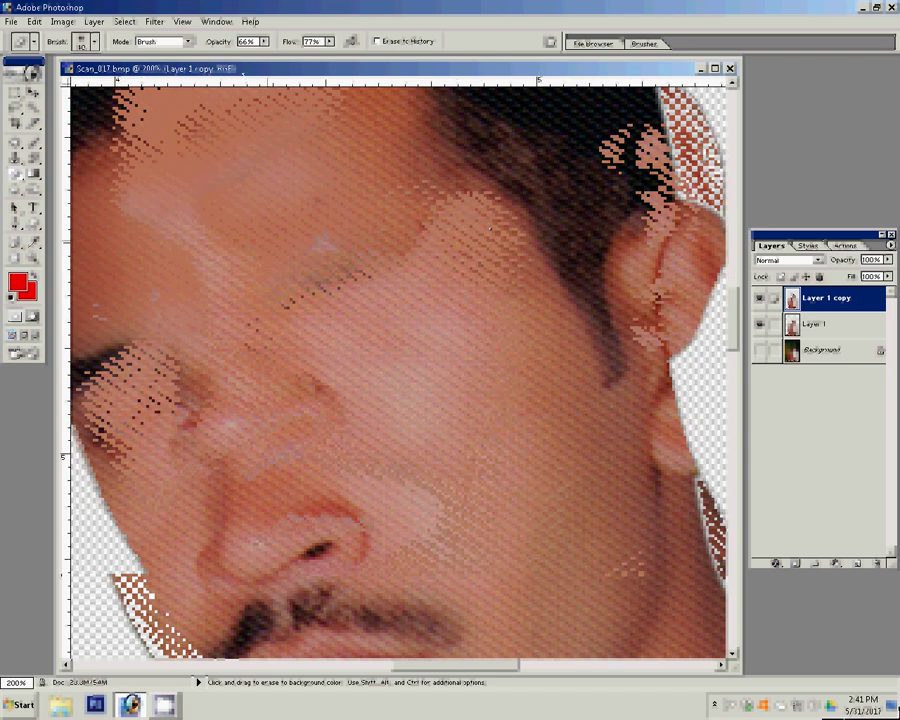
key("7")
key("7")
left_click(216, 264)
key("ctrl+z")
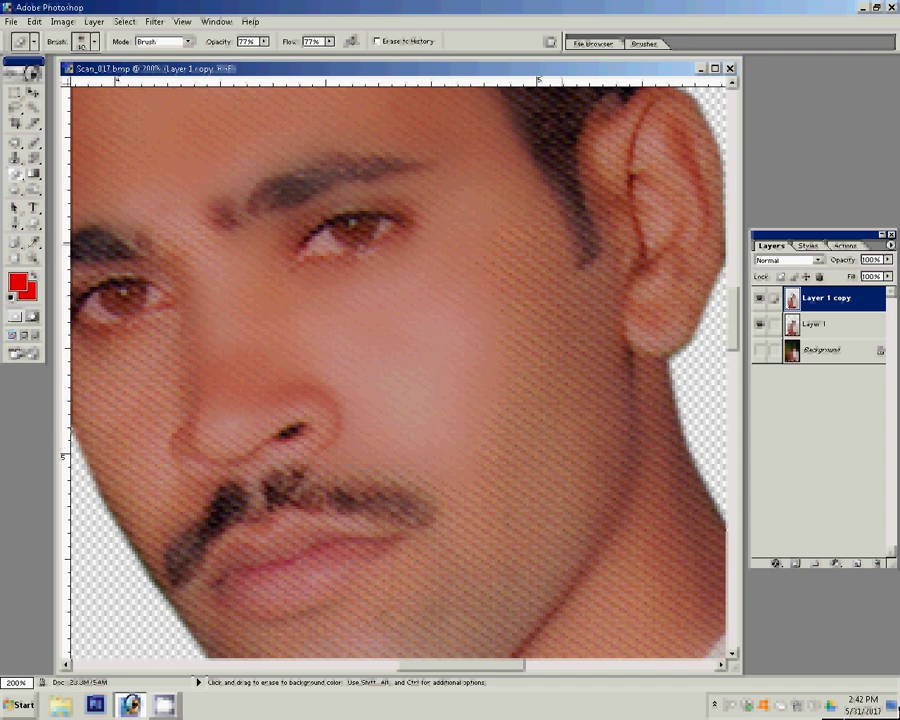
key("ctrl+z")
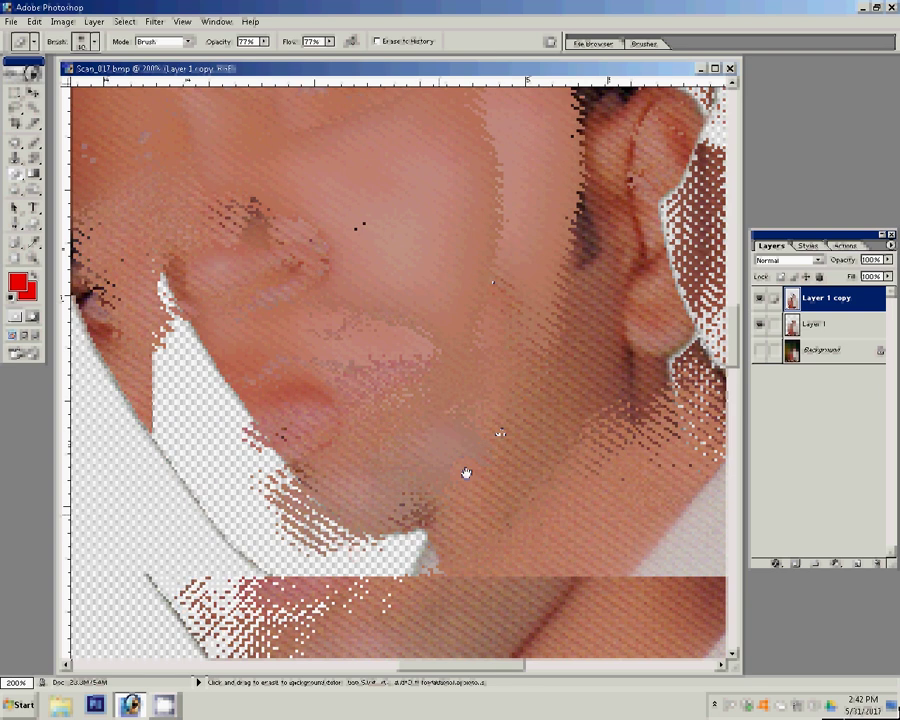
Restore the neck and shirt areas, set eraser opacity to 80% and erase a soft spot on the face.
left_click_drag(462, 472, 544, 430)
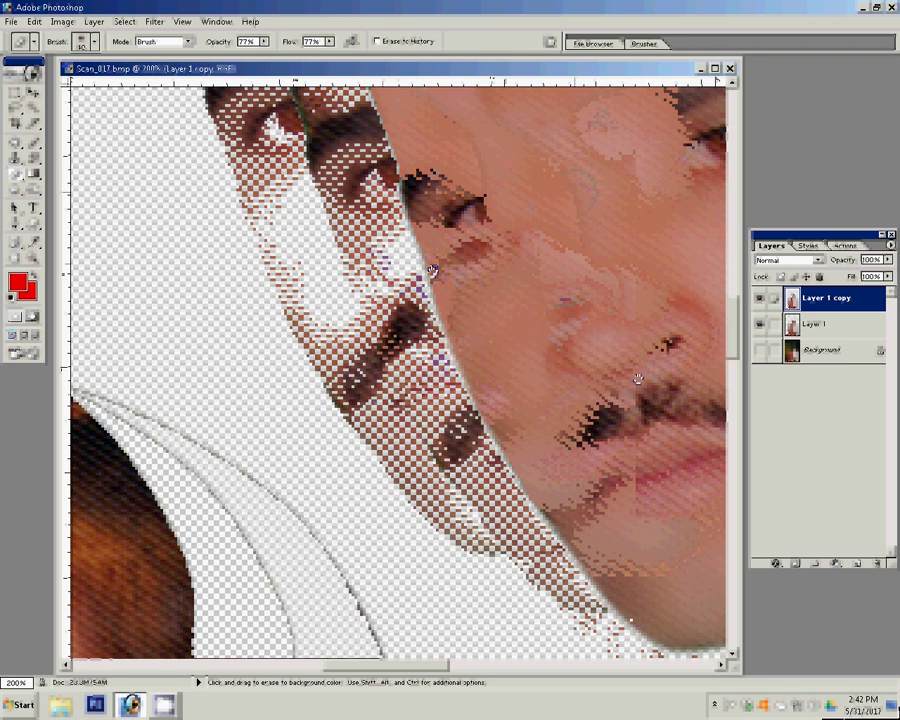
left_click_drag(432, 270, 383, 182)
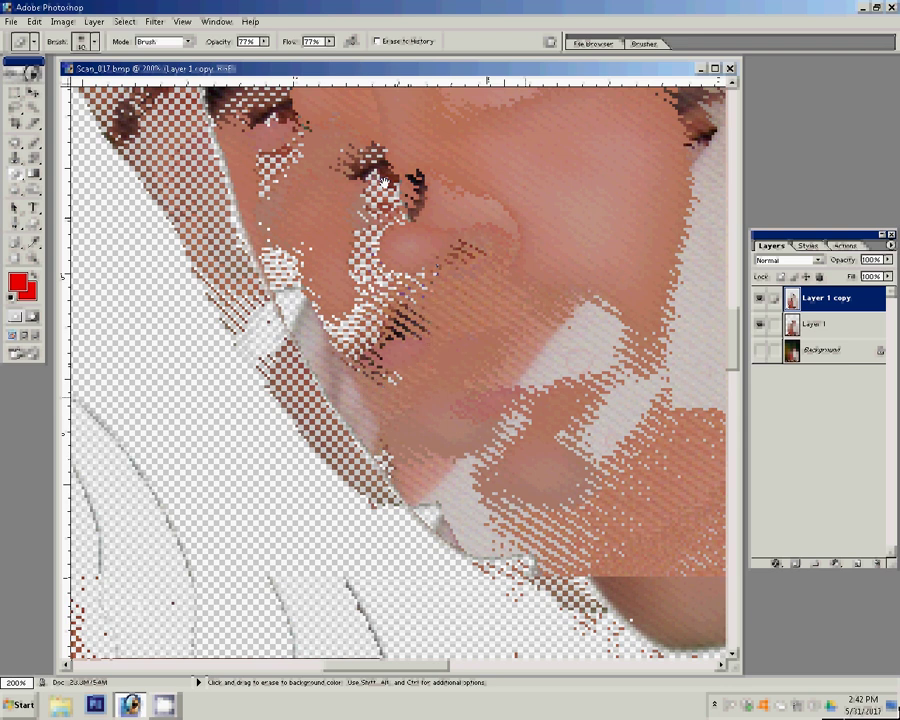
key("ctrl+z")
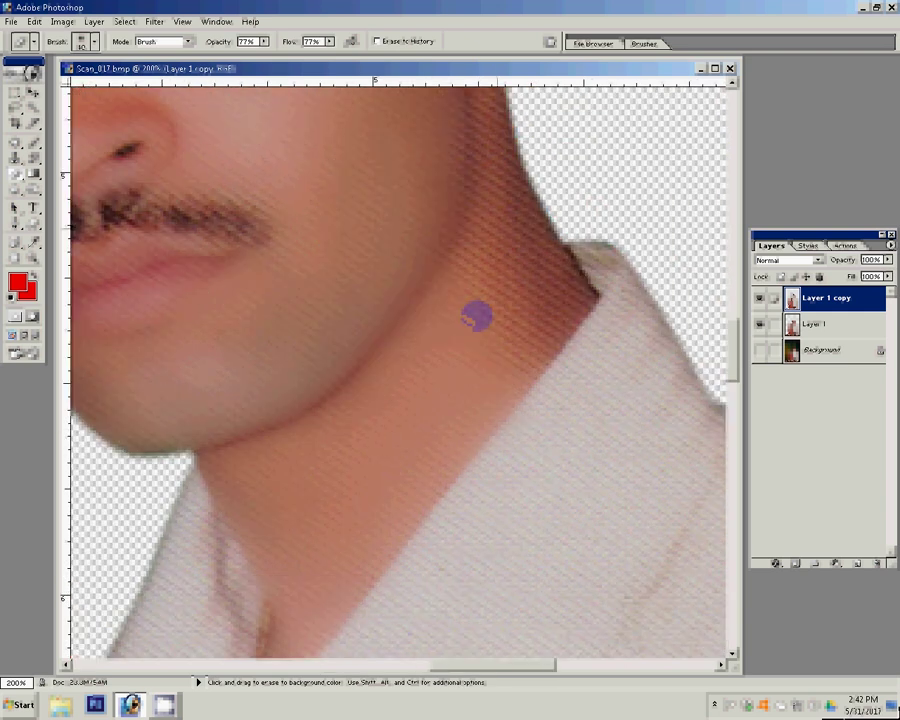
key("ctrl+z")
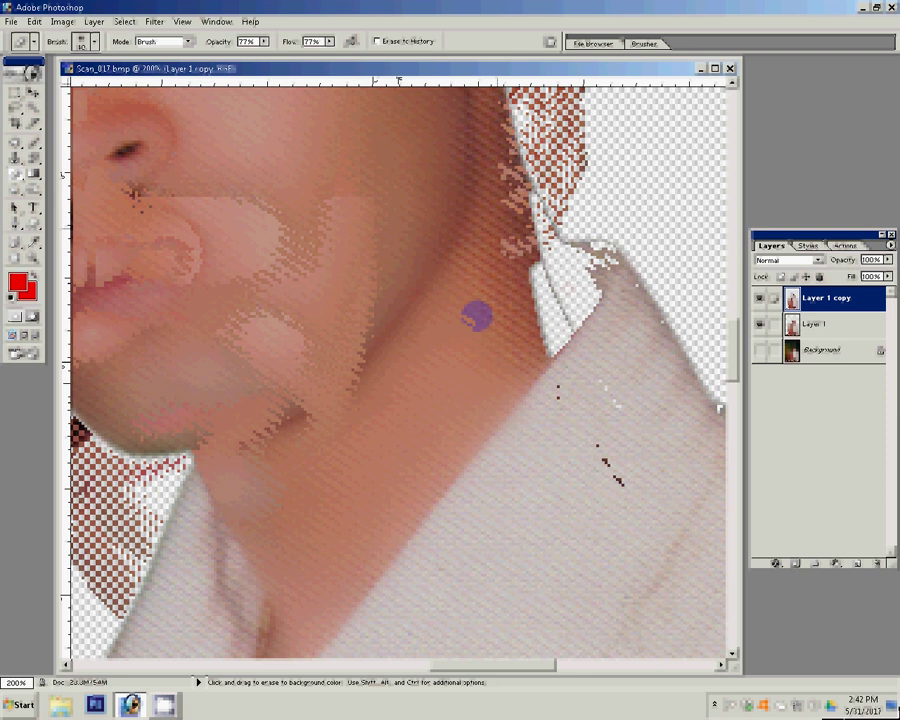
left_click(264, 41)
left_click_drag(270, 52, 265, 60)
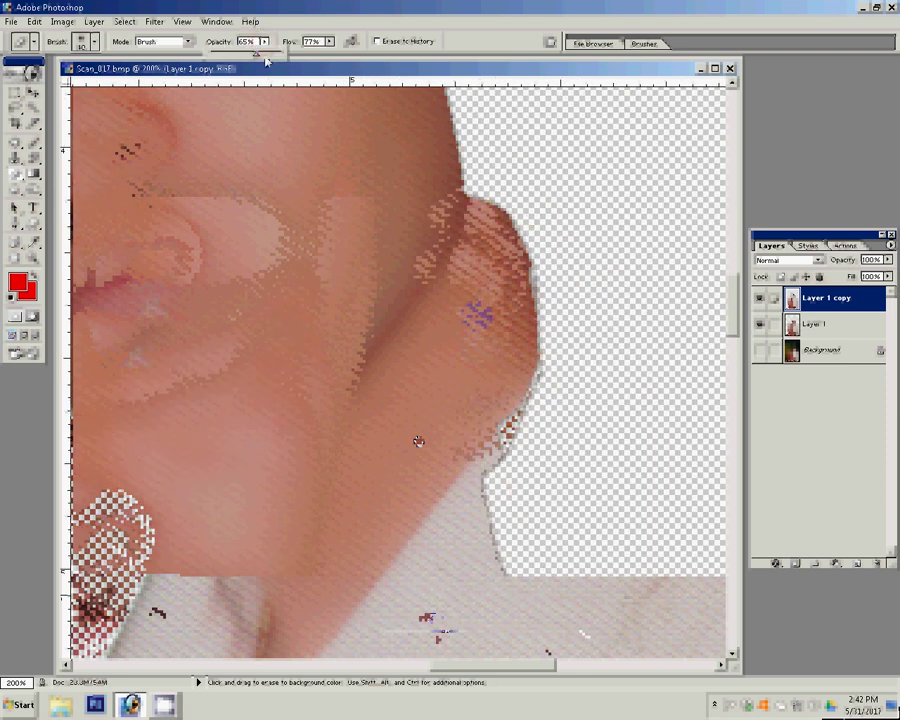
left_click(267, 63)
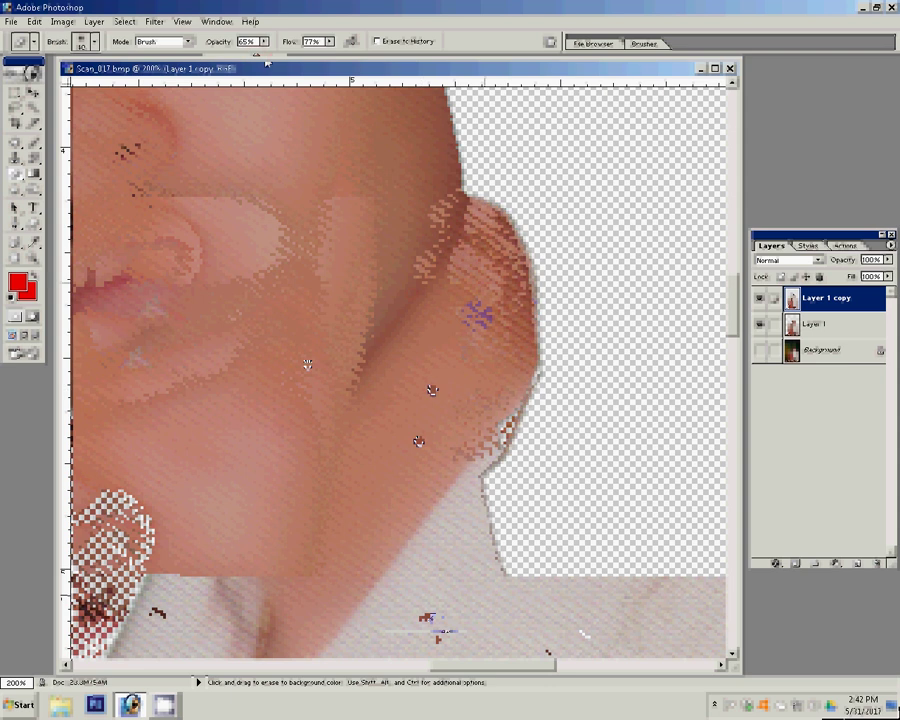
double_click(245, 41)
type("80")
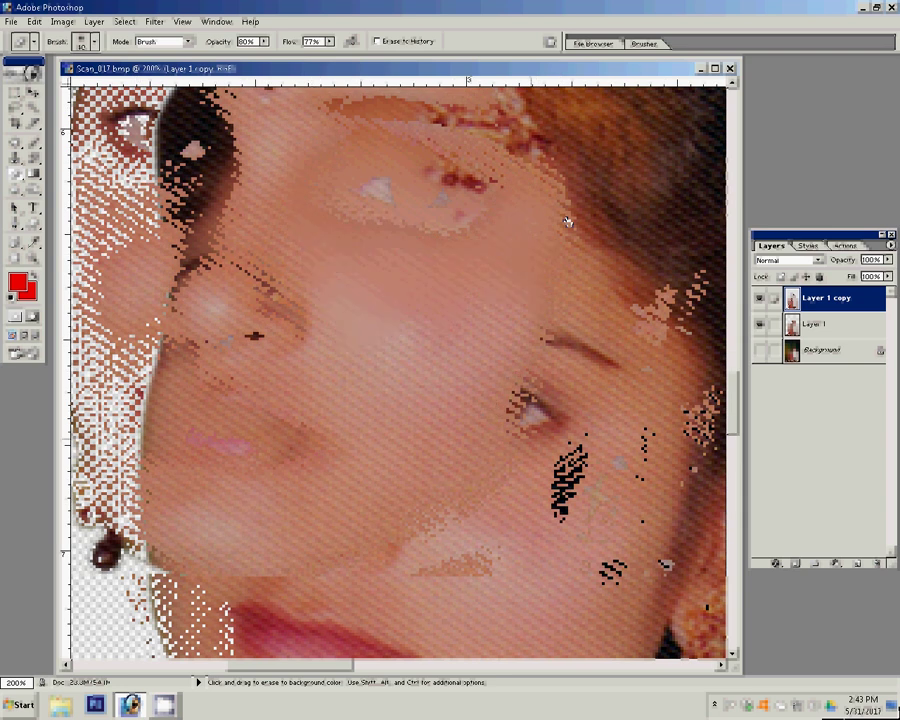
left_click(362, 390)
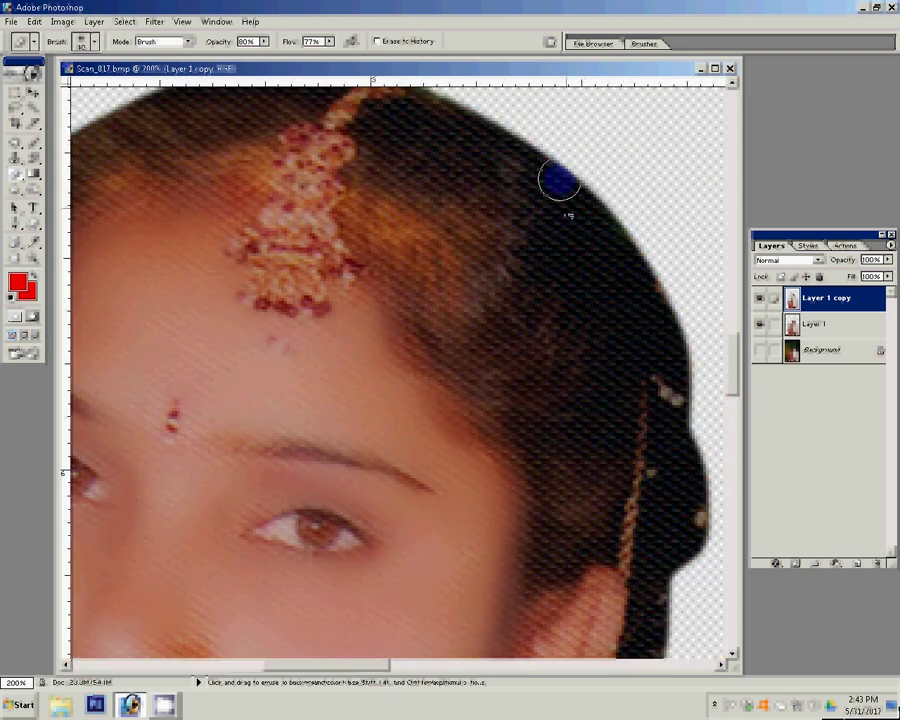
Erase the pale fringe along the woman's head edge with a 20 px brush.
left_click_drag(165, 253, 488, 298)
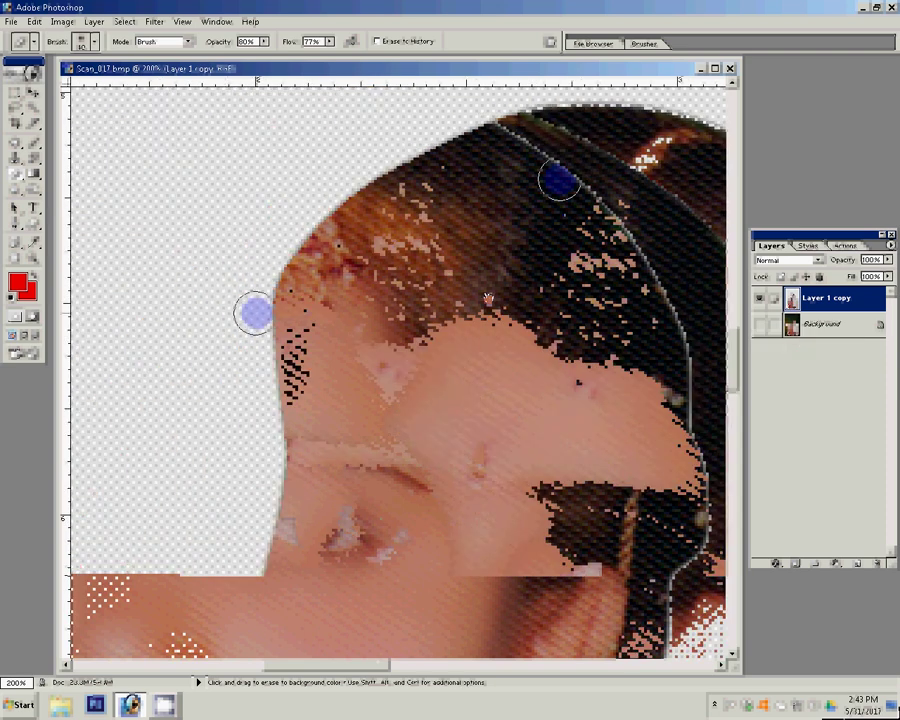
key("bracketleft")
key("bracketleft")
key("bracketright")
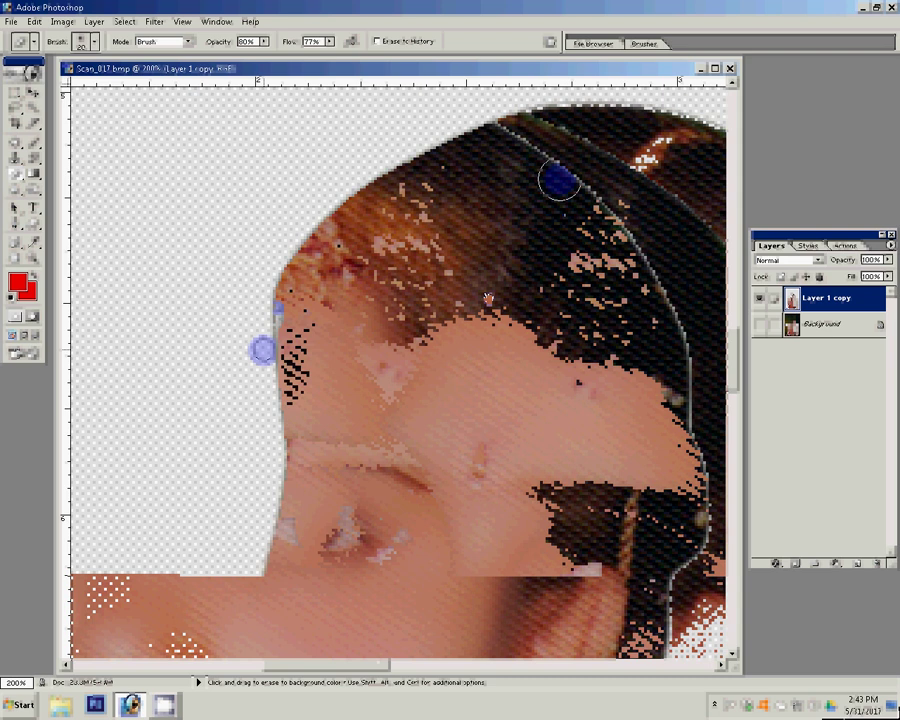
left_click_drag(300, 285, 318, 235)
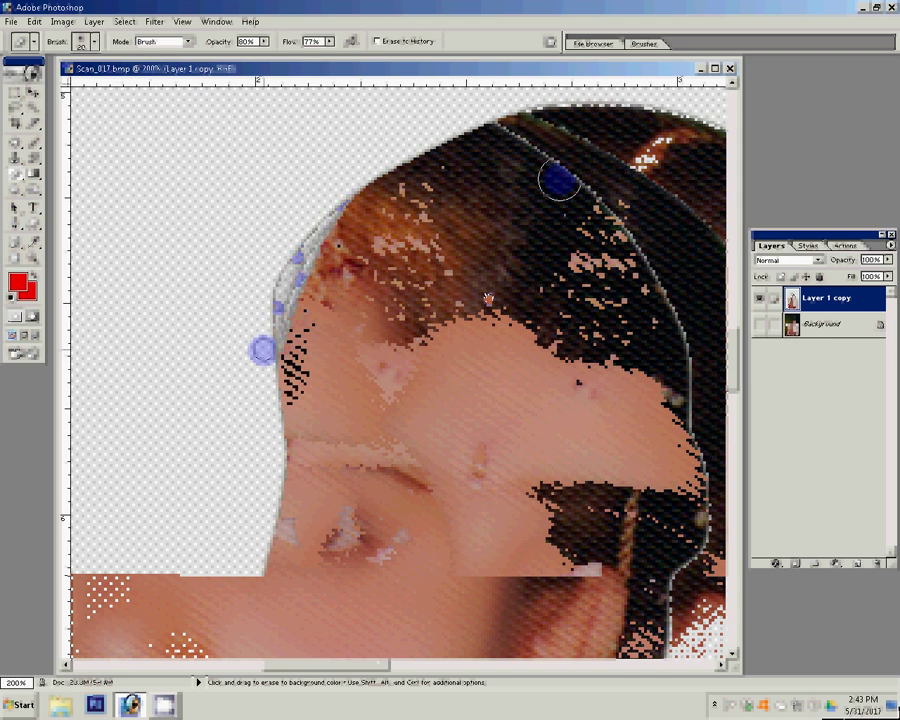
mouse_move(263, 349)
left_mouse_down()
mouse_move(341, 187)
mouse_move(434, 141)
mouse_move(343, 200)
left_mouse_up()
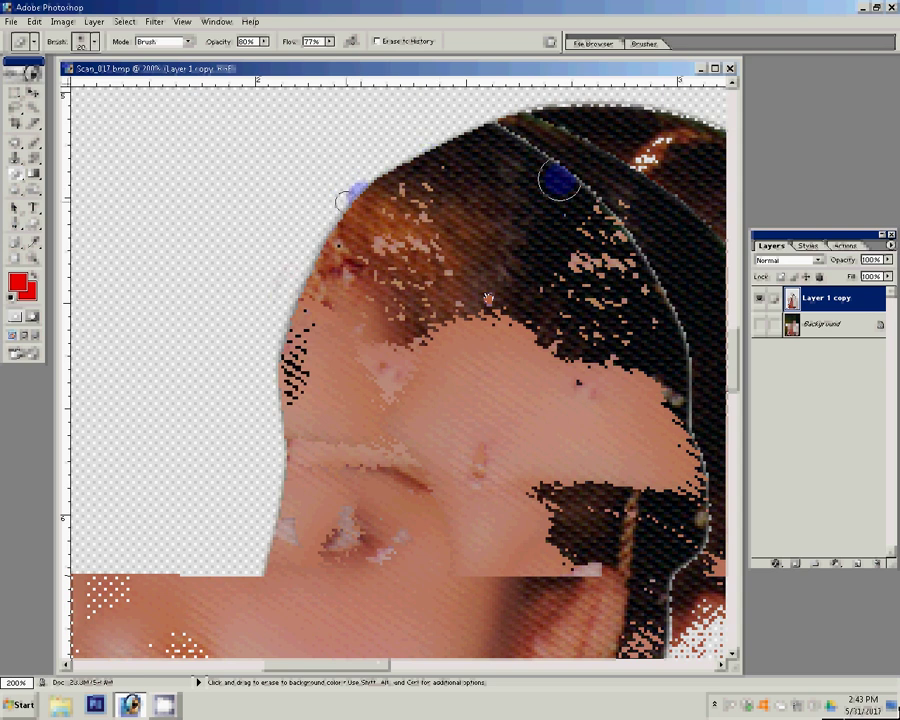
key("alt")
Clone pixels along the upper edge of the woman's hair with the Clone Stamp.
key("s")
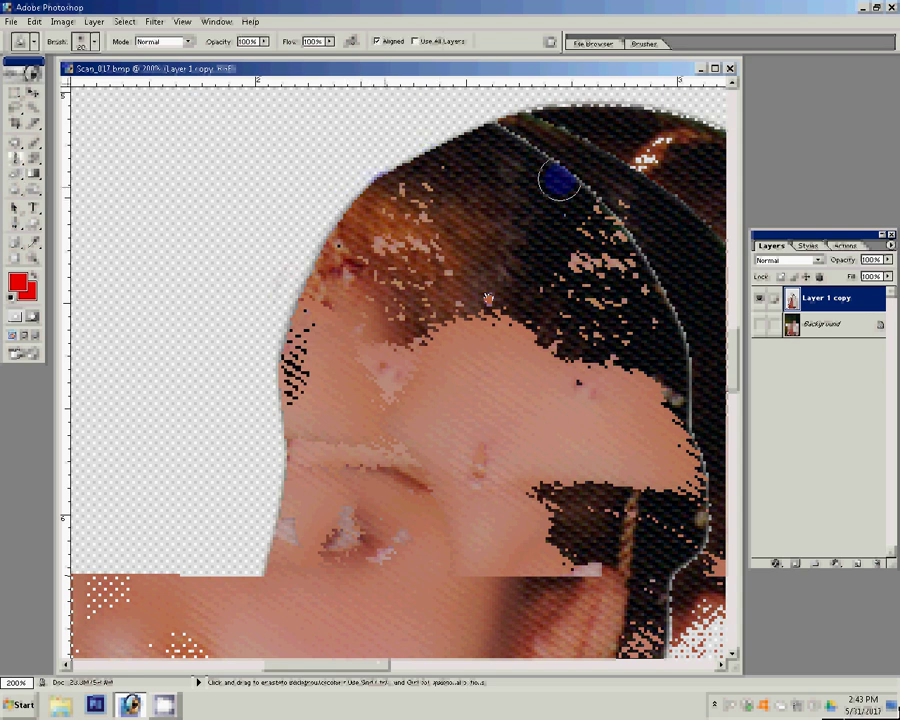
left_click(385, 168)
left_click_drag(390, 165, 452, 136)
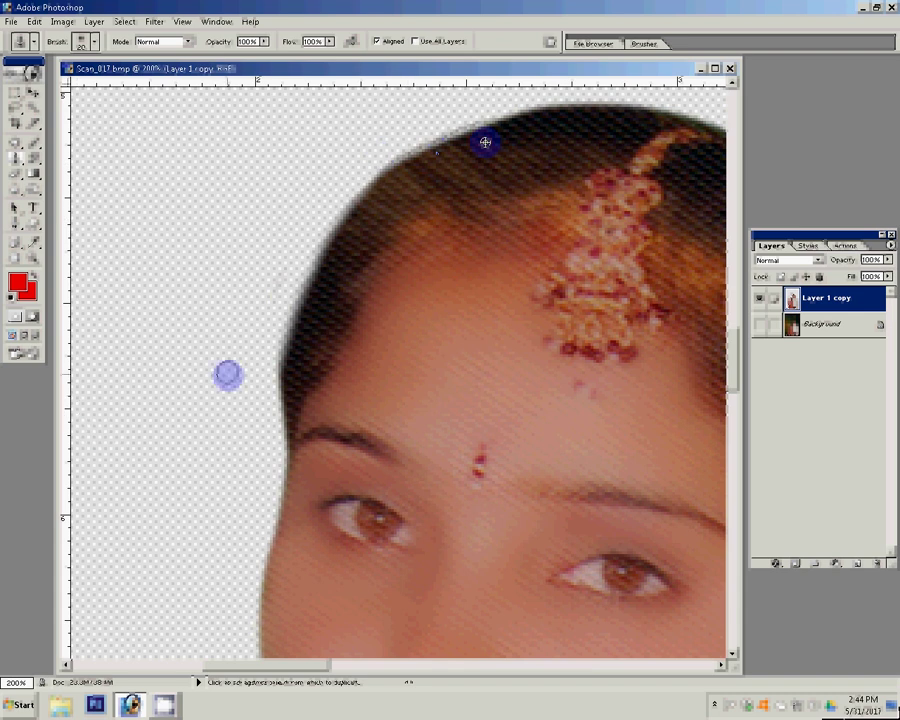
Zoom out to review the whole couple, then zoom back in around the woman's neck.
key("e")
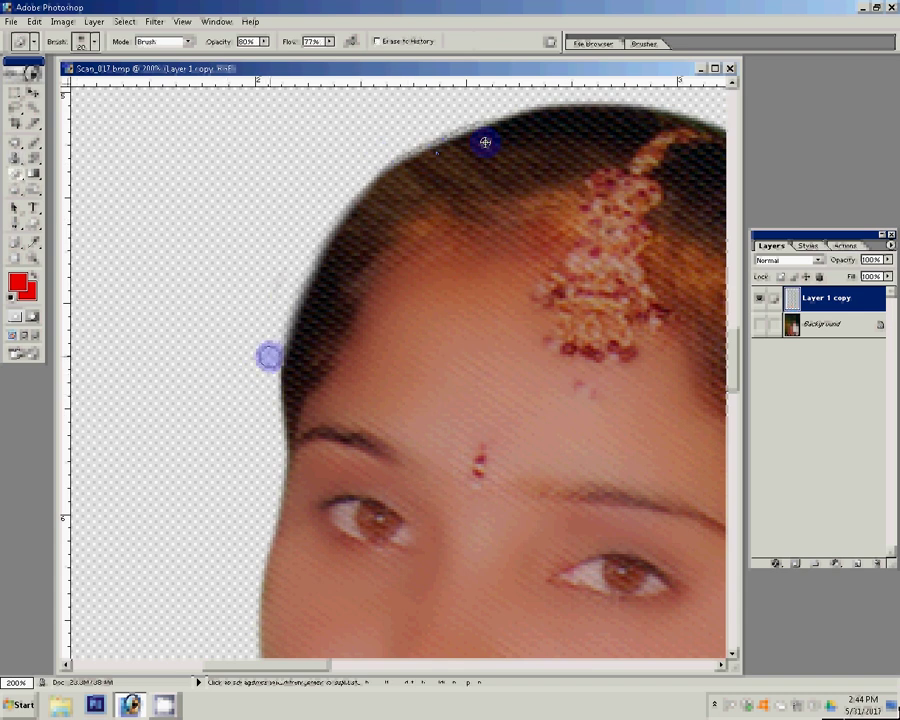
left_click(30, 262)
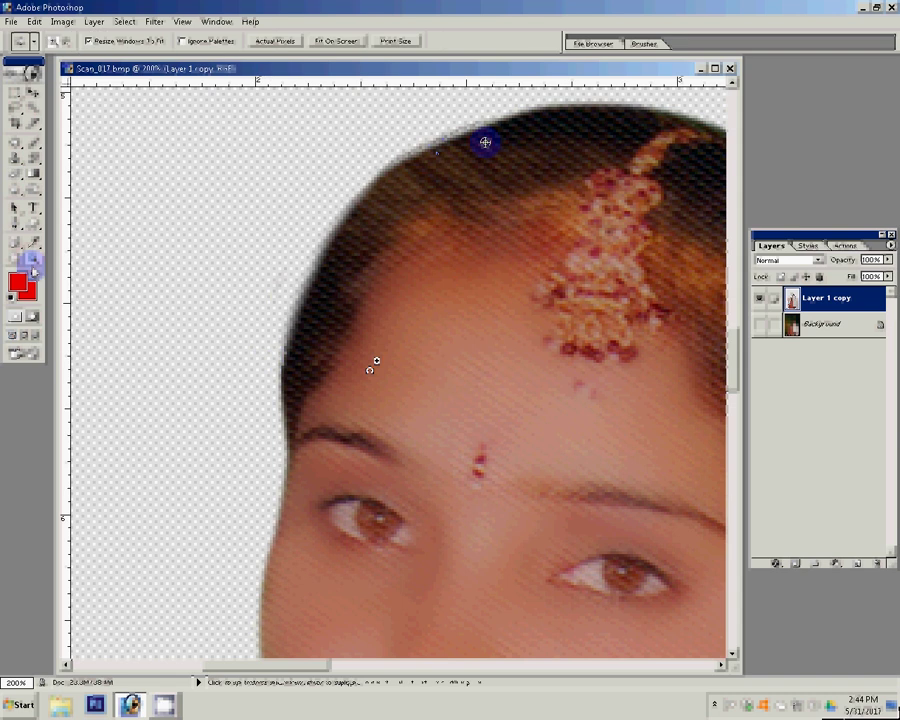
key("ctrl+0")
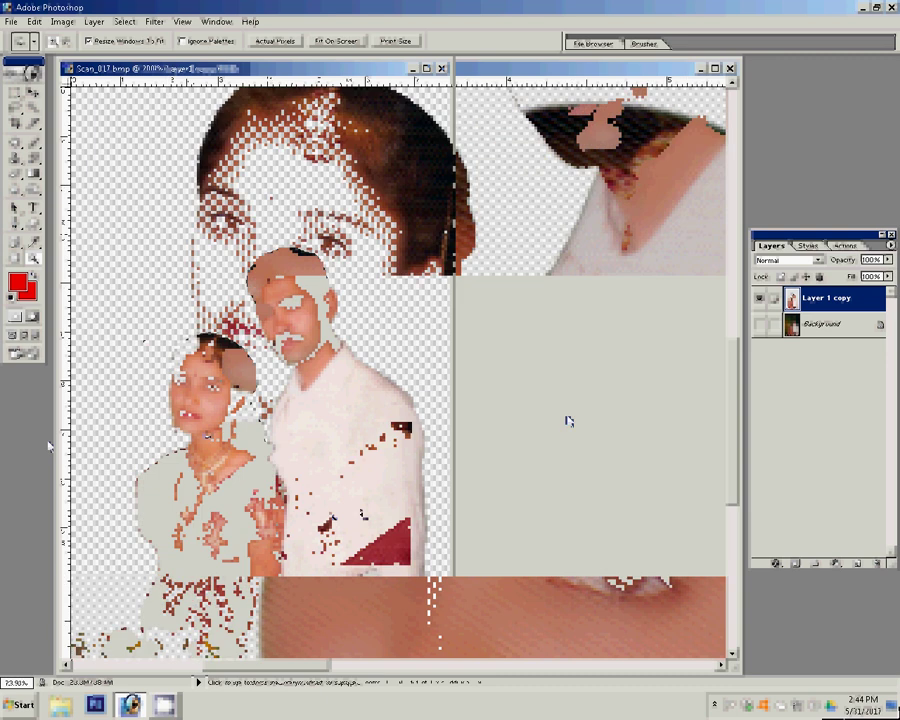
left_click(327, 367)
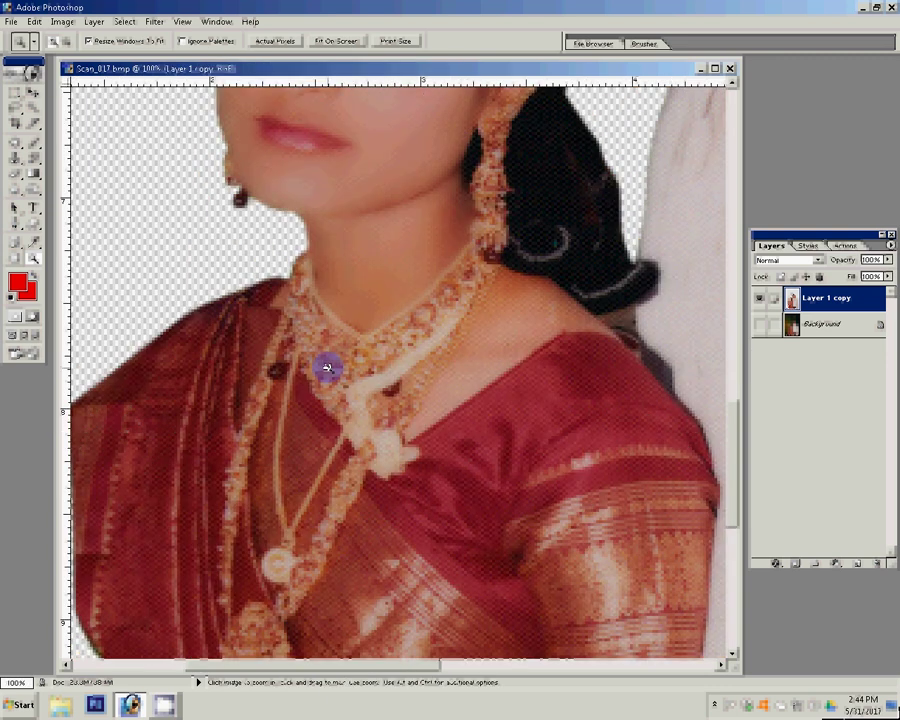
left_click(327, 367, "alt")
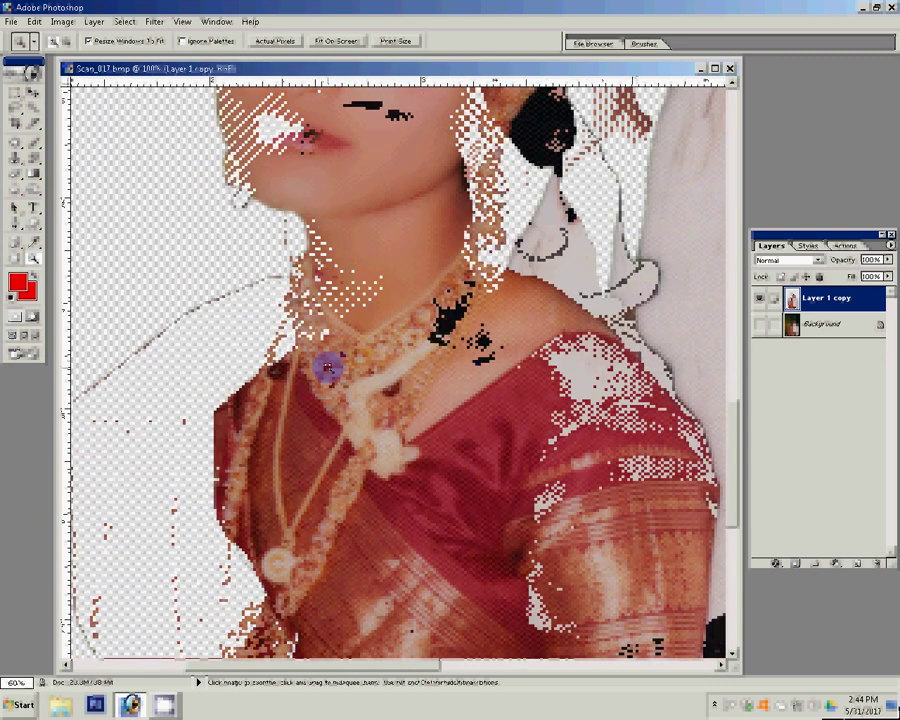
left_click(18, 120)
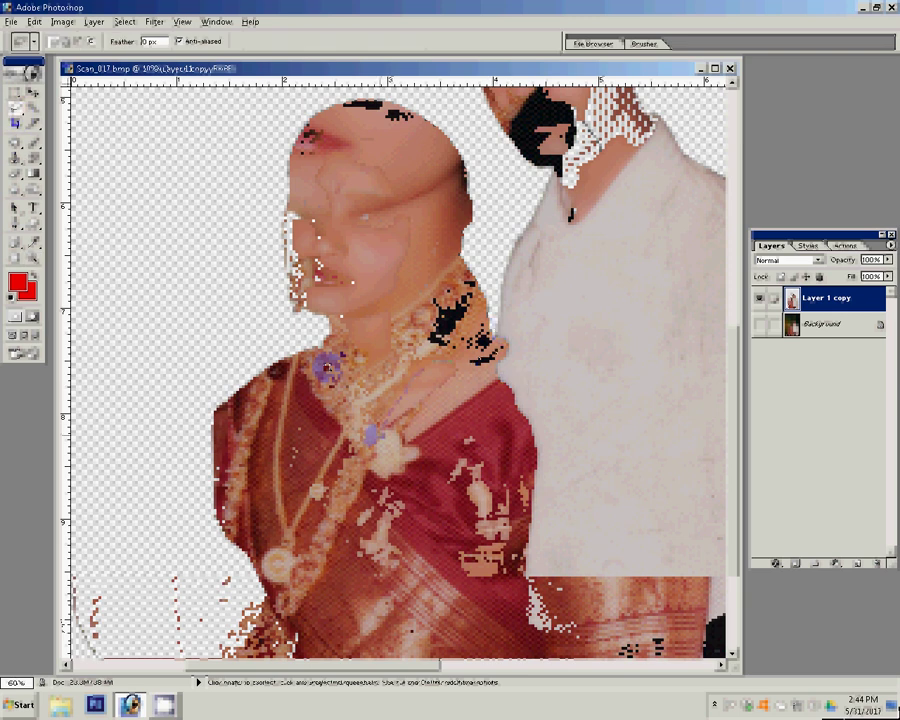
Lasso the woman's head, feather it by 5 px and copy it onto a new layer.
mouse_move(274, 333)
left_mouse_down()
mouse_move(357, 92)
mouse_move(466, 121)
mouse_move(498, 299)
left_mouse_up()
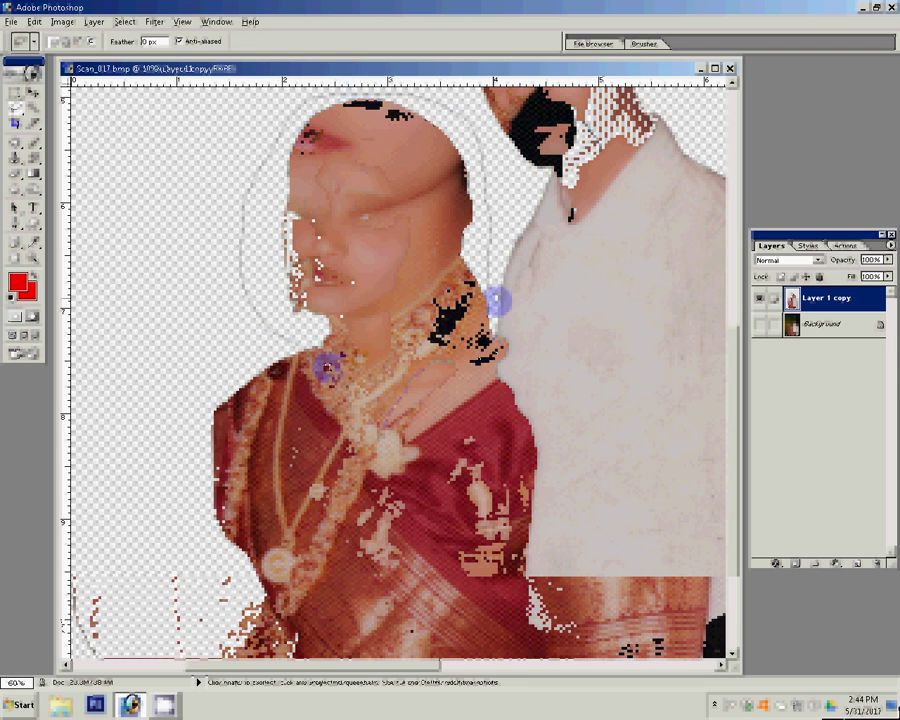
right_click(458, 217)
left_click(478, 249)
type("4")
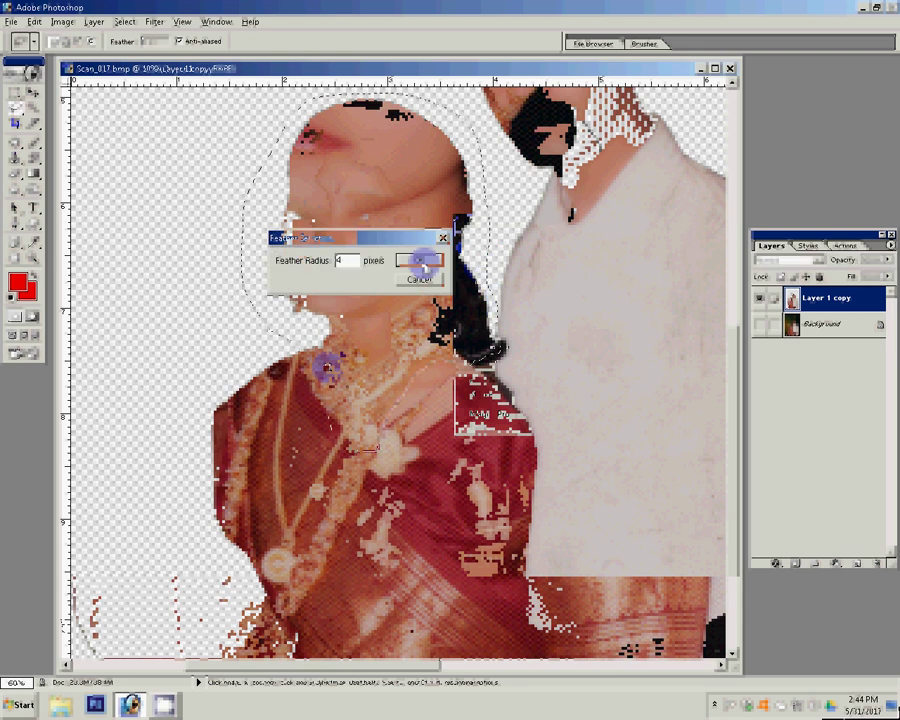
double_click(341, 260)
type("5")
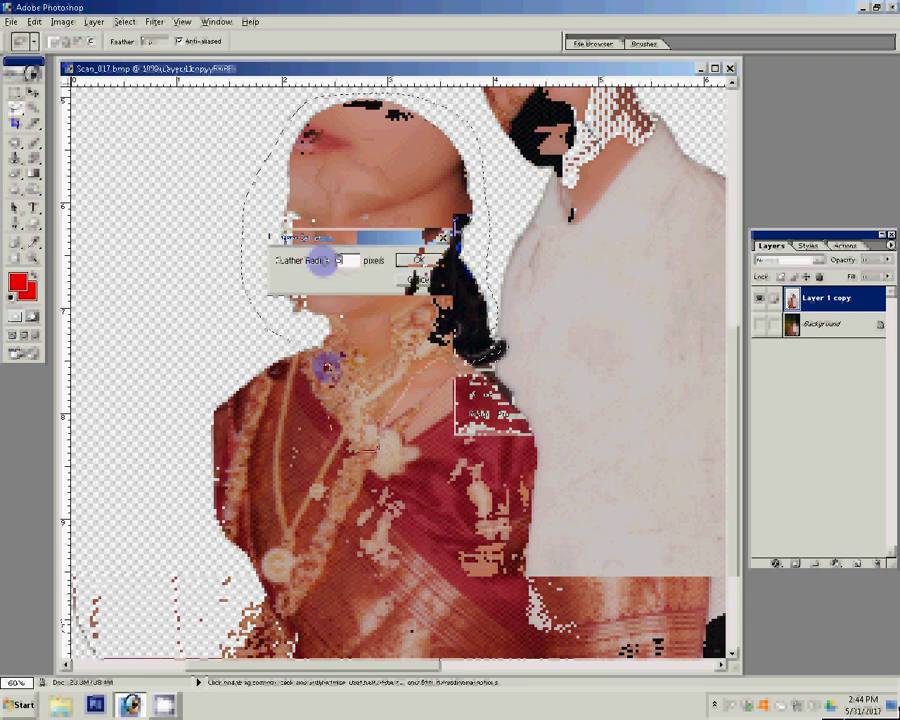
key("ctrl+j")
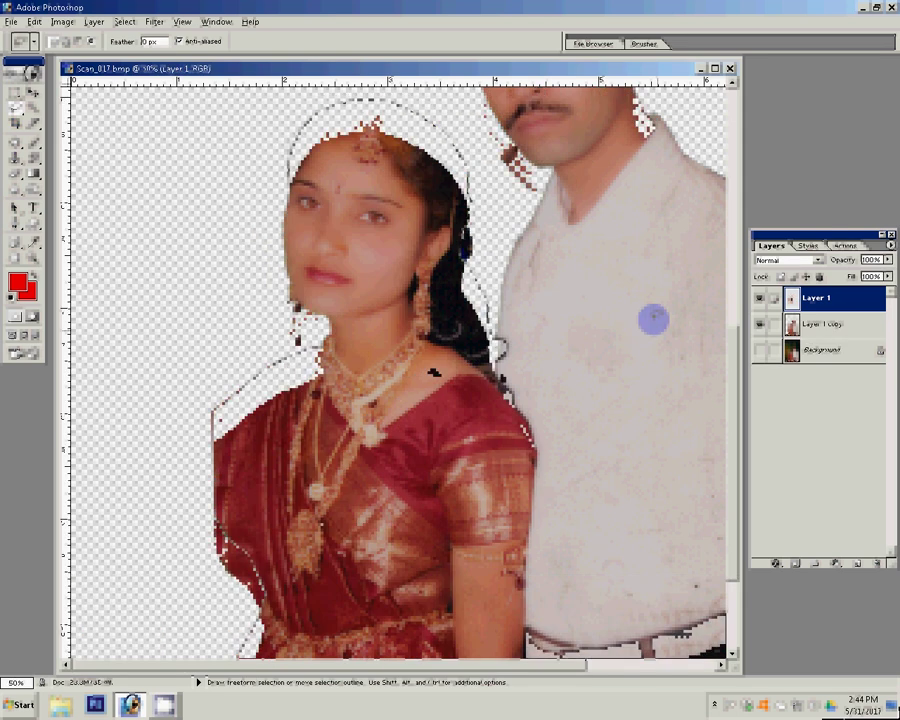
Commit the head piece's transformation and return to erasing on Layer 1 copy.
key("shift+l")
key("shift+l")
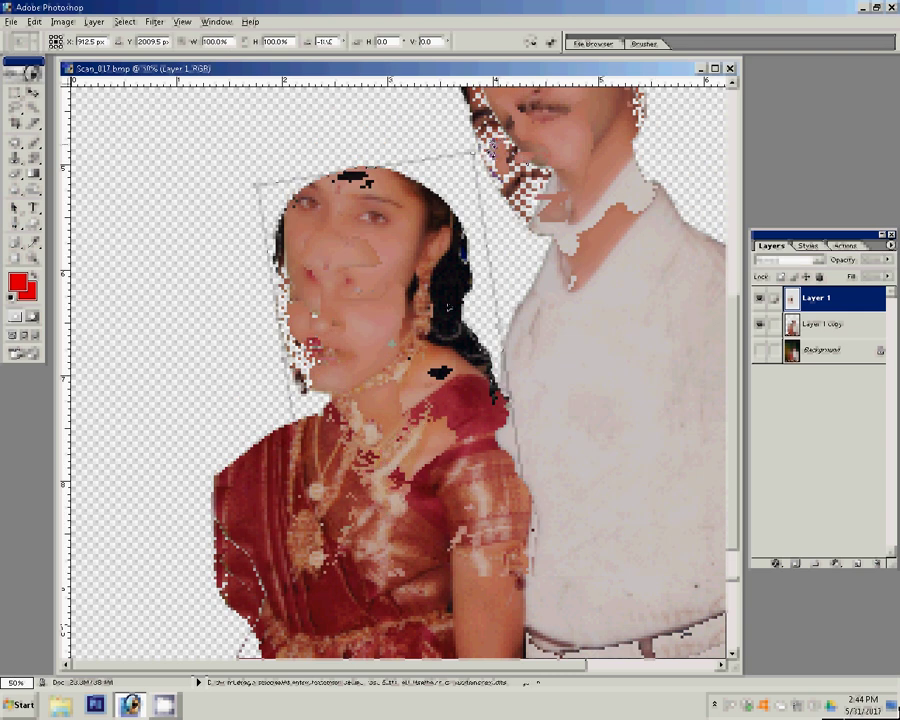
key("Return")
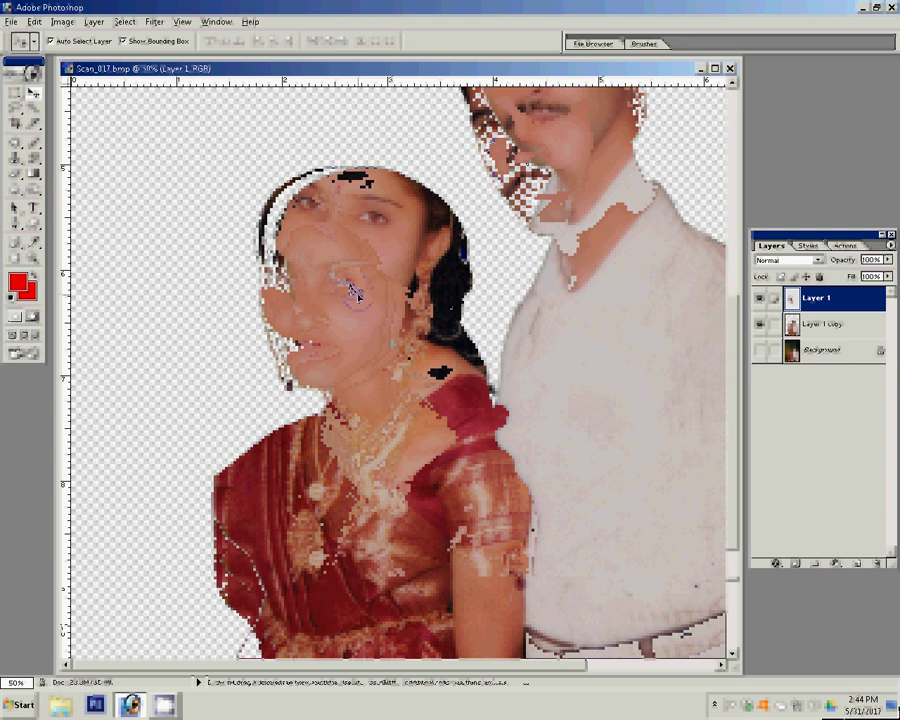
key("alt+bracketleft")
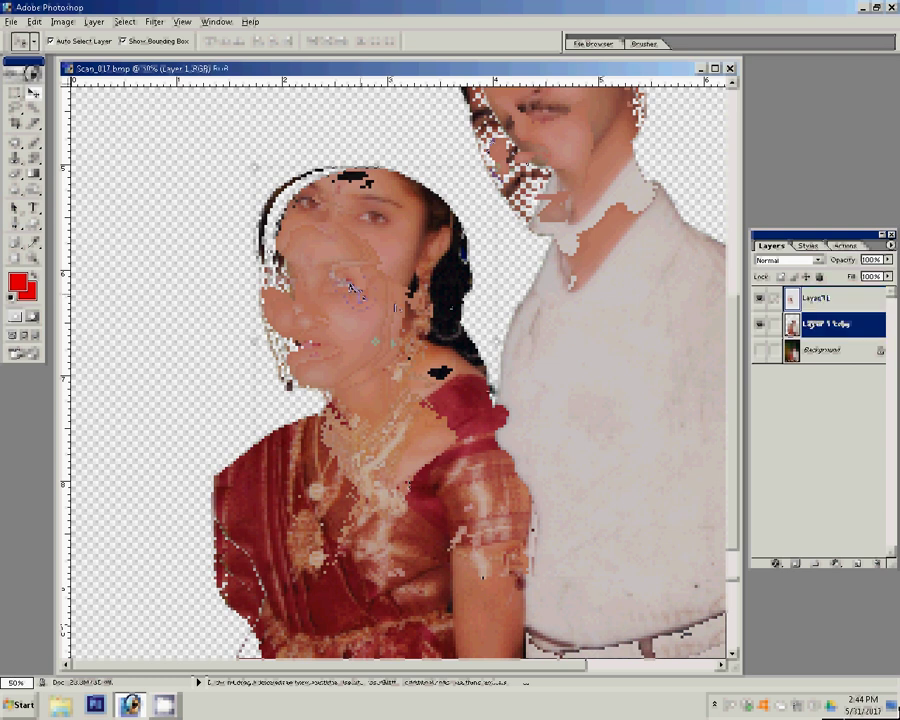
key("e")
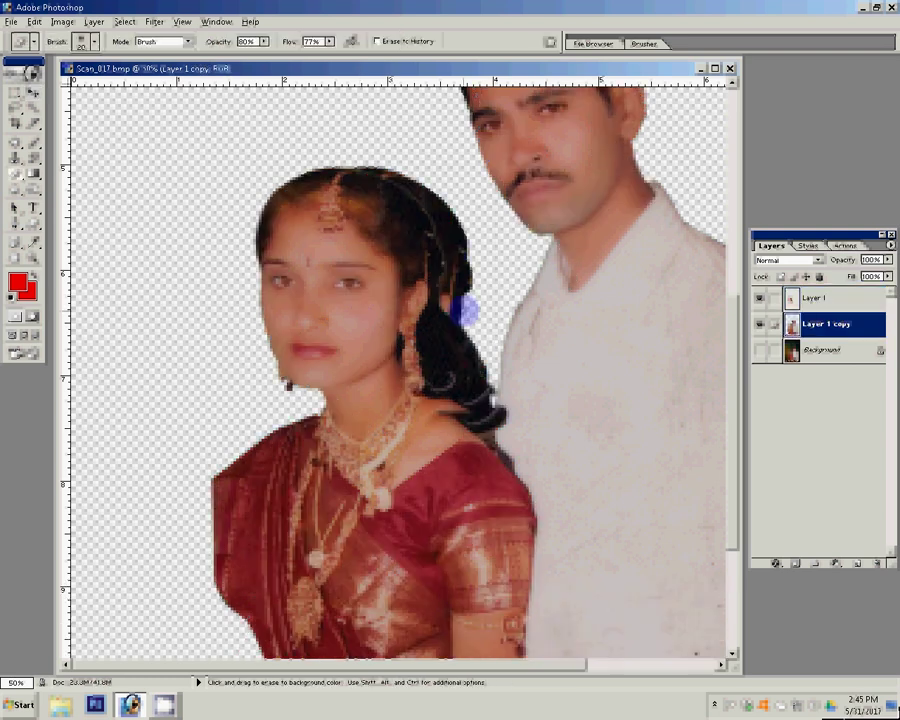
Lasso the area above the hair and switch to erasing on Layer 1.
left_click(14, 104)
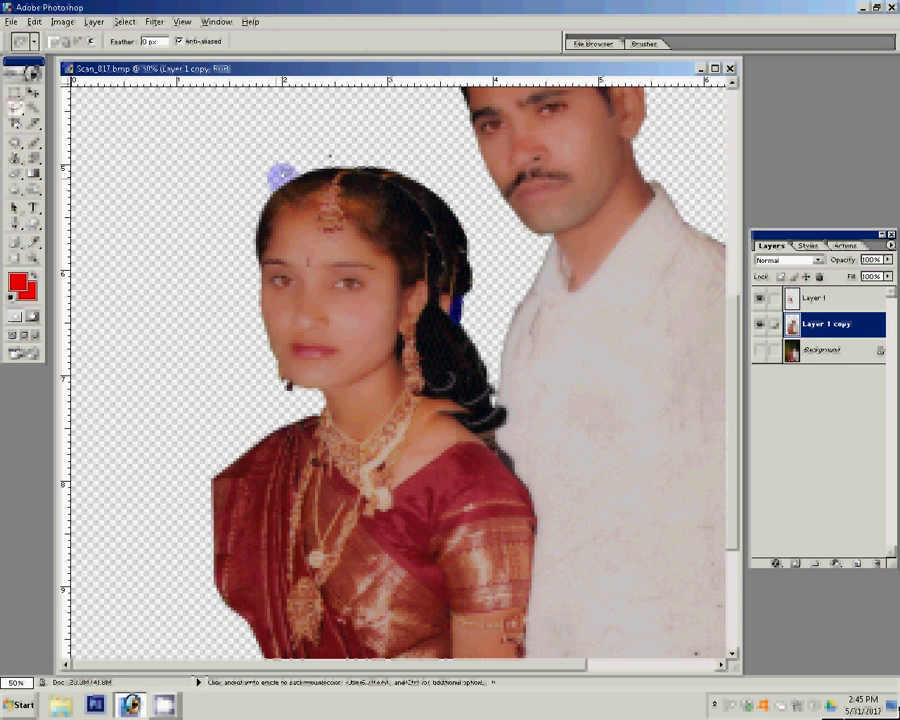
mouse_move(281, 176)
left_mouse_down()
mouse_move(470, 335)
mouse_move(326, 155)
left_mouse_up()
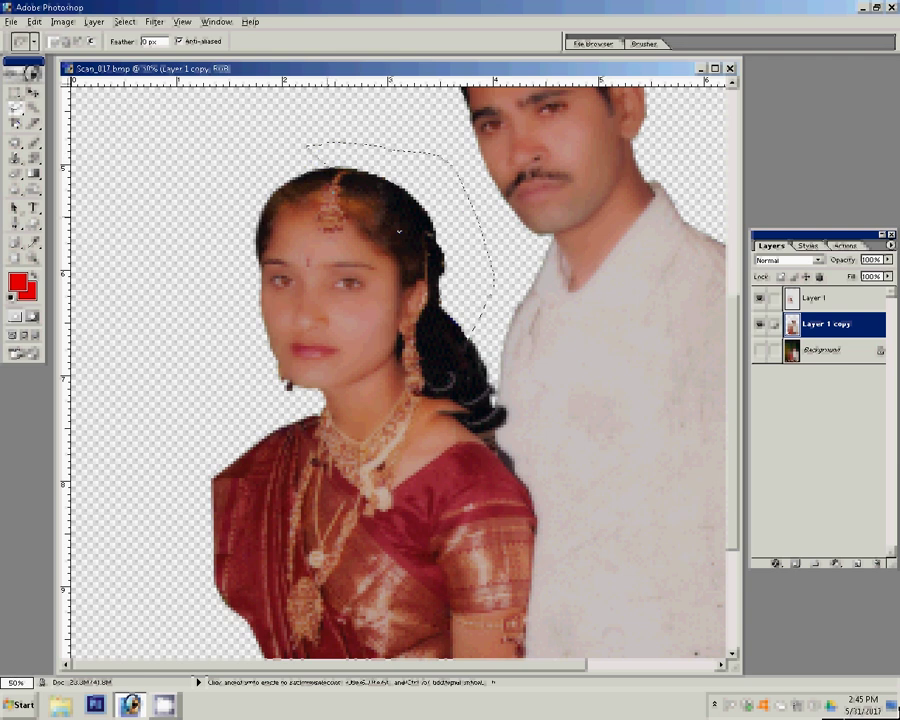
left_click_drag(428, 412, 453, 268)
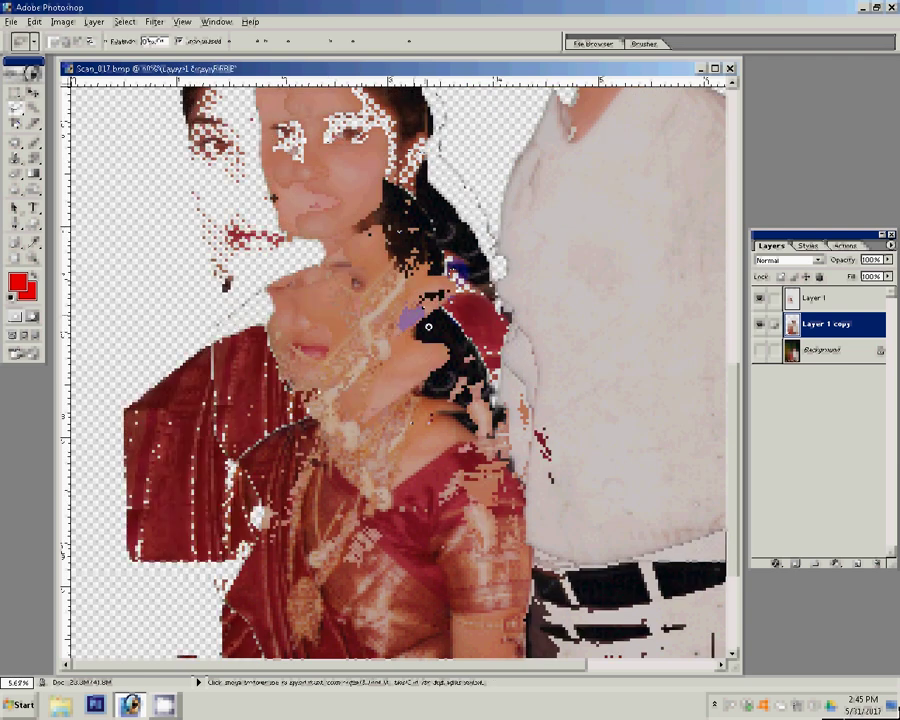
key("e")
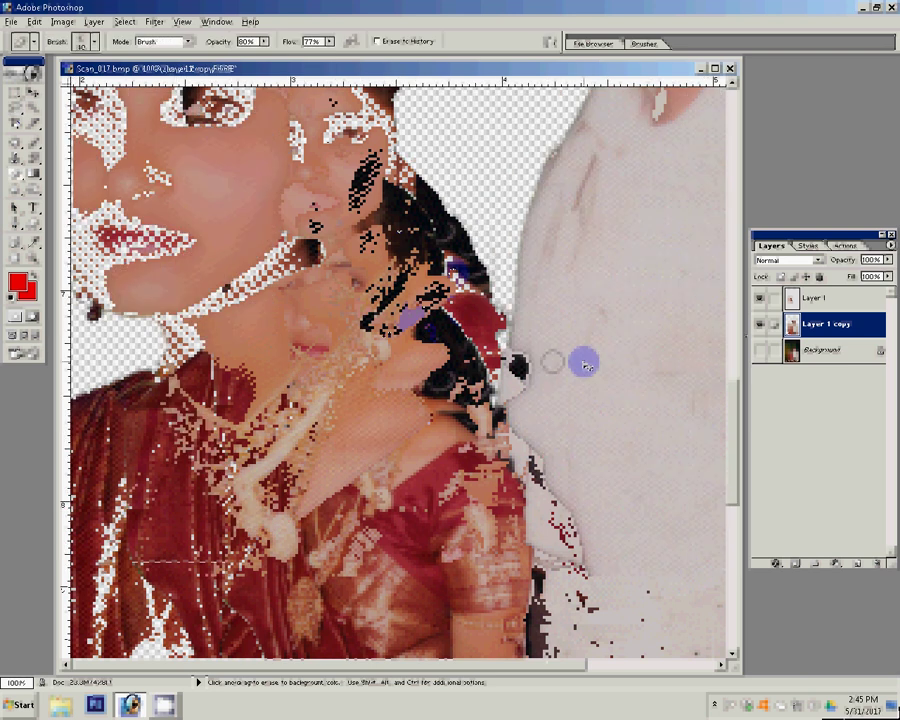
key("alt+bracketright")
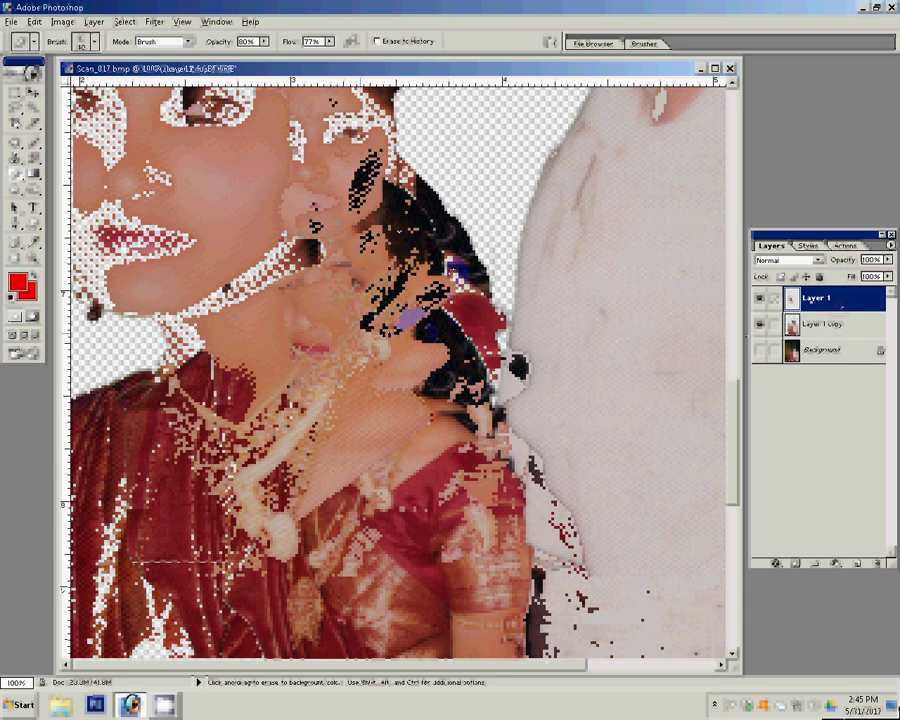
Set eraser opacity and flow to 100%, pan down the dress, then zoom out to the whole bride.
left_click(261, 45)
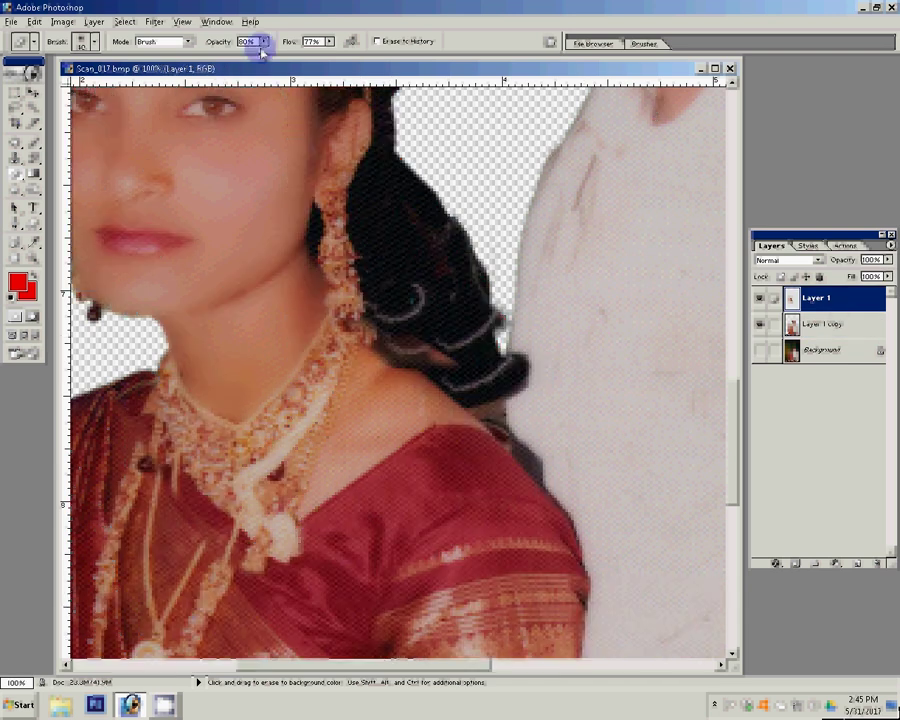
type("100")
left_click(329, 44)
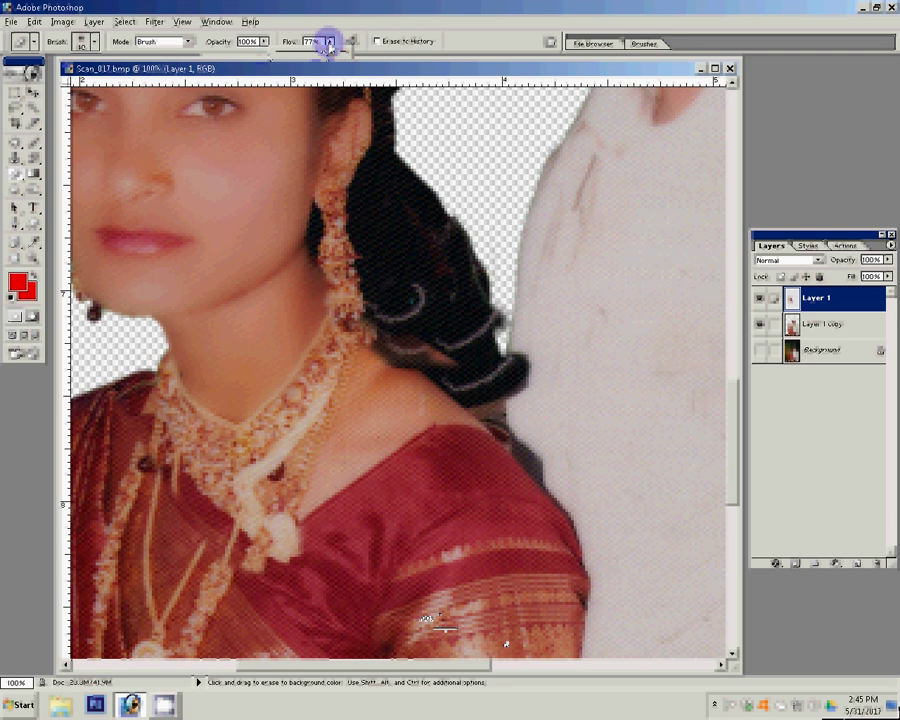
left_click_drag(329, 44, 396, 64)
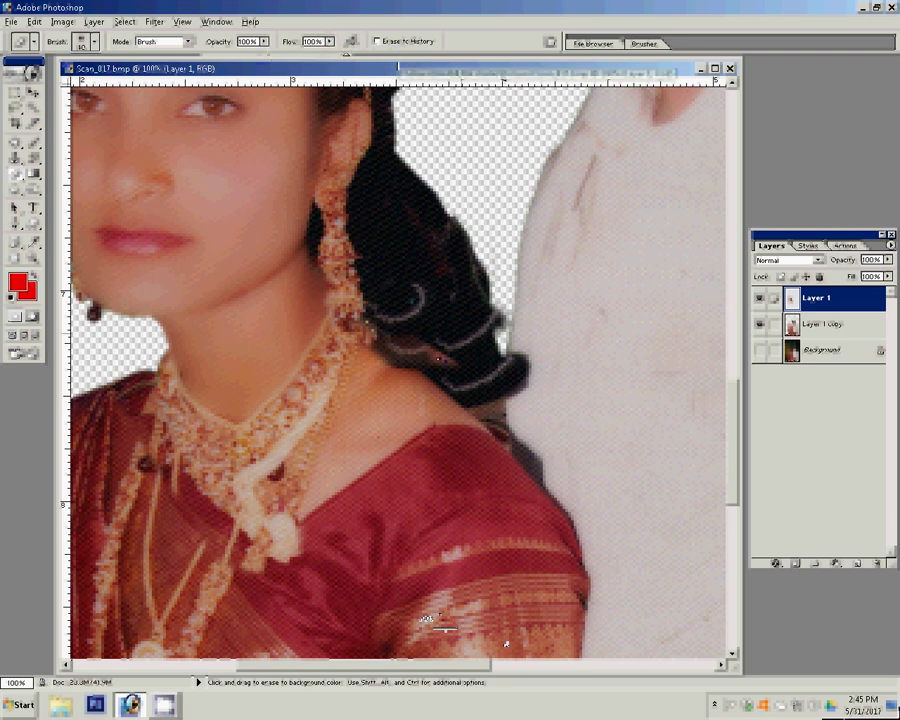
left_click_drag(372, 418, 367, 354)
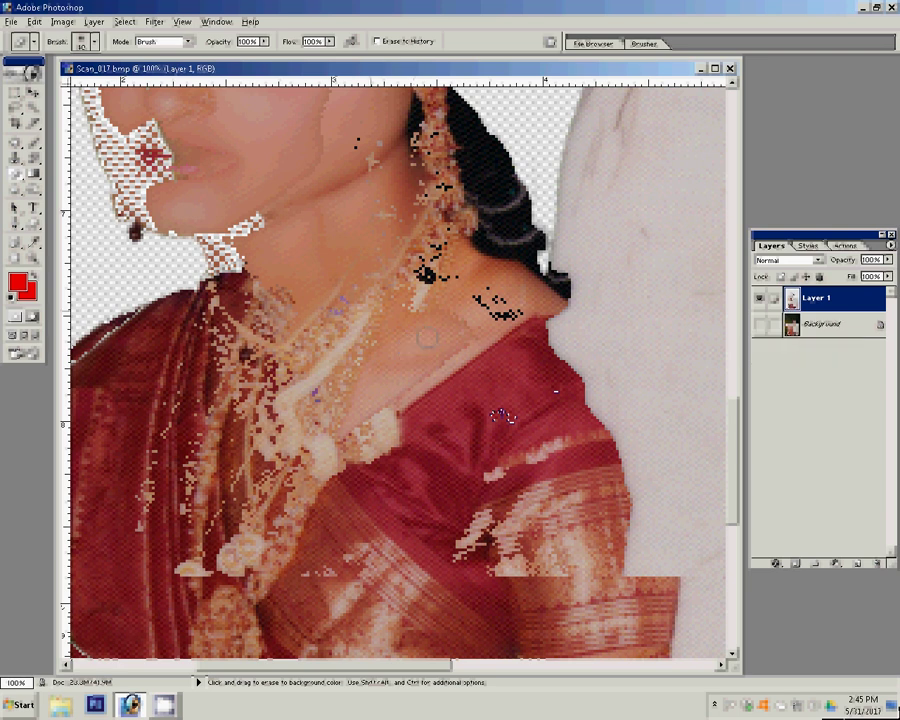
right_click(422, 345)
key("ctrl+0")
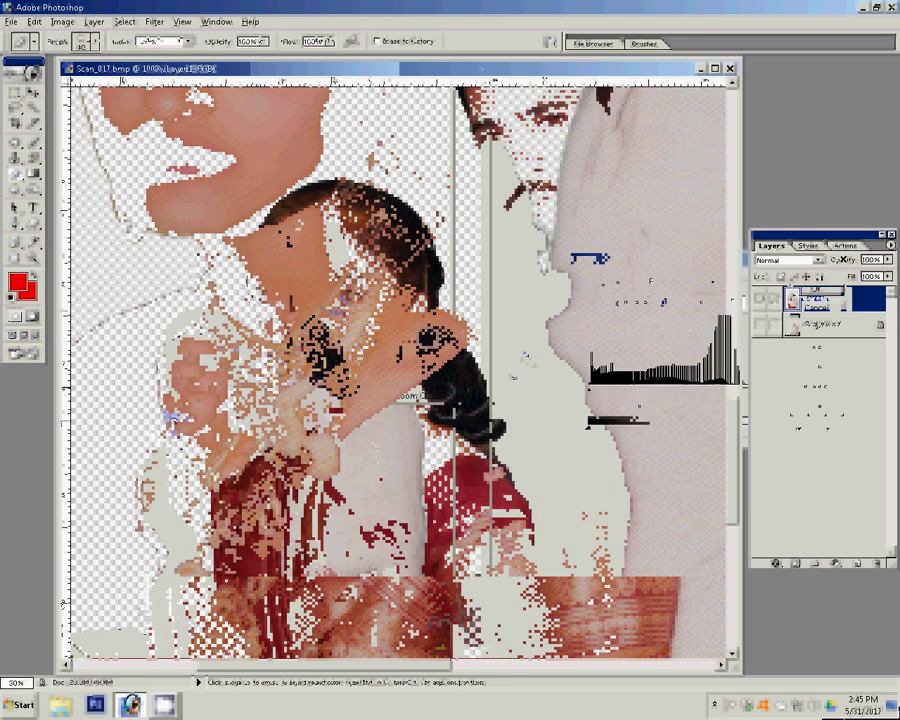
Apply Levels to the couple cutout with midtones at 1.02 and white input at 238.
key("ctrl+l")
left_click_drag(680, 390, 677, 390)
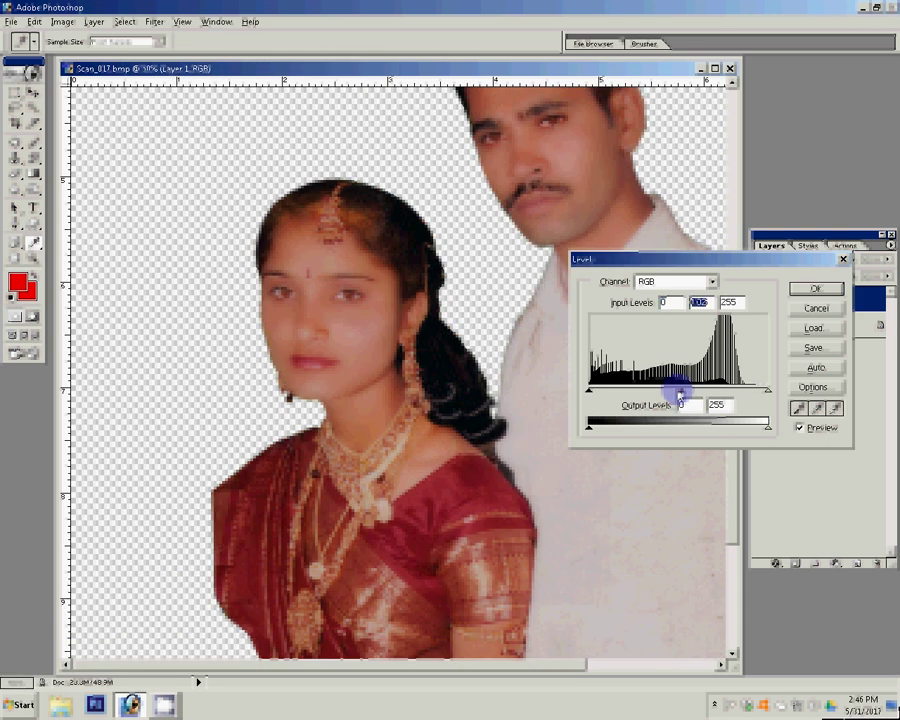
left_click_drag(760, 393, 754, 392)
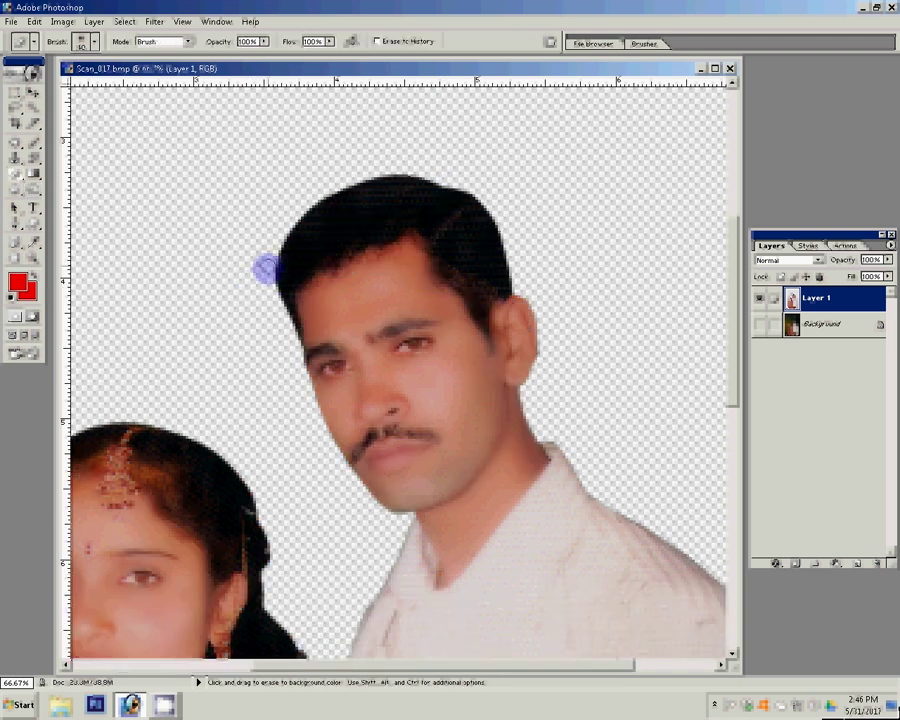
Shrink the eraser brush to 30 px and bring up the Zoom tool's options.
key("bracketleft")
key("z")
right_click(477, 344)
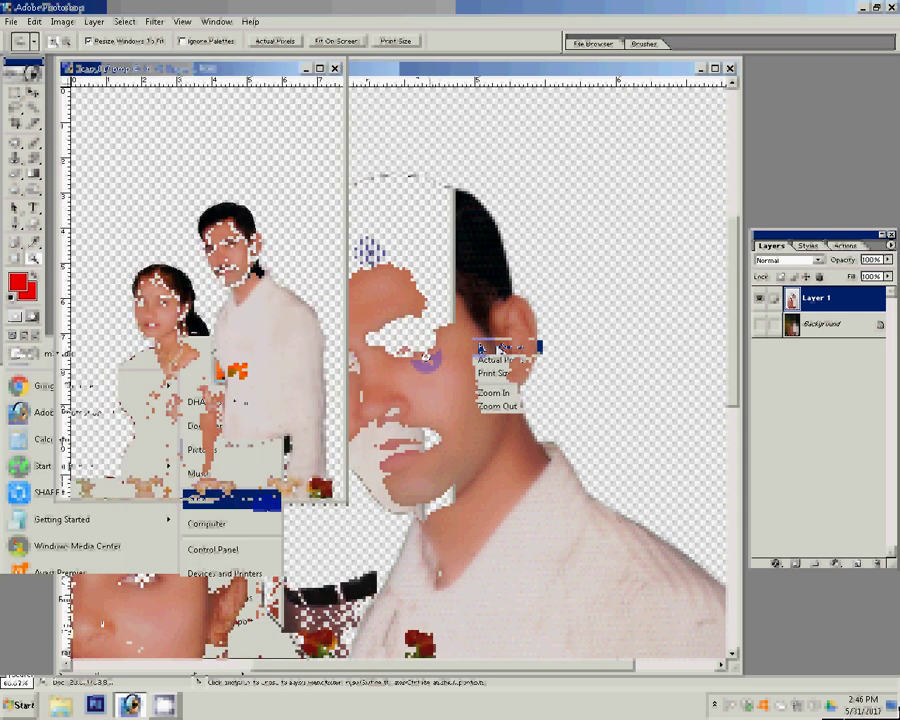
Browse LOCAL DISK (D:) through folder M to locate and select the MR680-2 composite.
left_click(217, 527)
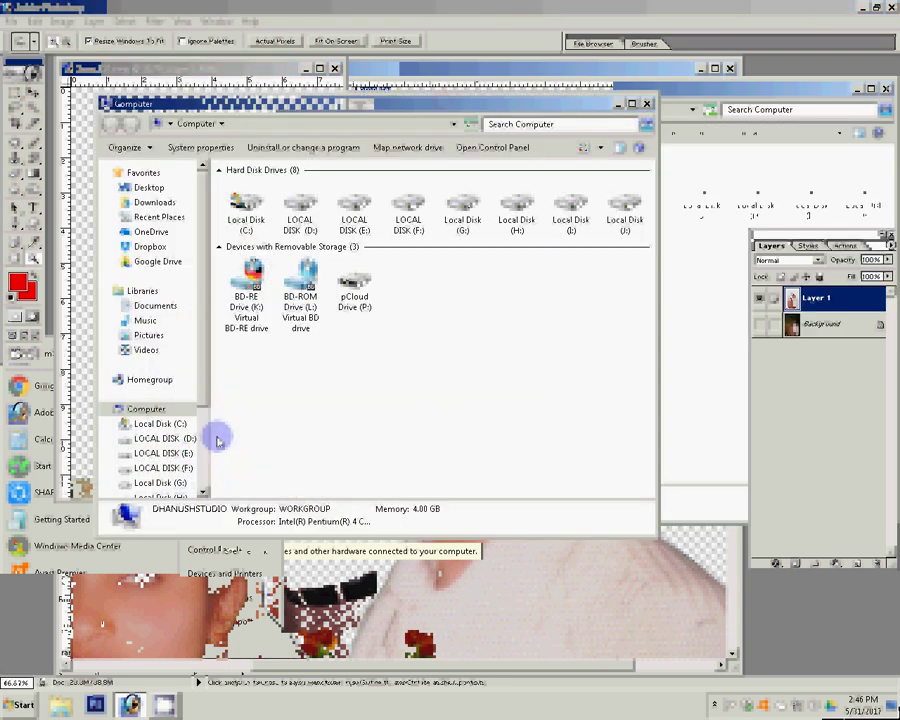
left_click(185, 373)
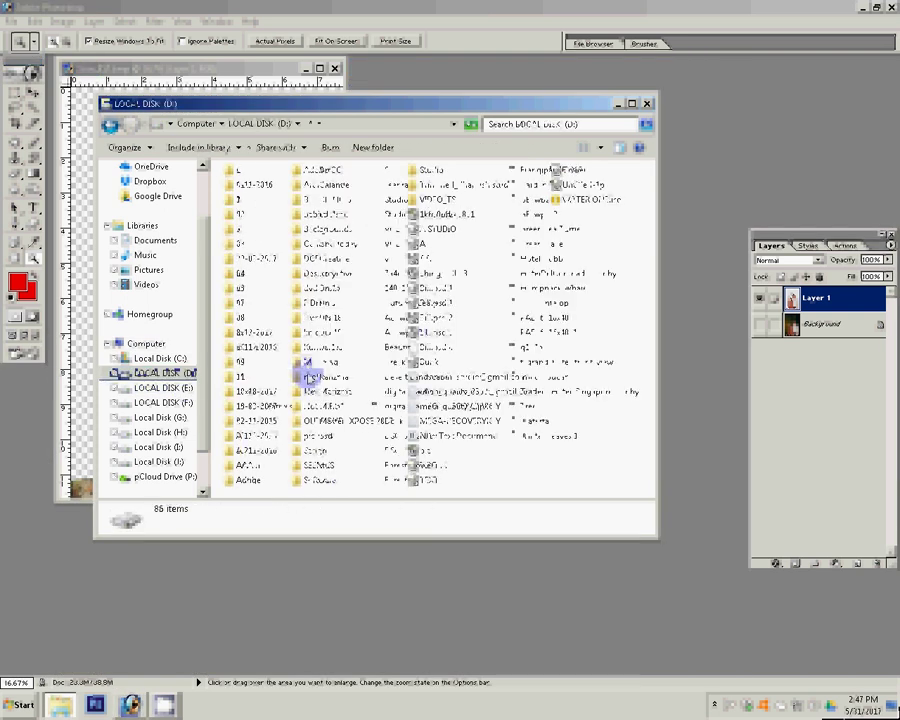
double_click(310, 378)
double_click(381, 252)
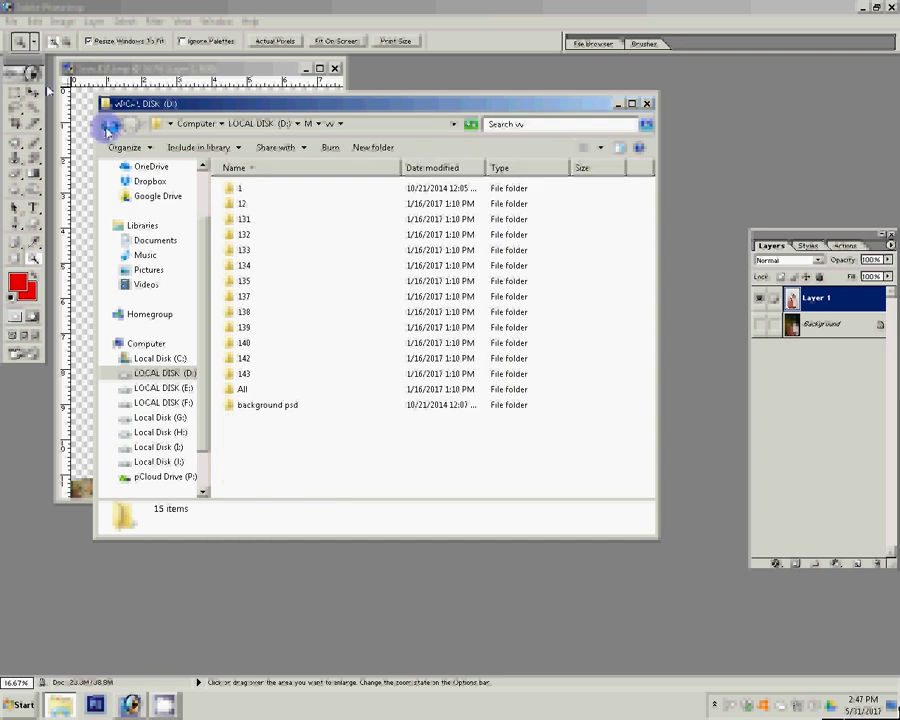
left_click(107, 129)
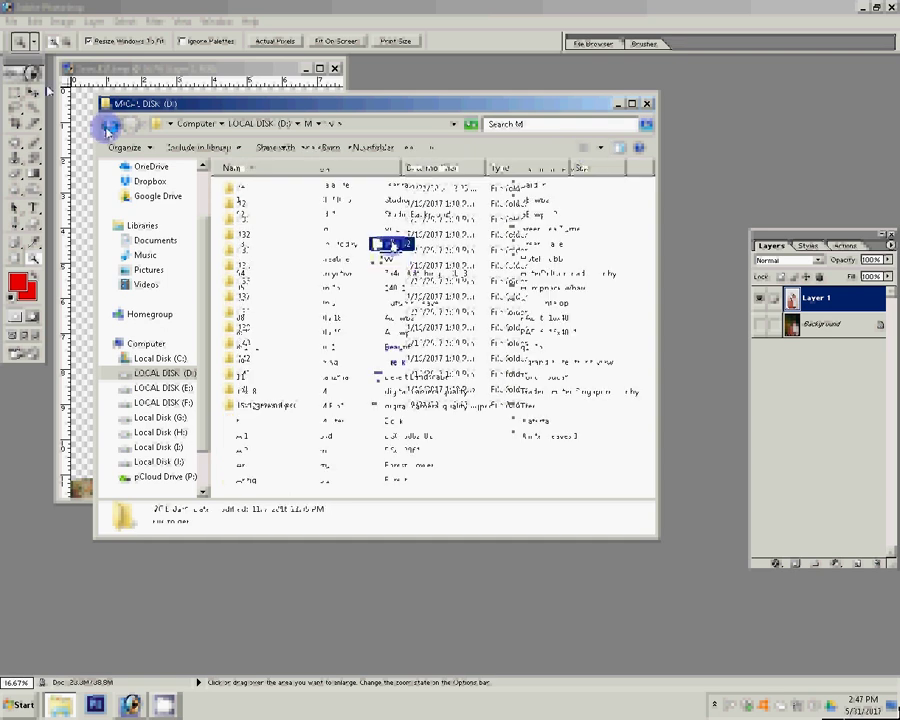
left_click(107, 129)
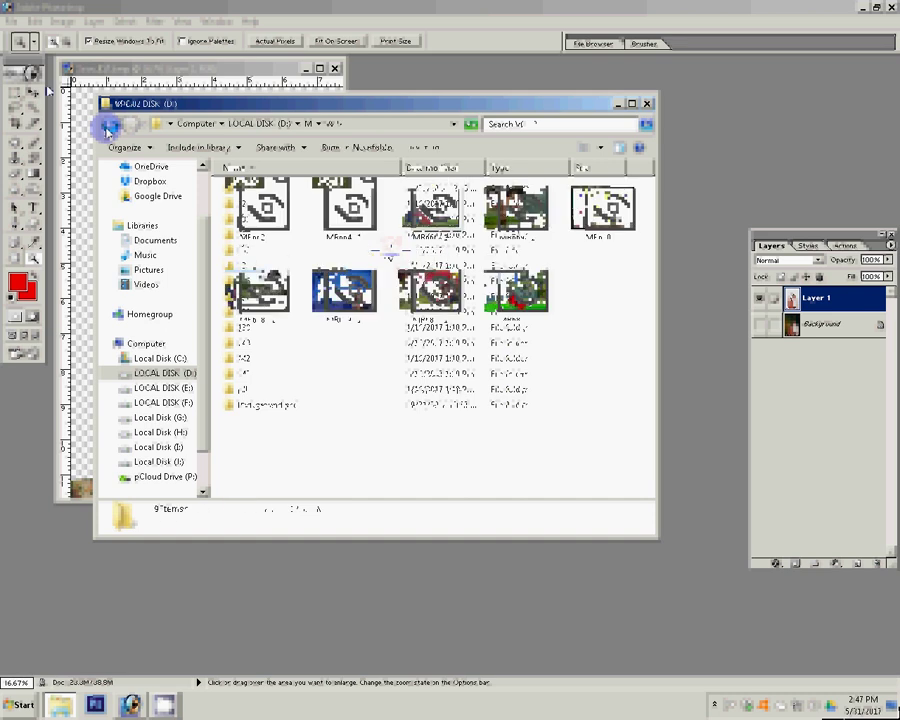
left_click(517, 285)
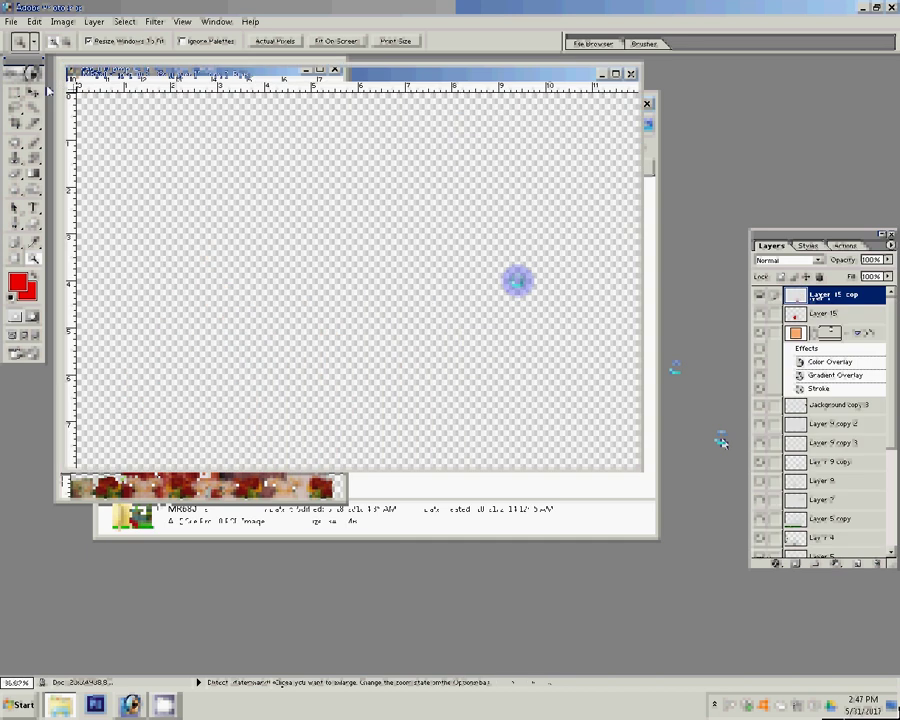
Switch to the Move tool in the opened MR680-2.psd composite.
key("v")
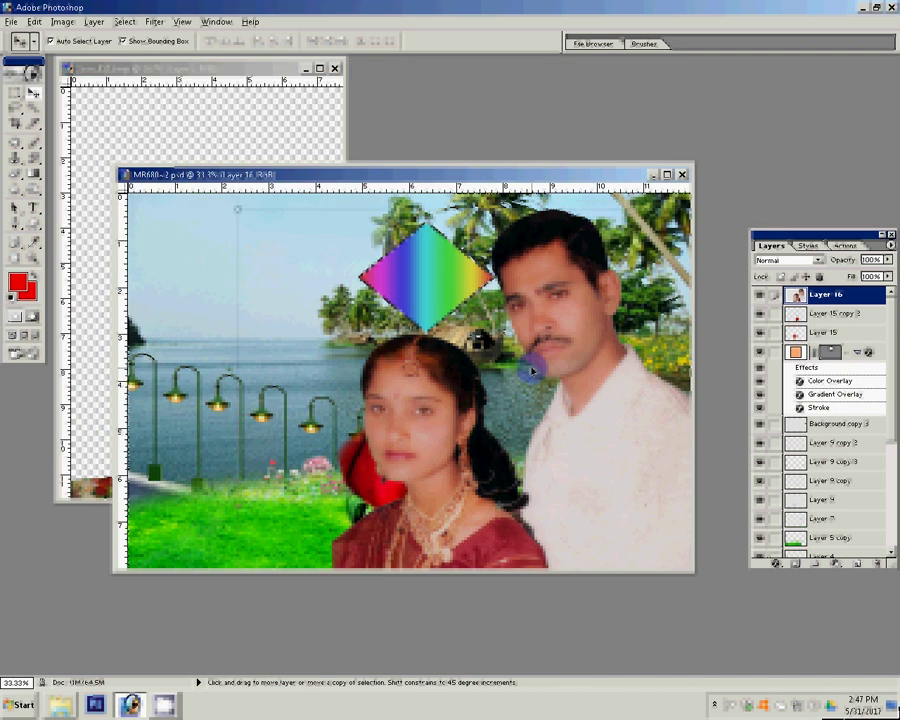
Nudge the couple layer slightly right and drag the red roses to the lower-left grass.
key("ctrl+minus")
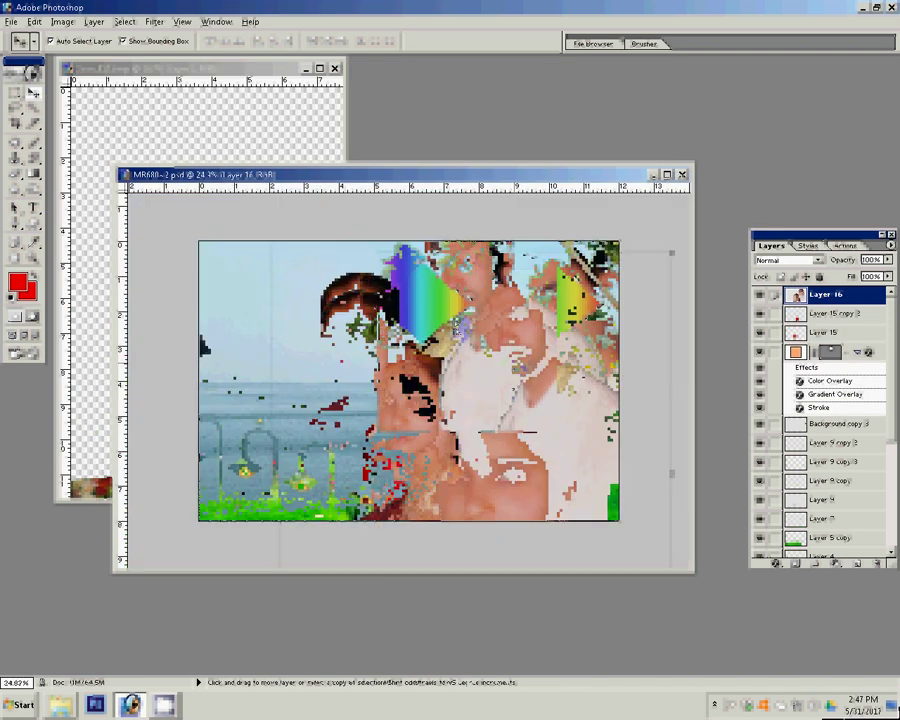
key("ctrl+minus")
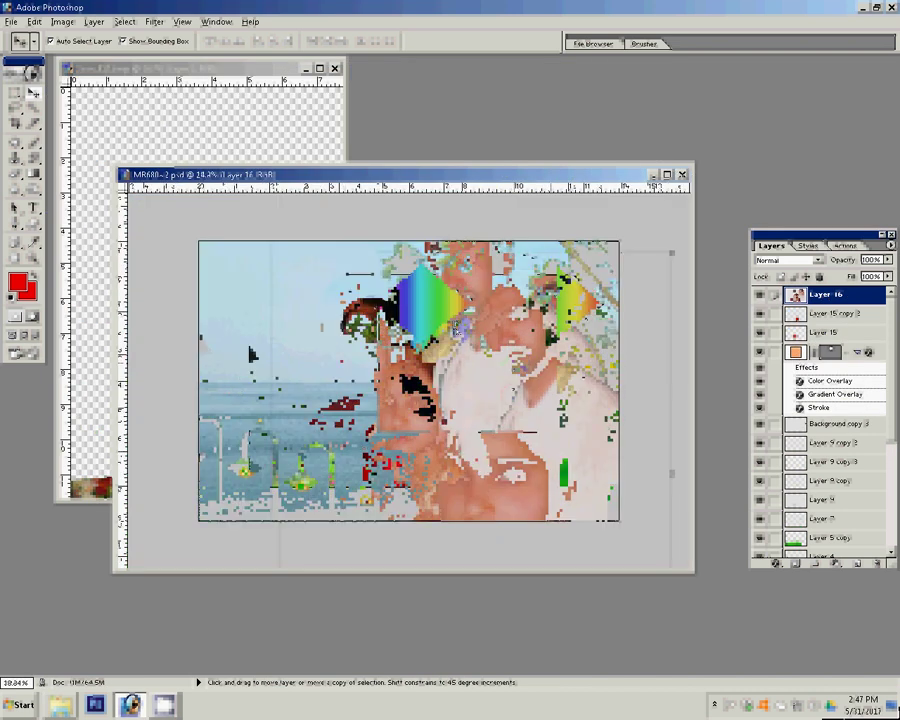
key("ctrl+t")
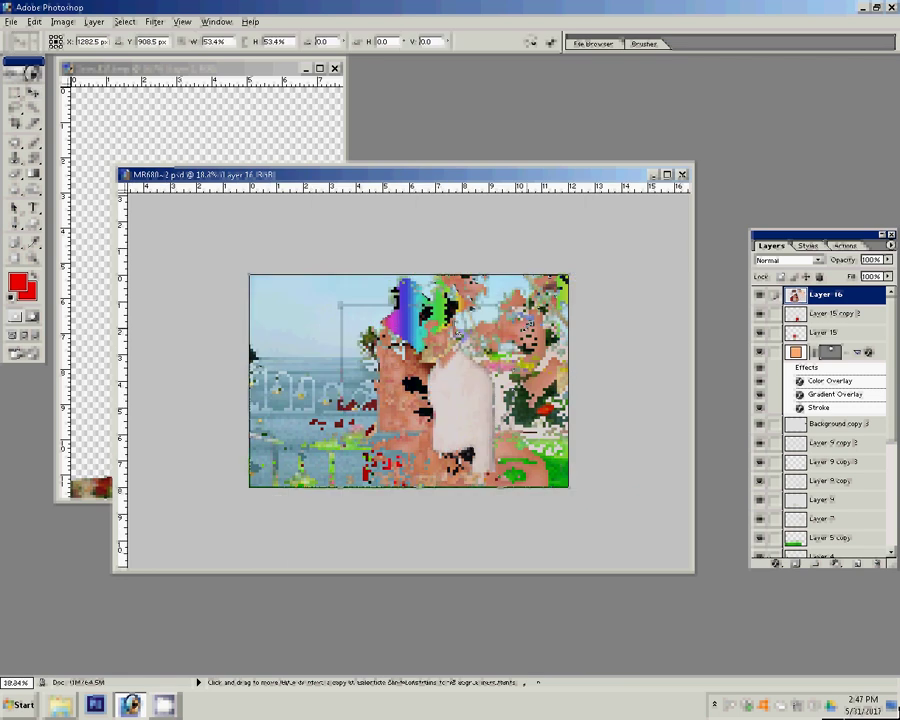
key("Return")
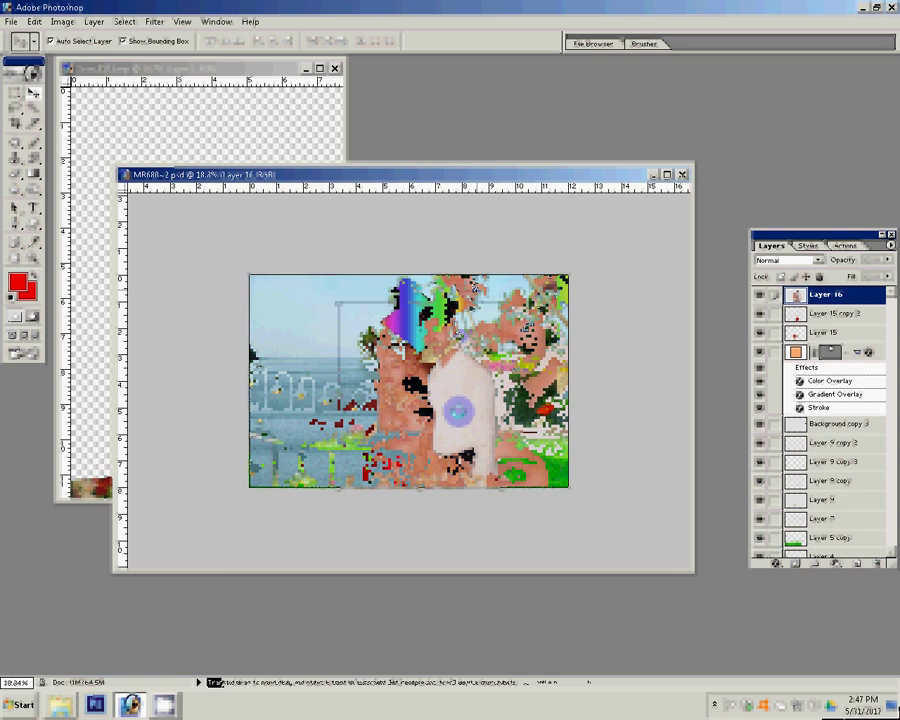
left_click_drag(458, 410, 513, 413)
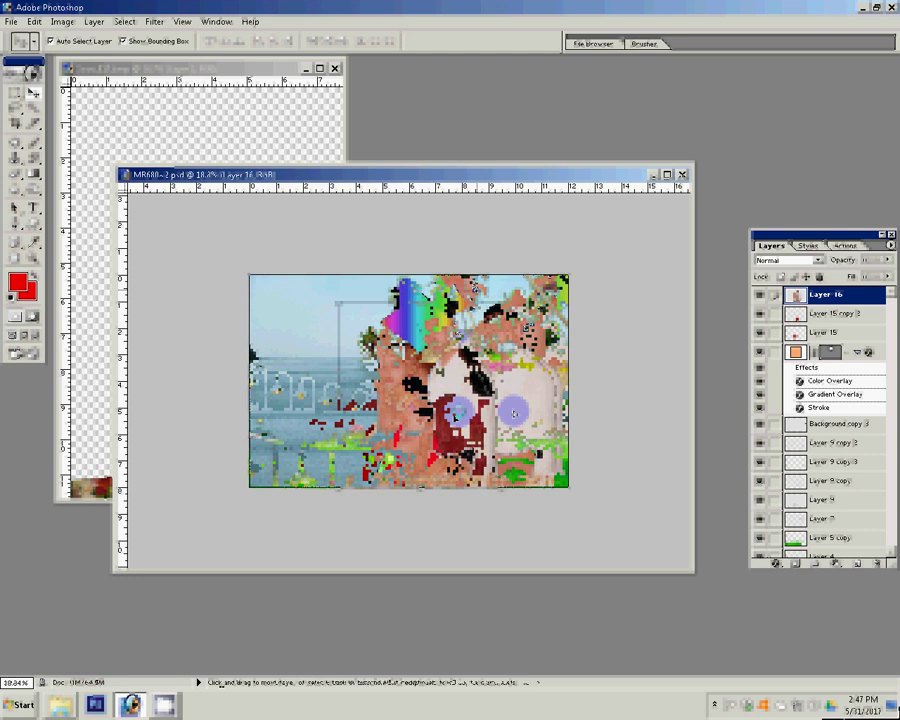
left_click(513, 413)
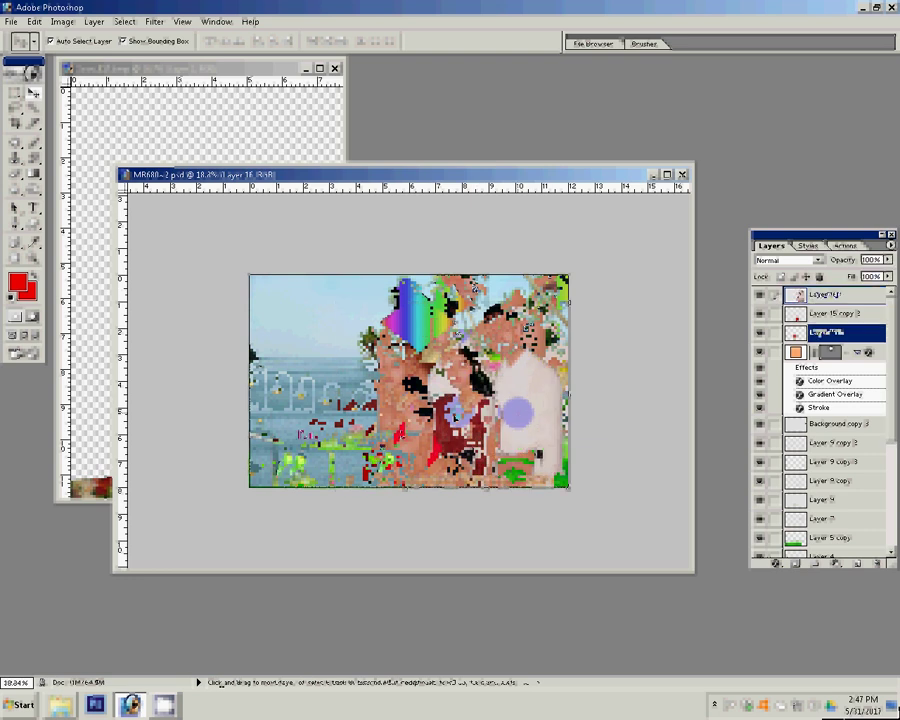
mouse_move(452, 415)
left_mouse_down()
mouse_move(432, 447)
mouse_move(337, 443)
left_mouse_up()
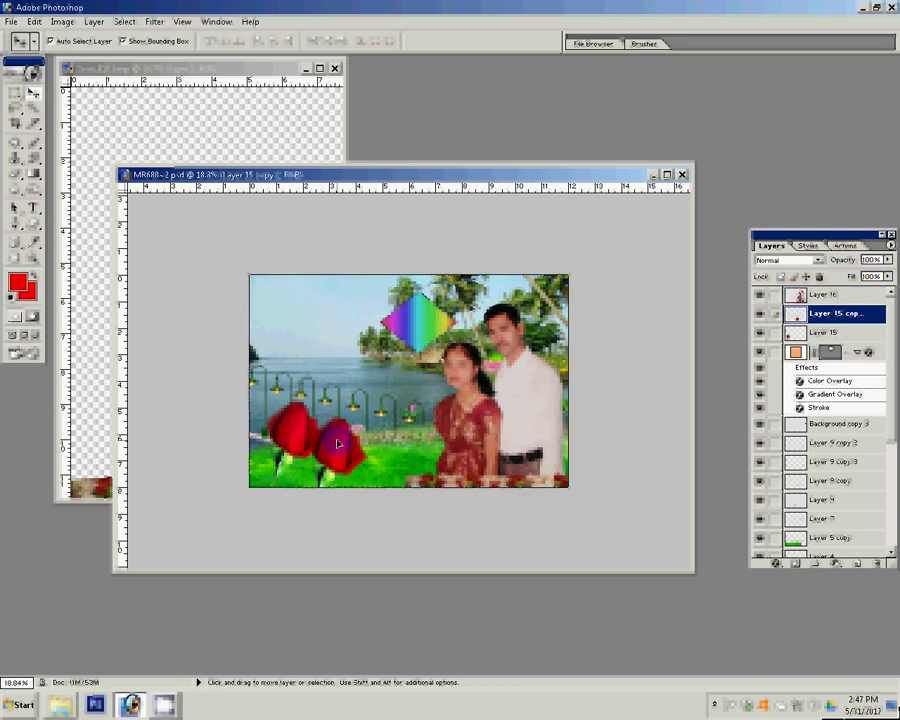
Marquee-select the couple and copy it onto a new layer.
left_click(14, 92)
left_click_drag(432, 290, 560, 445)
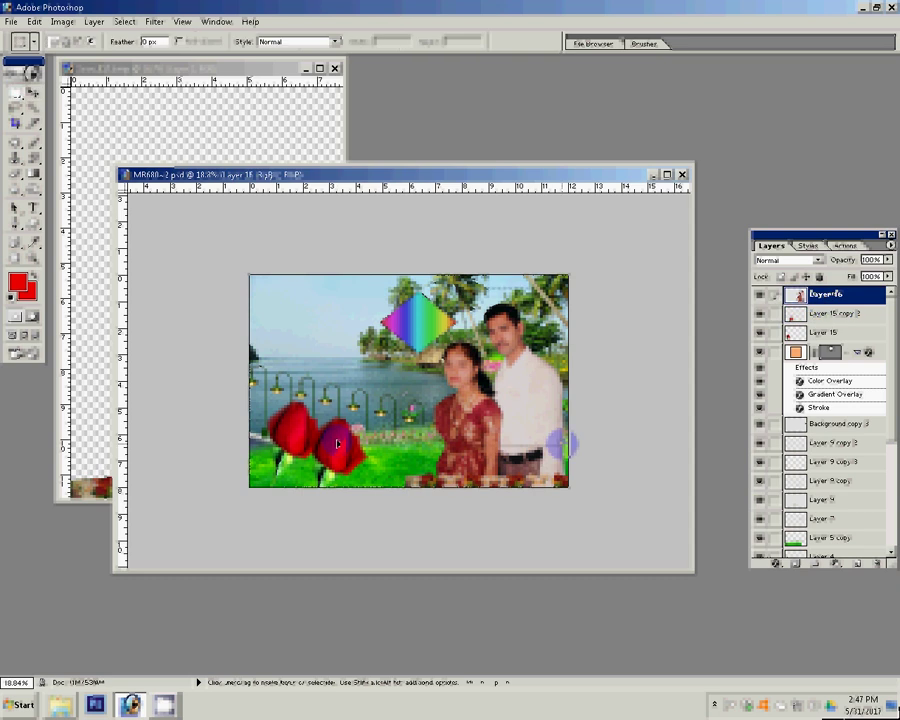
key("ctrl+j")
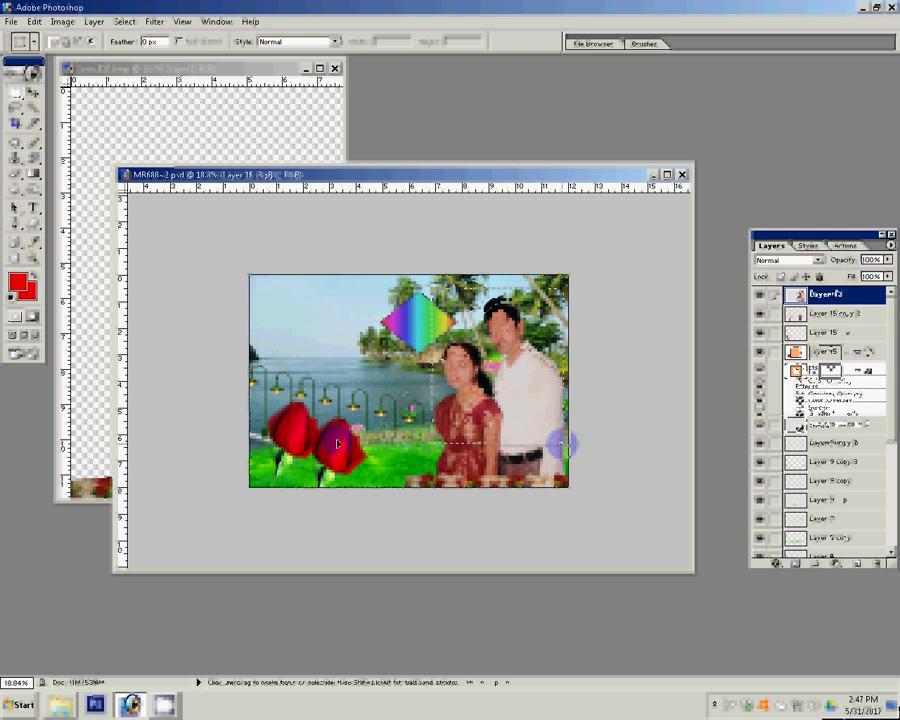
key("v")
left_click(328, 546)
Outline the rose on Layer 15, then undo back to the couple copy on Layer 17.
key("alt+bracketleft")
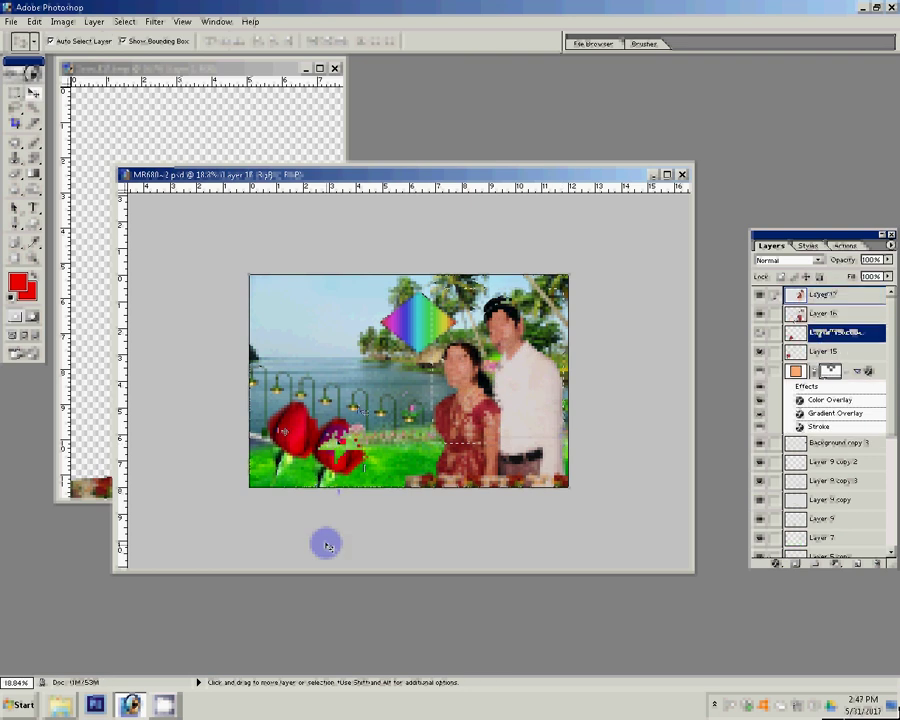
key("alt+bracketleft")
key("l")
left_click(340, 440)
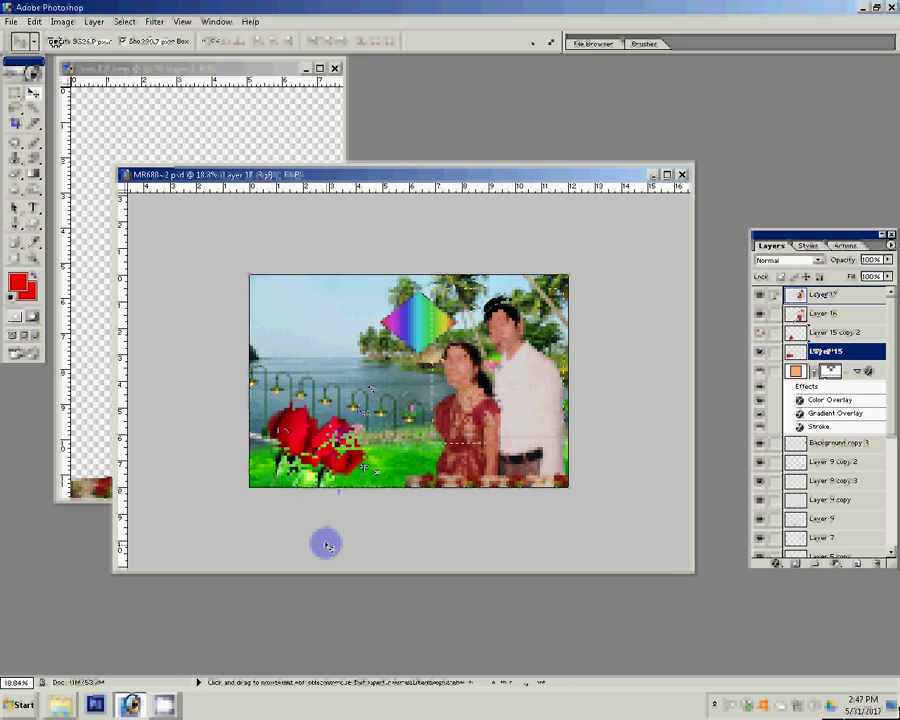
key("v")
key("ctrl+z")
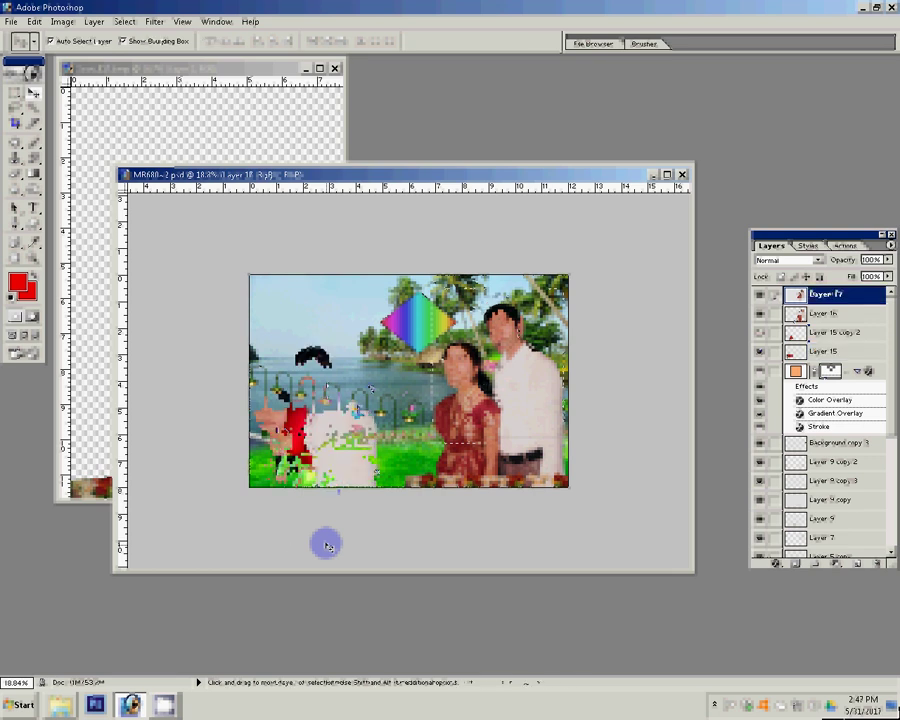
key("ctrl+alt+z")
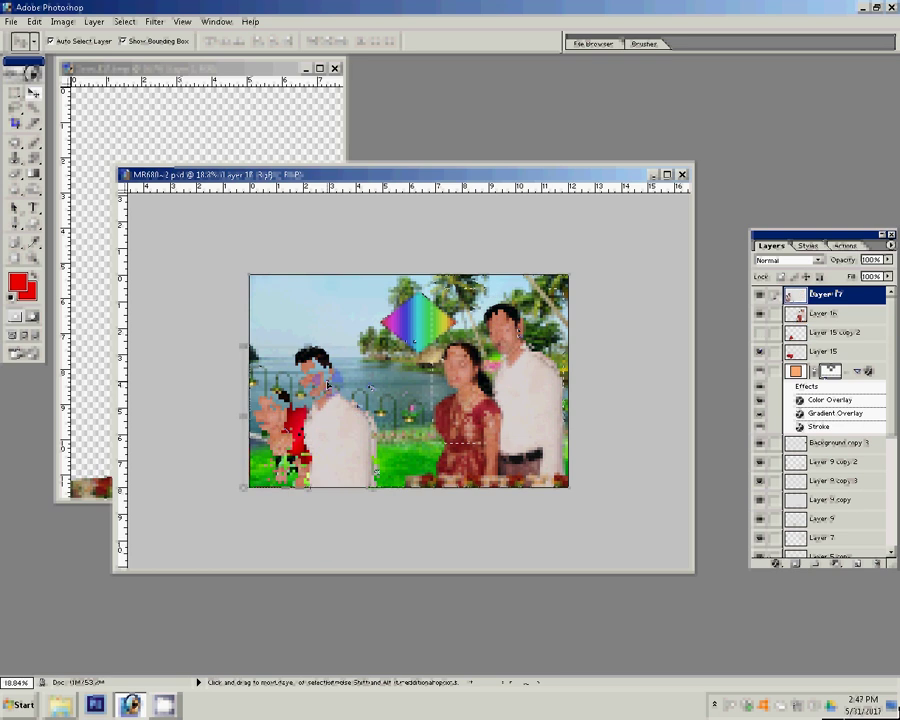
Rotate and shrink the couple copy over the rose, then drag another couple copy across the canvas.
key("ctrl+t")
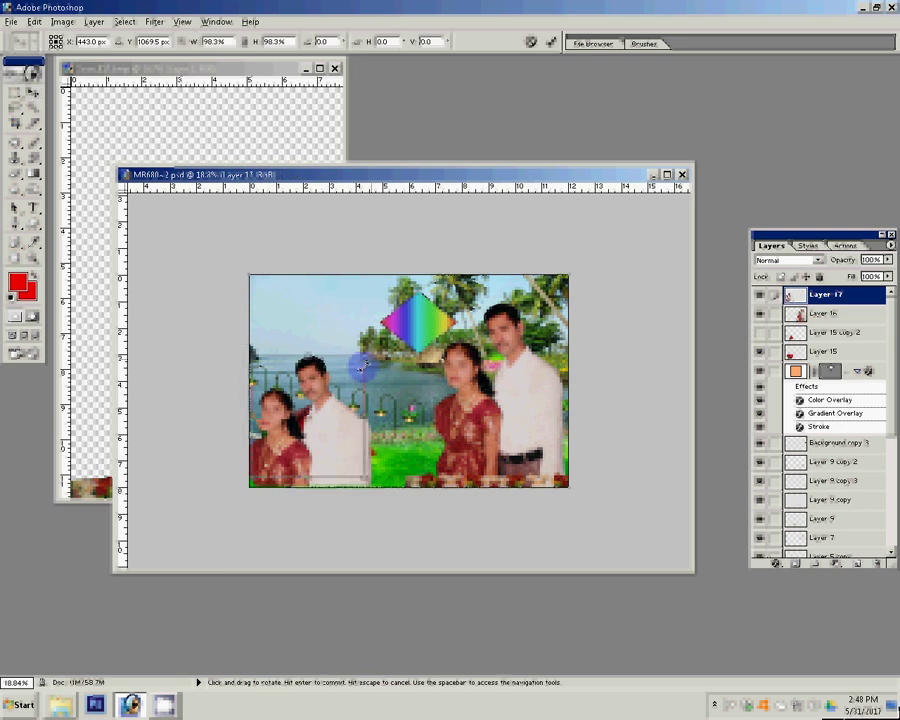
left_click_drag(410, 245, 418, 236)
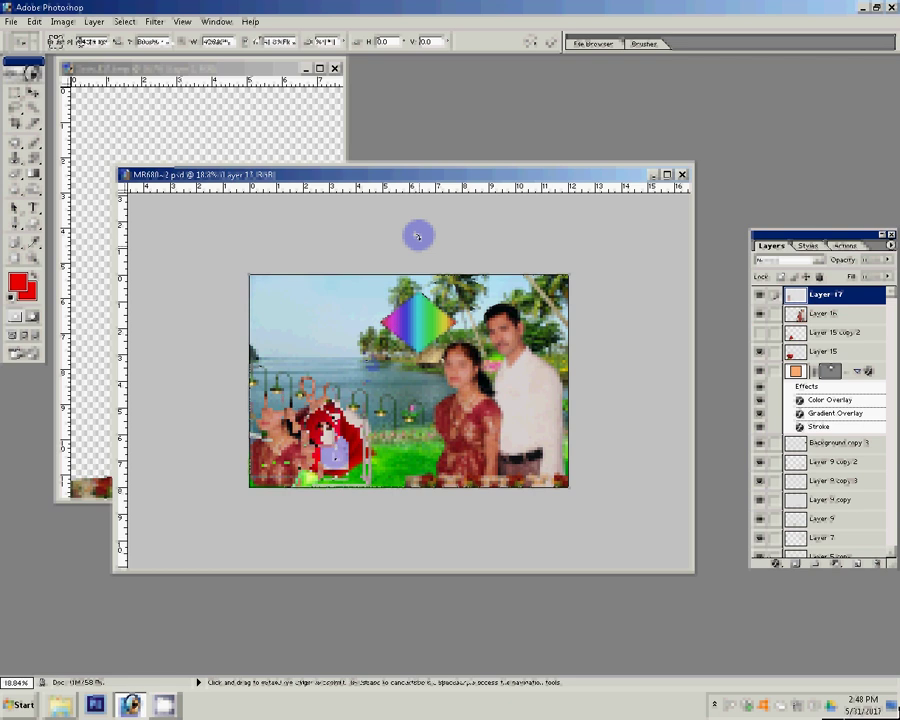
key("Return")
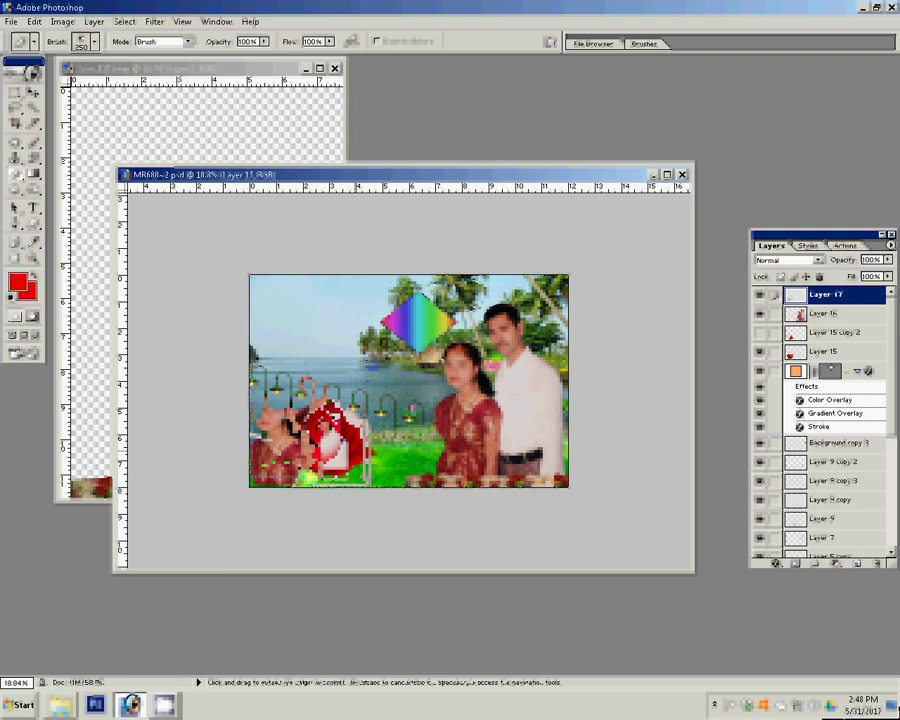
key("v")
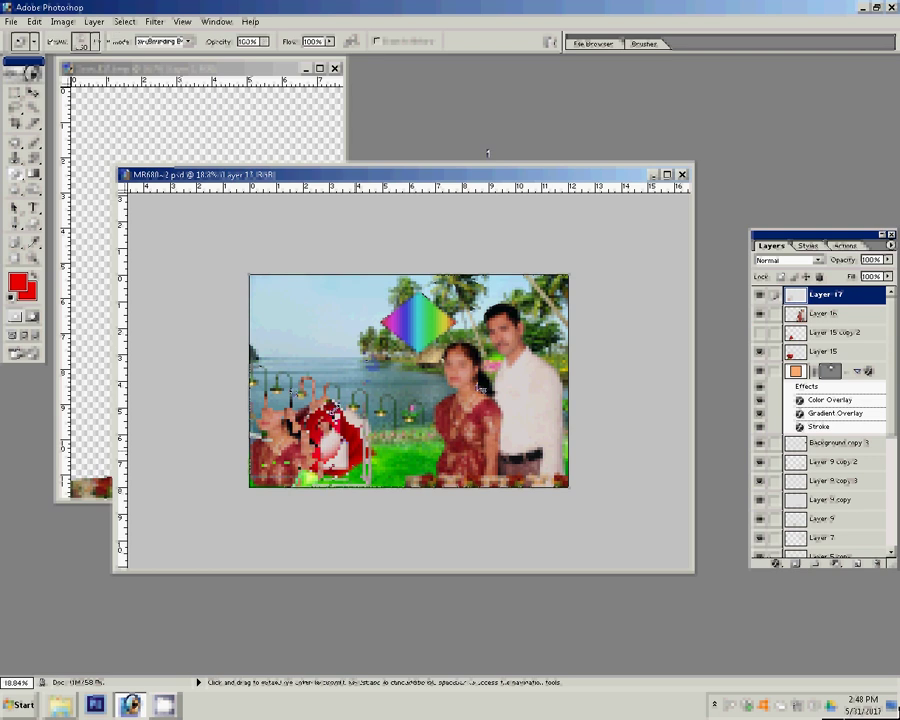
left_click(455, 398)
left_click_drag(455, 398, 410, 370)
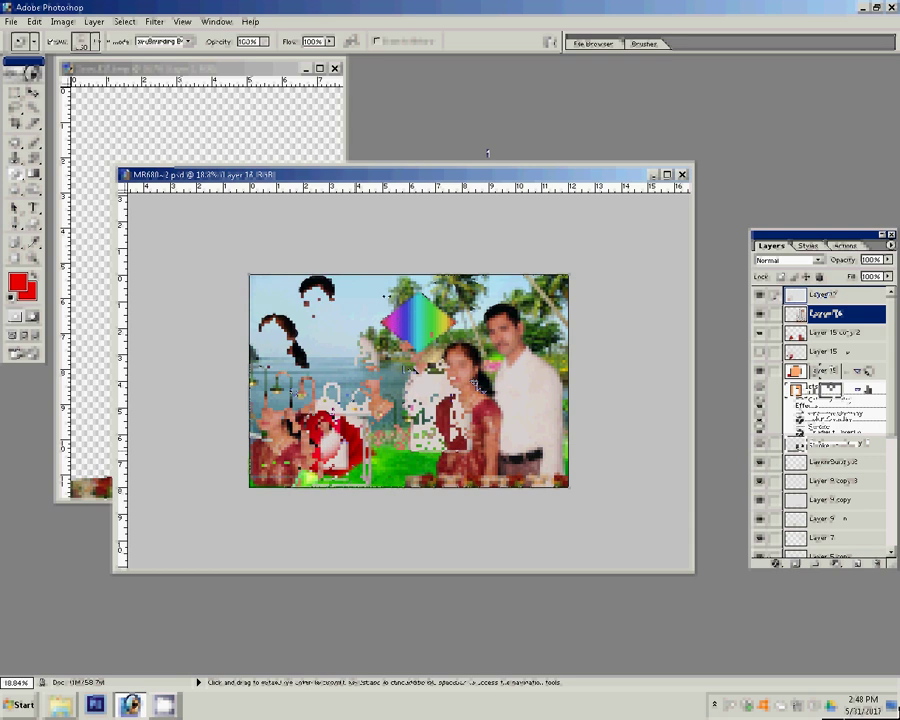
Rotate the couple copy into the upper-left sky and erase its lower part into the lake.
key("v")
left_click(382, 272)
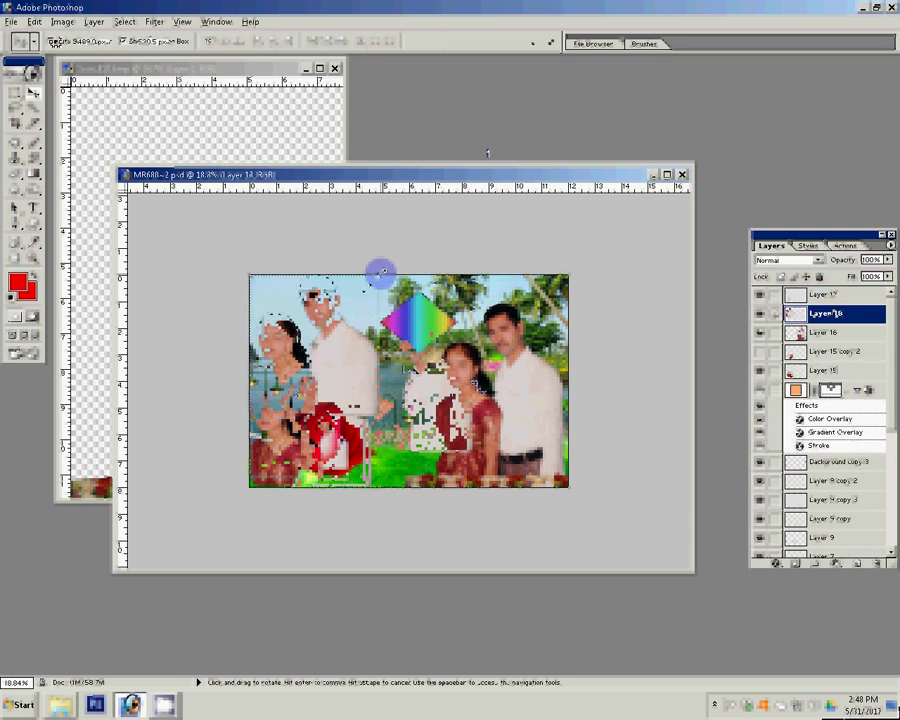
left_click_drag(382, 272, 362, 287)
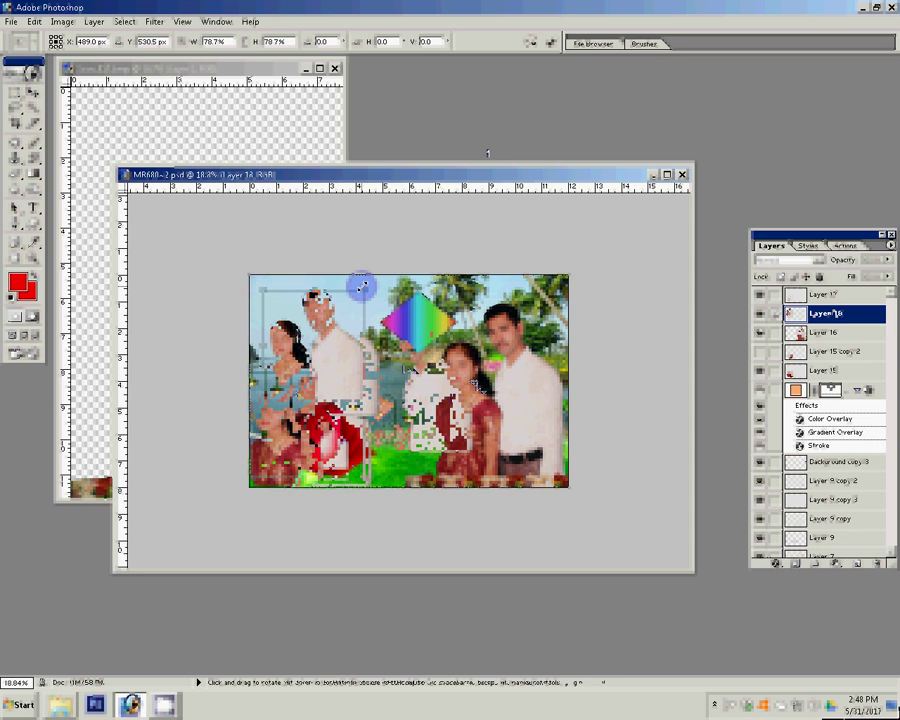
key("Return")
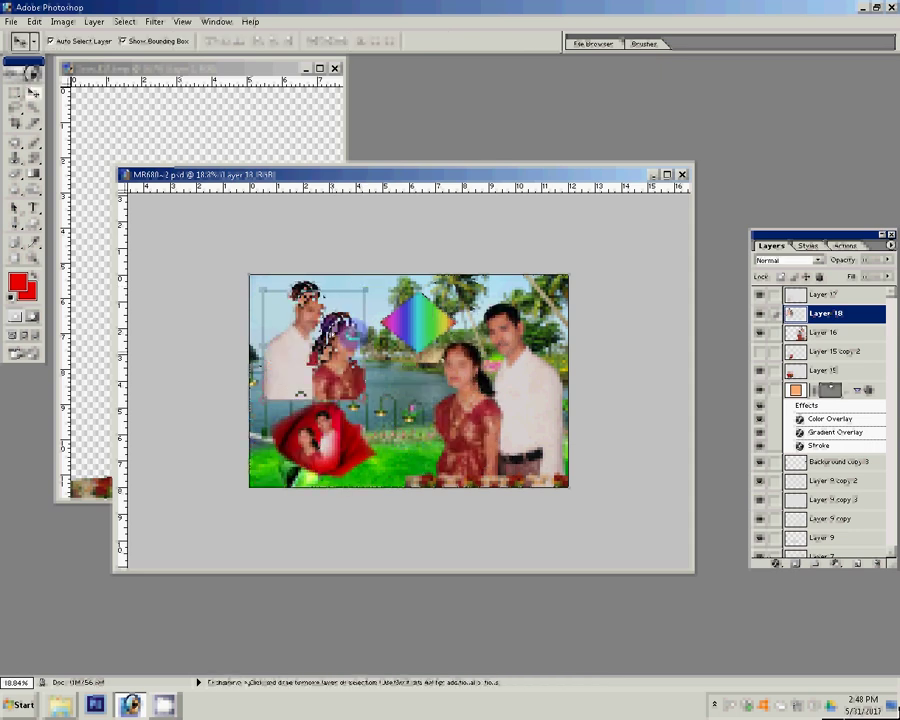
key("e")
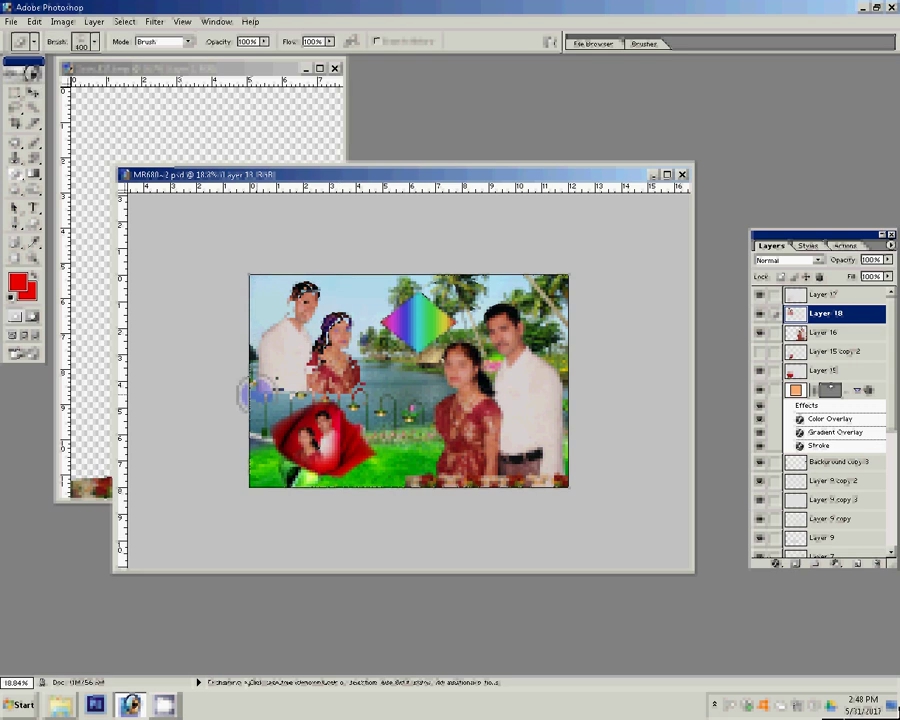
left_click(328, 378)
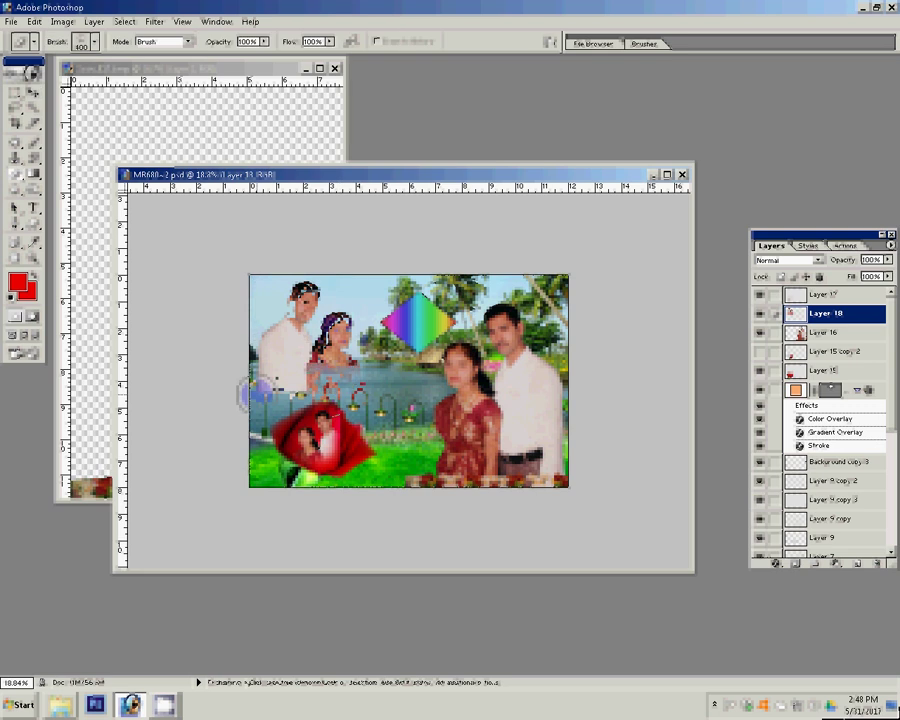
Shrink the upper-left couple copy to about 89% and zoom in on the composite.
key("v")
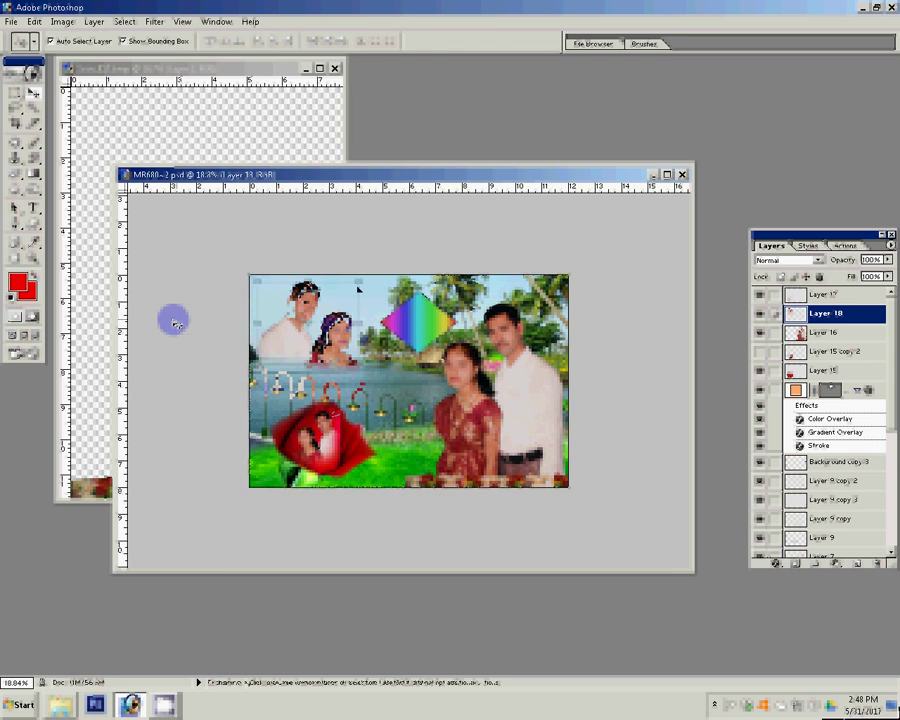
left_click_drag(362, 282, 372, 288)
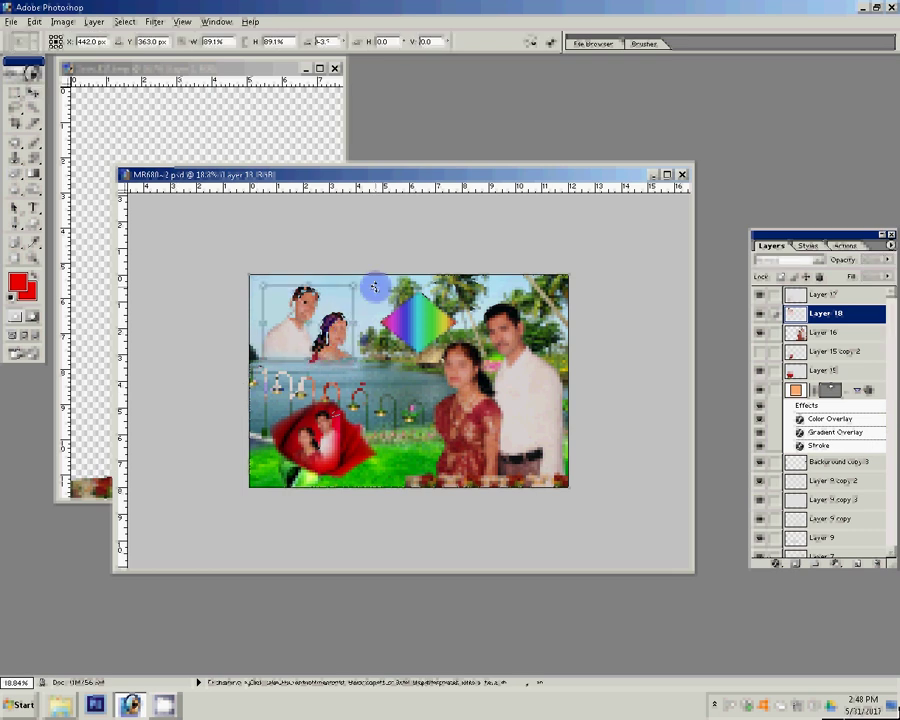
key("Return")
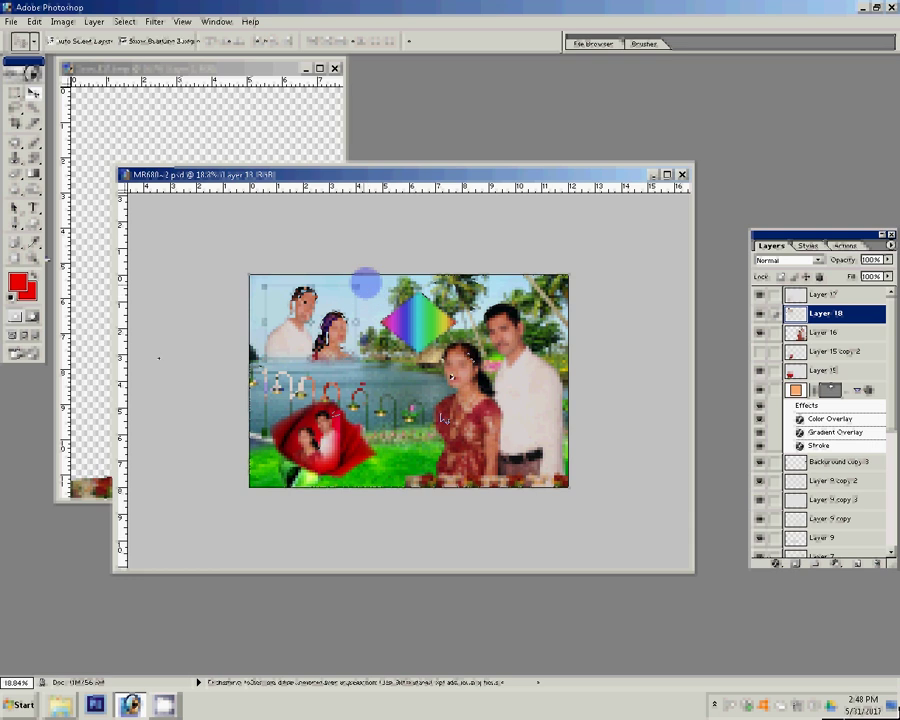
key("z")
left_click(421, 405)
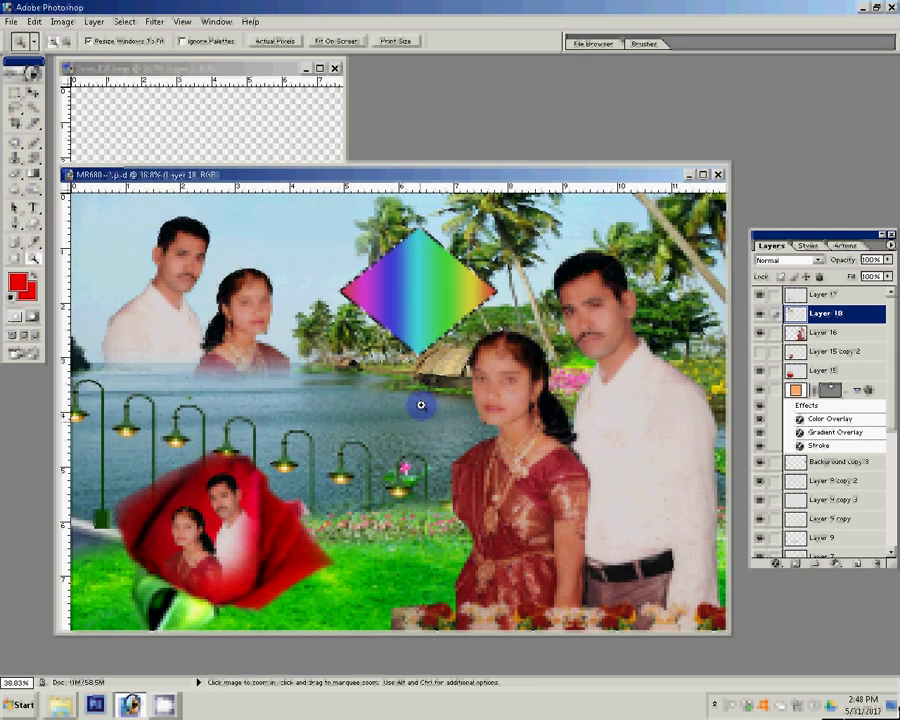
Move the rainbow diamond layer left and slightly down.
left_click(421, 405, "ctrl")
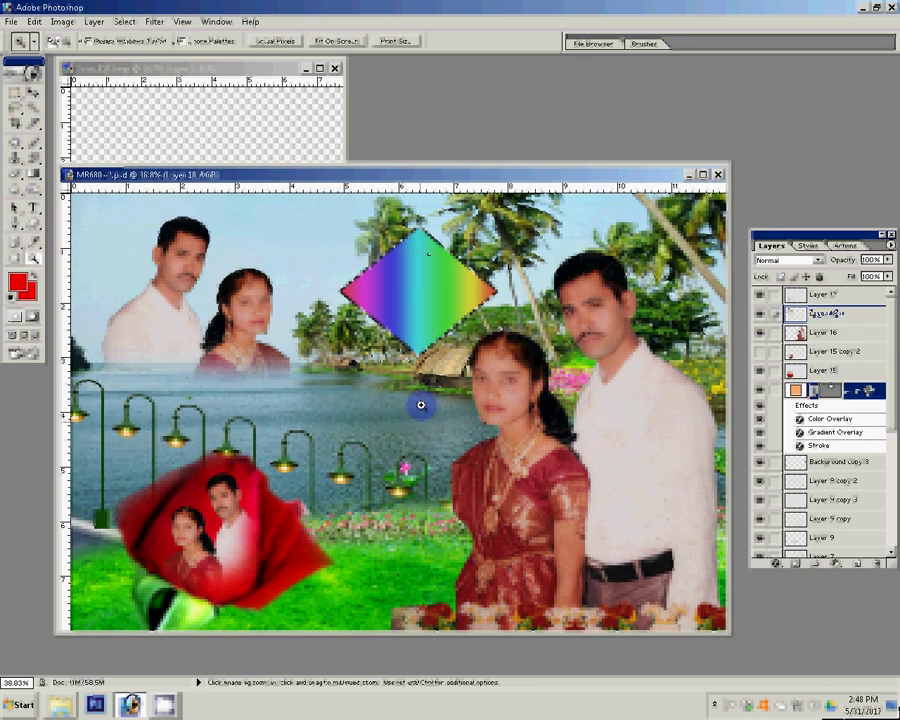
key("v")
left_click_drag(428, 290, 395, 297)
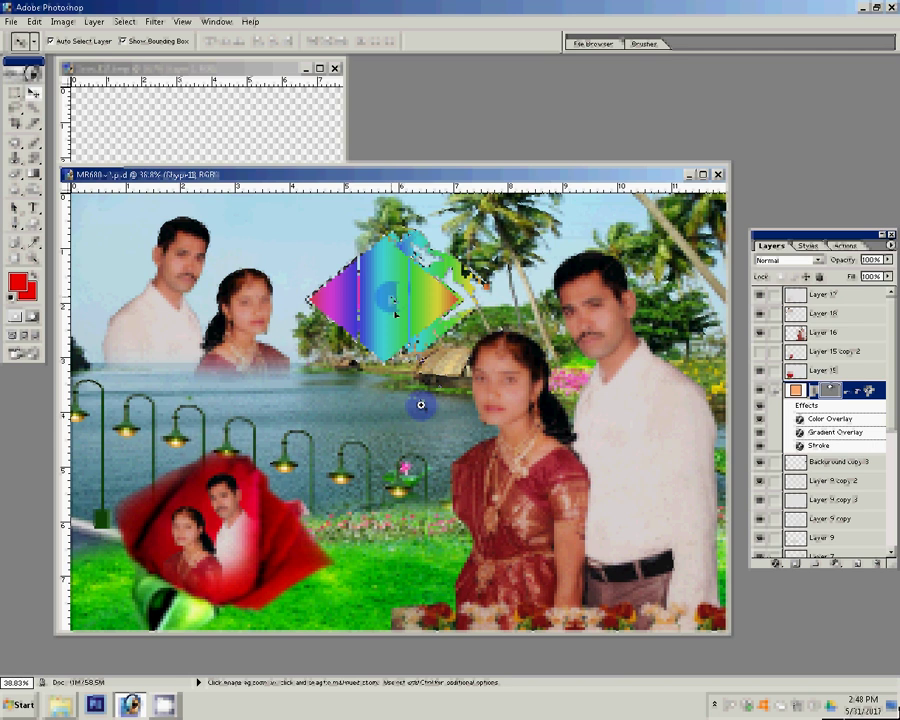
Paste a couple cut-out and scale it to fit inside the rainbow diamond.
key("ctrl+v")
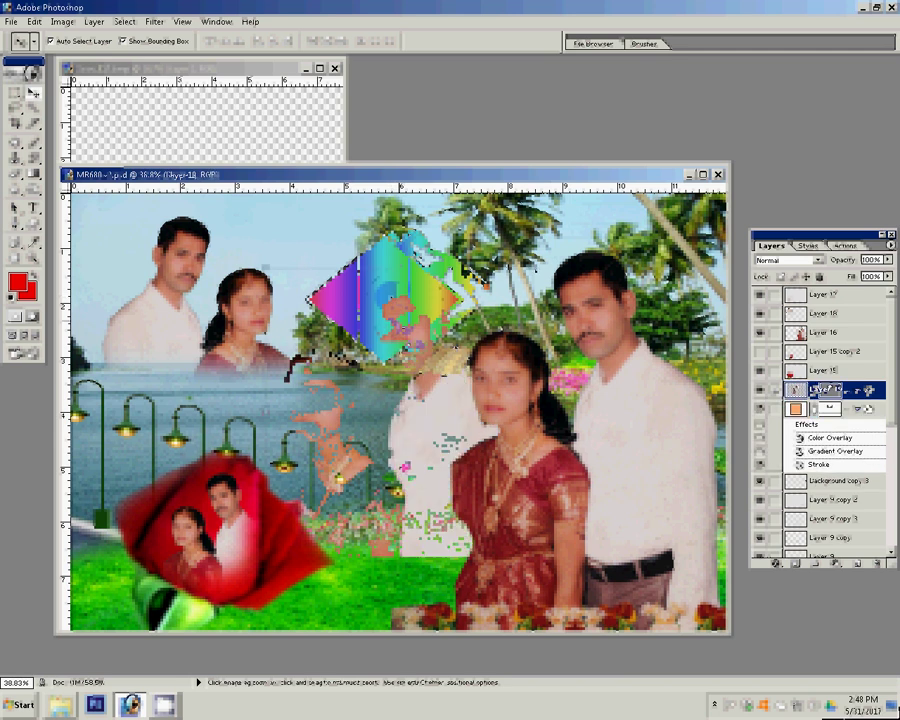
left_click_drag(290, 370, 325, 358)
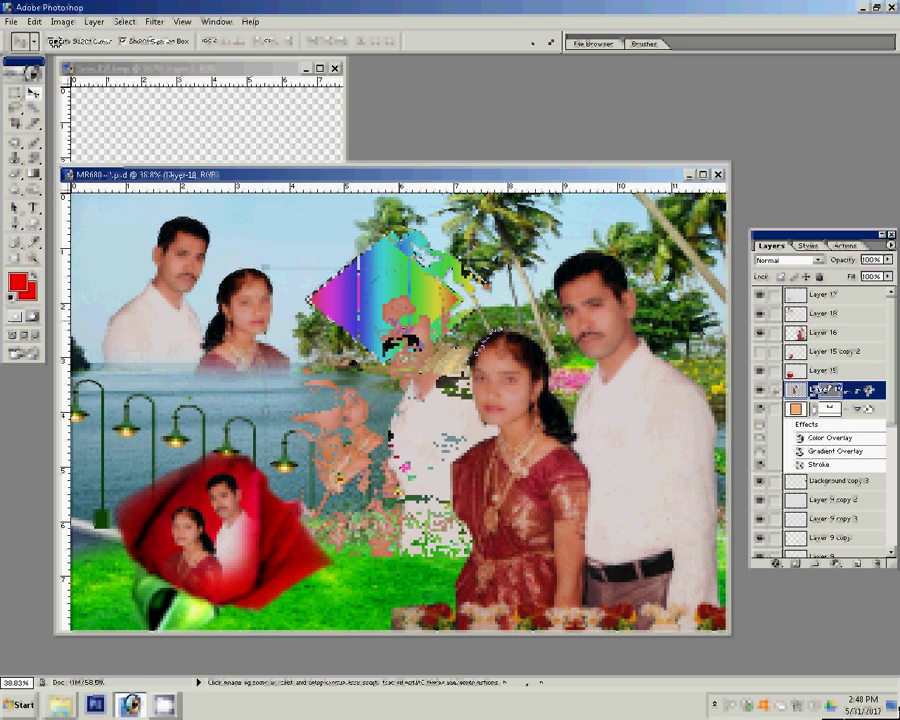
key("Down")
key("Down")
key("ctrl+t")
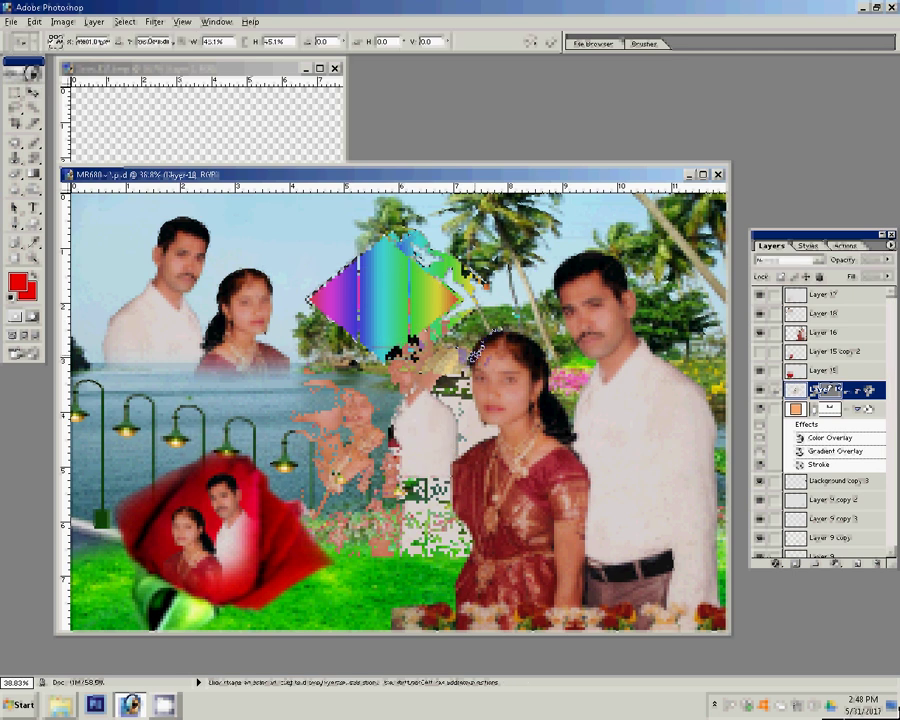
left_click_drag(440, 390, 435, 335)
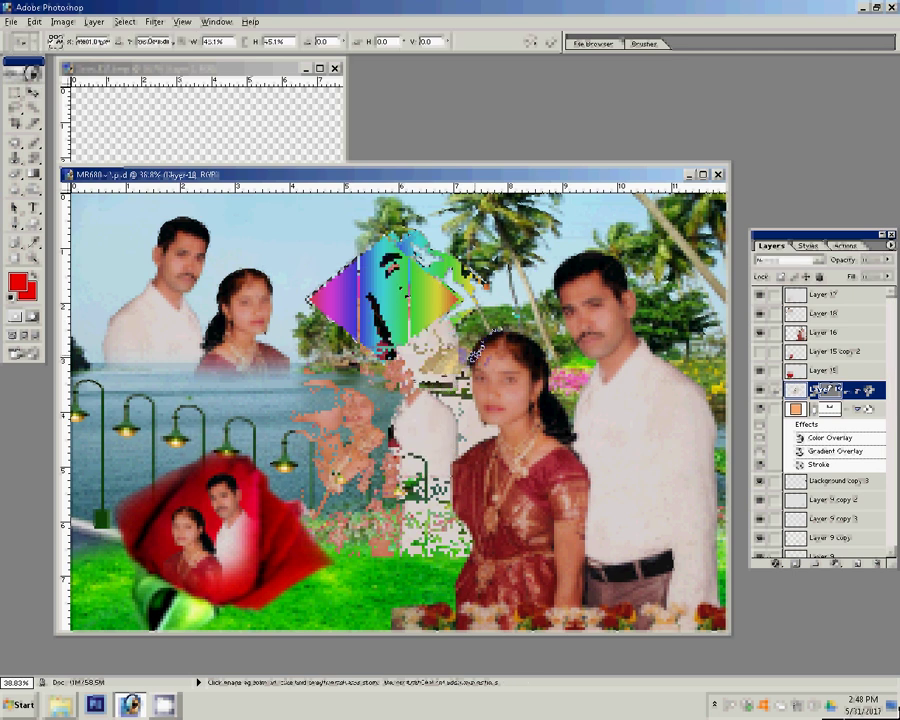
left_click_drag(395, 265, 385, 242)
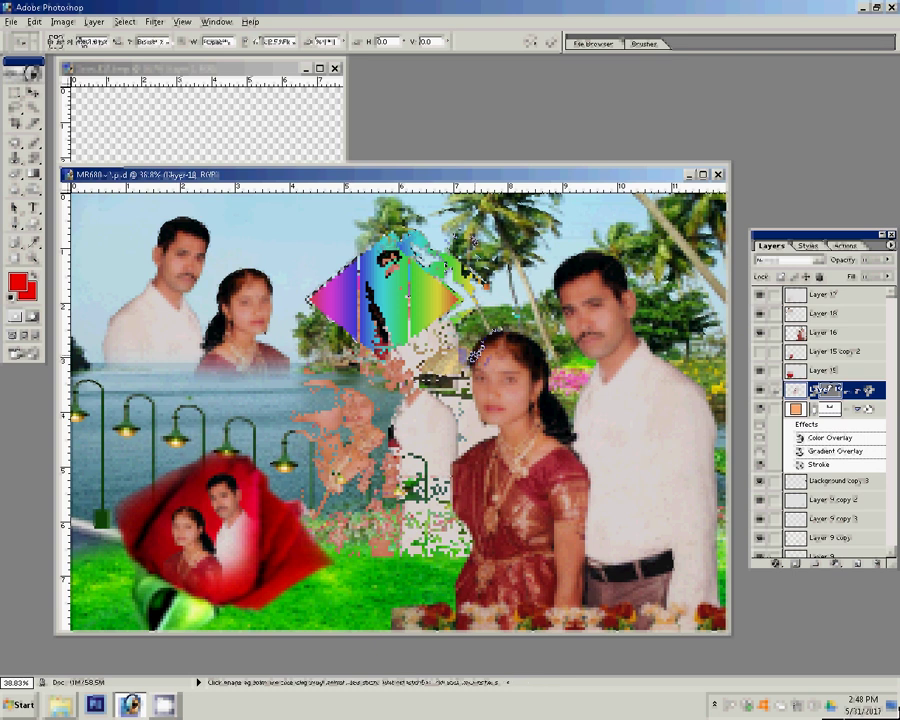
key("Return")
key("e")
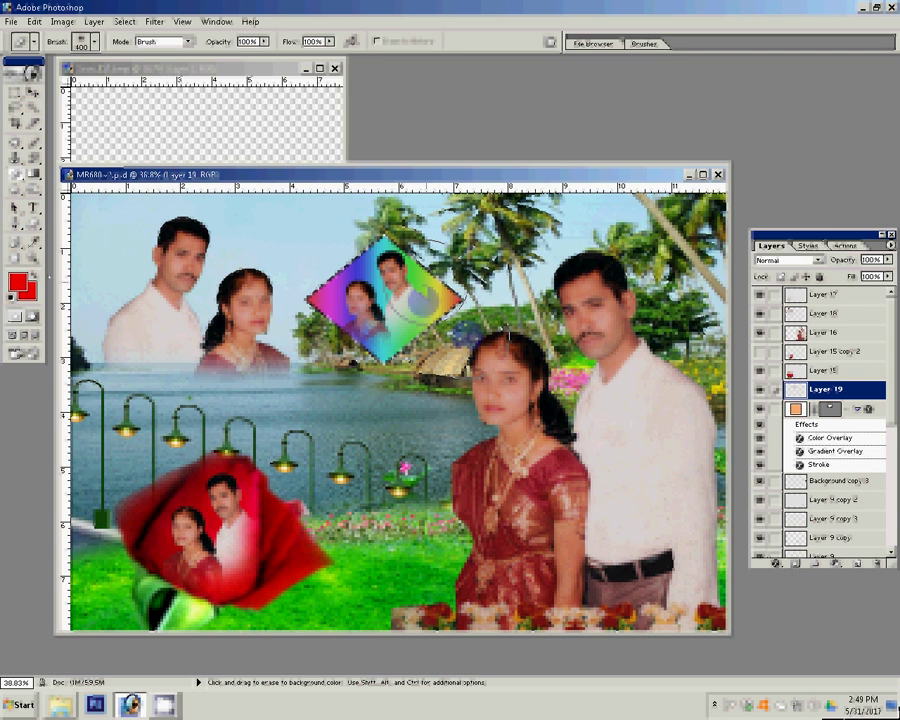
Merge Visible onto the Background and open Image Size, showing 12 × 8 inches at 200 ppi.
left_click(94, 21)
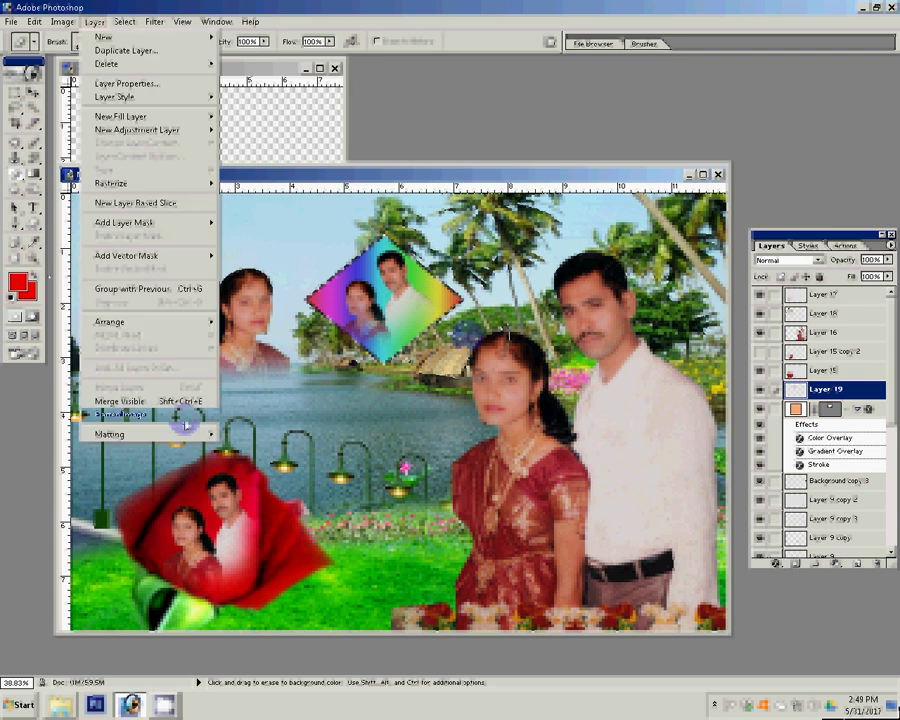
left_click(175, 400)
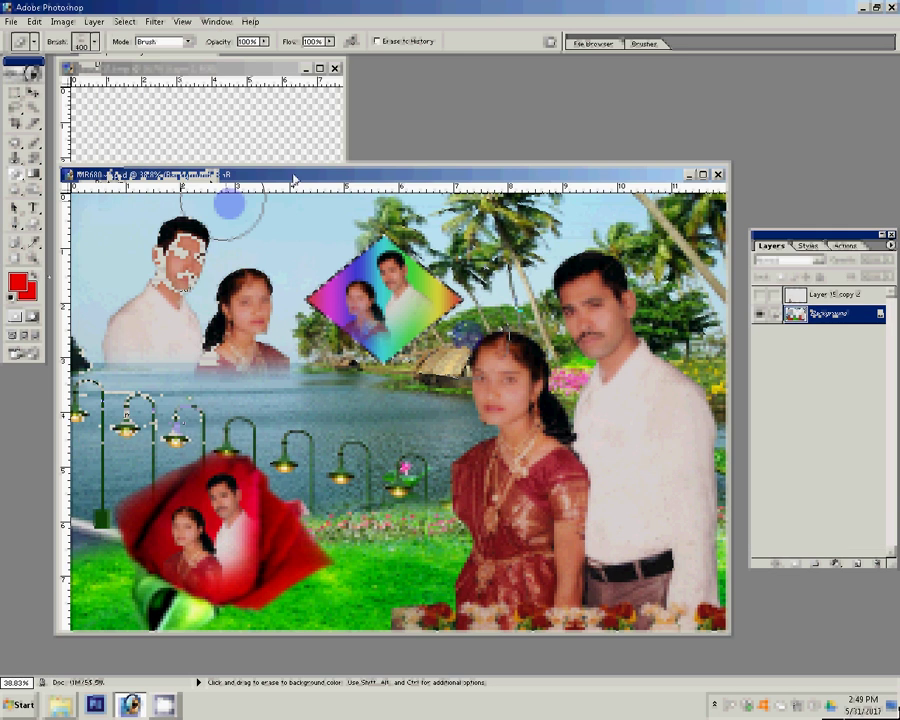
left_click(62, 21)
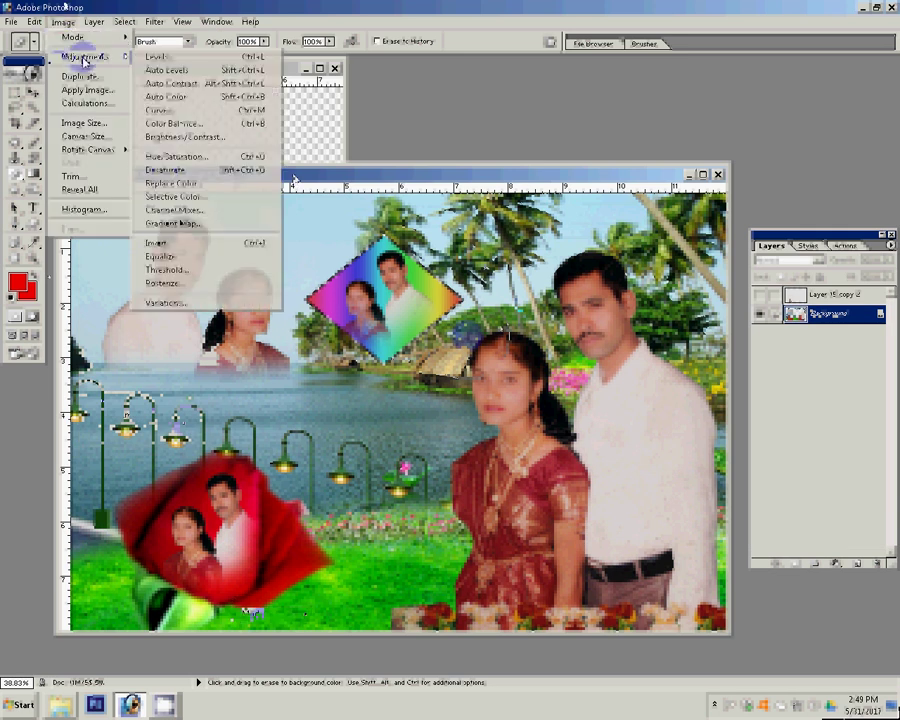
left_click(100, 123)
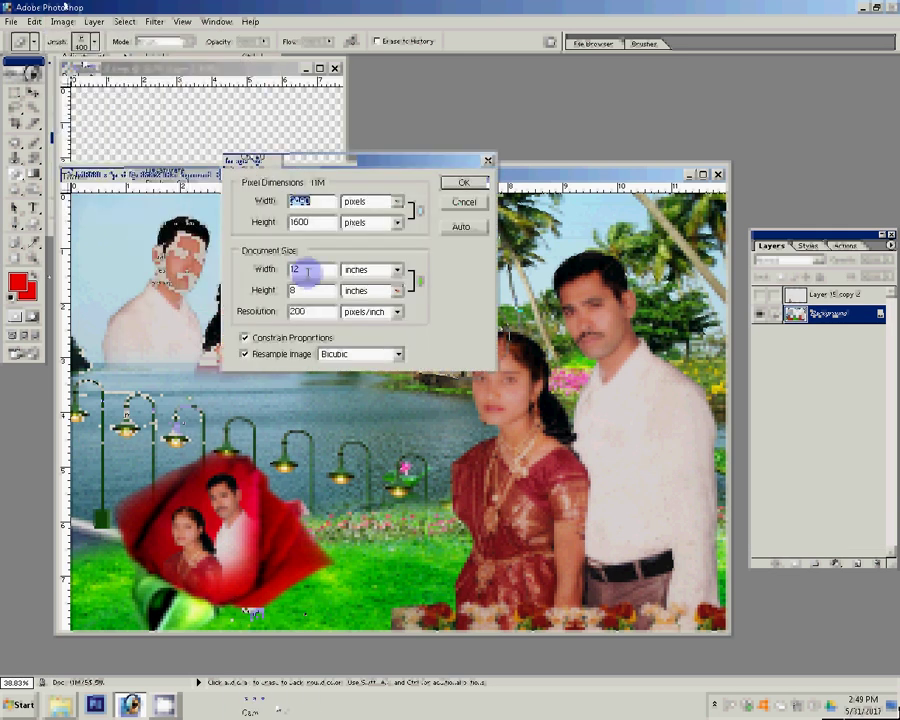
Set resolution to 300 ppi (3600 × 2400 px), fit the image on screen, and begin Save As.
type("300")
key("Return")
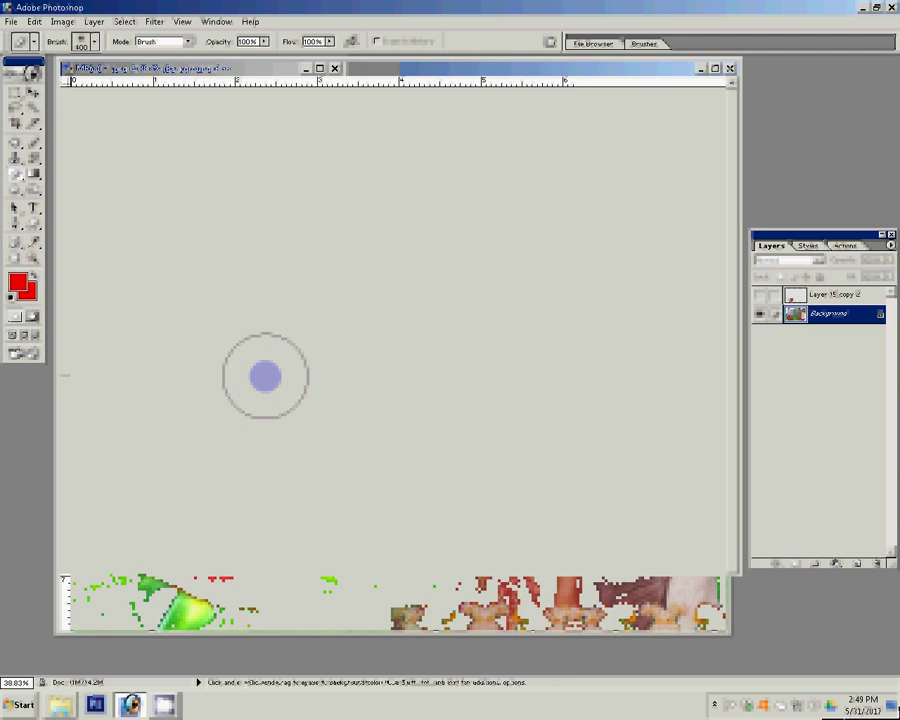
right_click(426, 384)
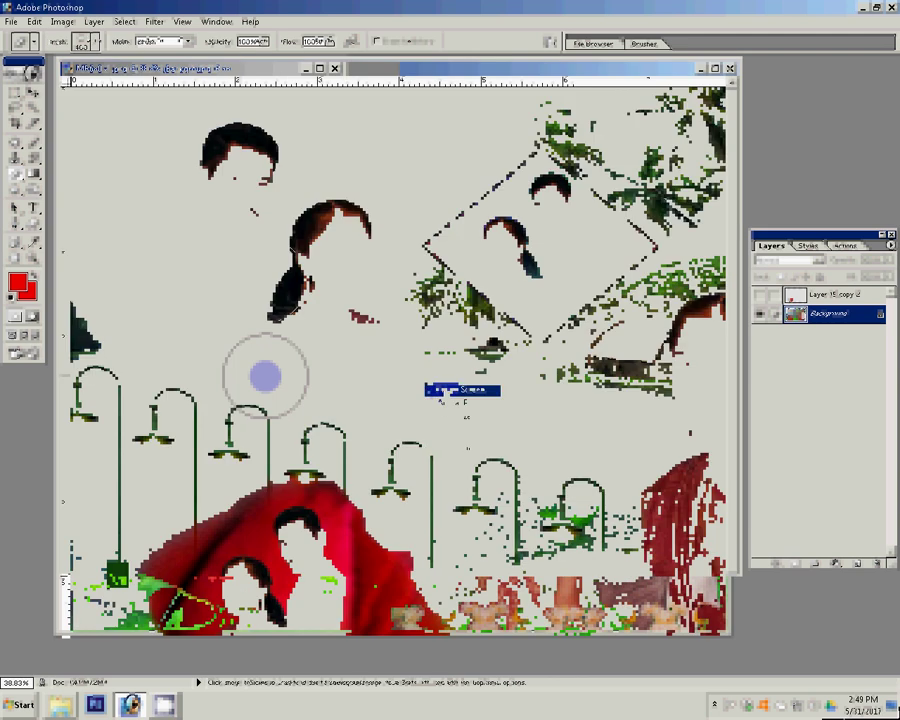
left_click(445, 390)
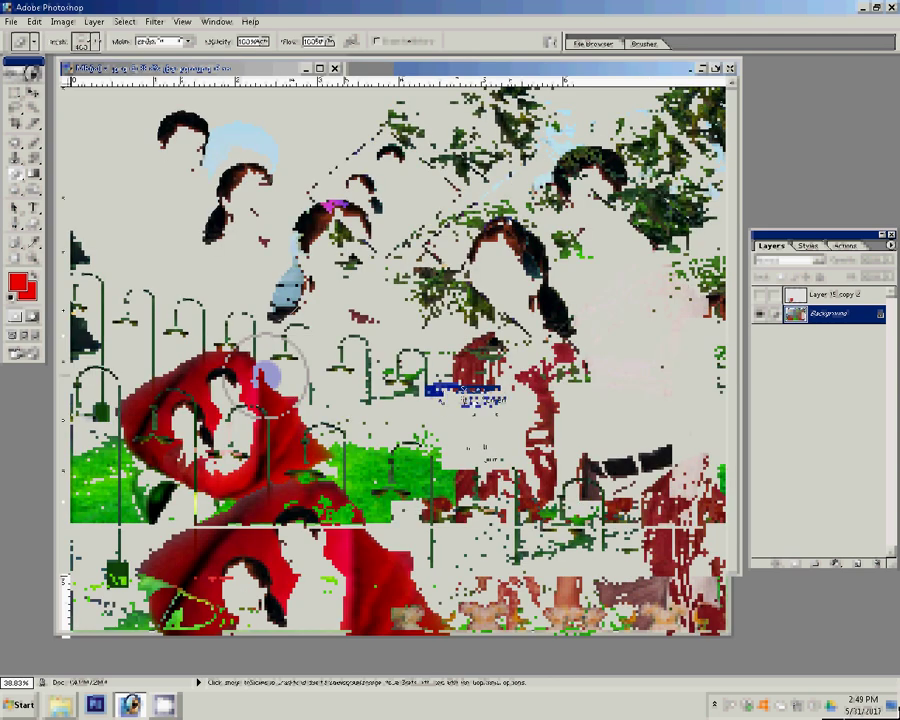
right_click(444, 392)
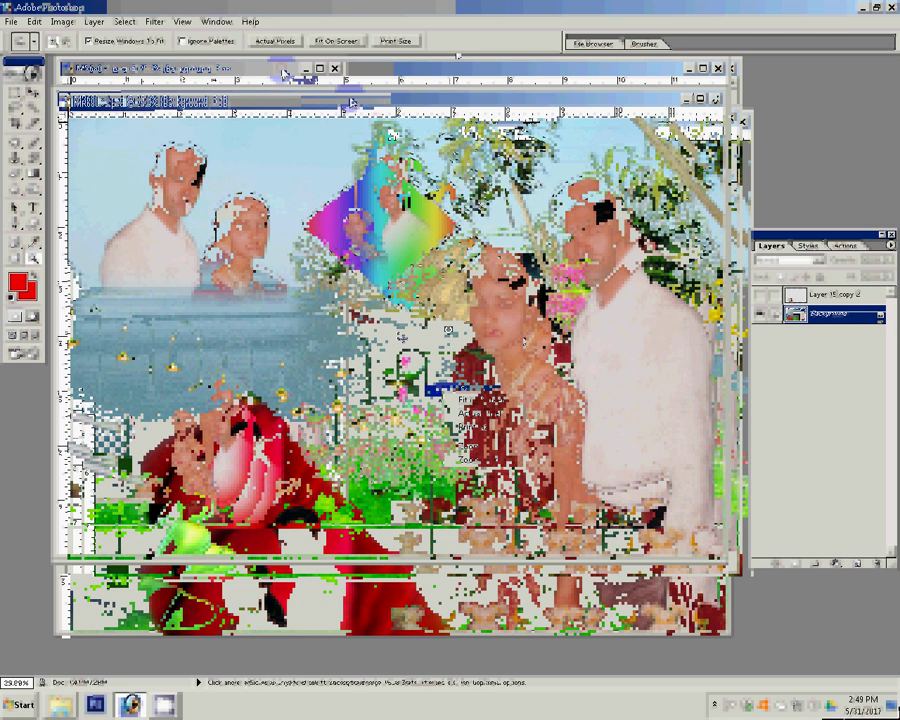
key("ctrl+shift+s")
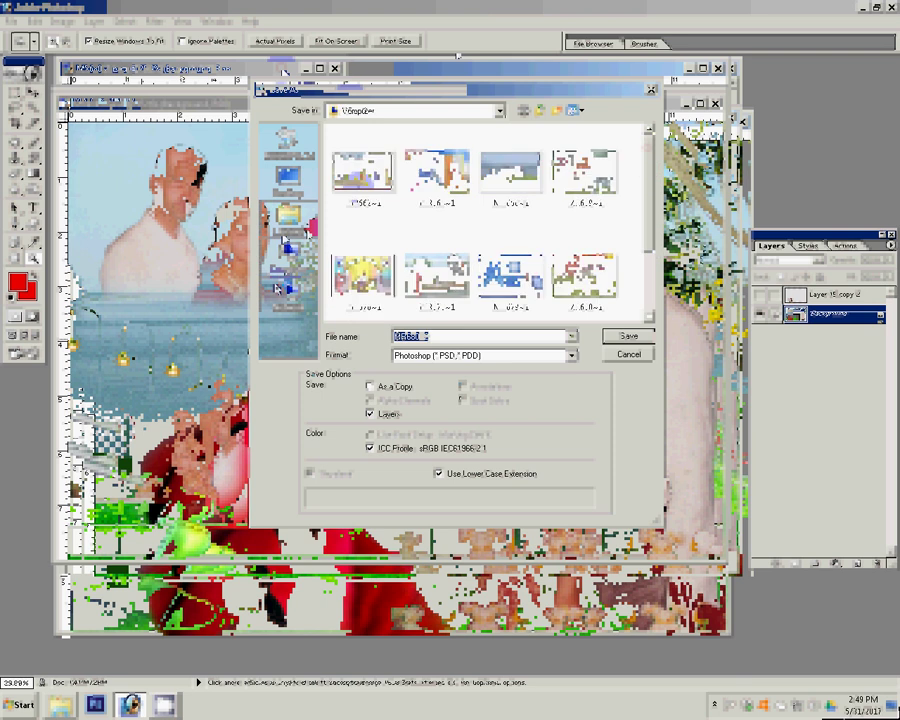
In Save As, browse through Local Disk (G:) down to the destination subfolder.
left_click(287, 250)
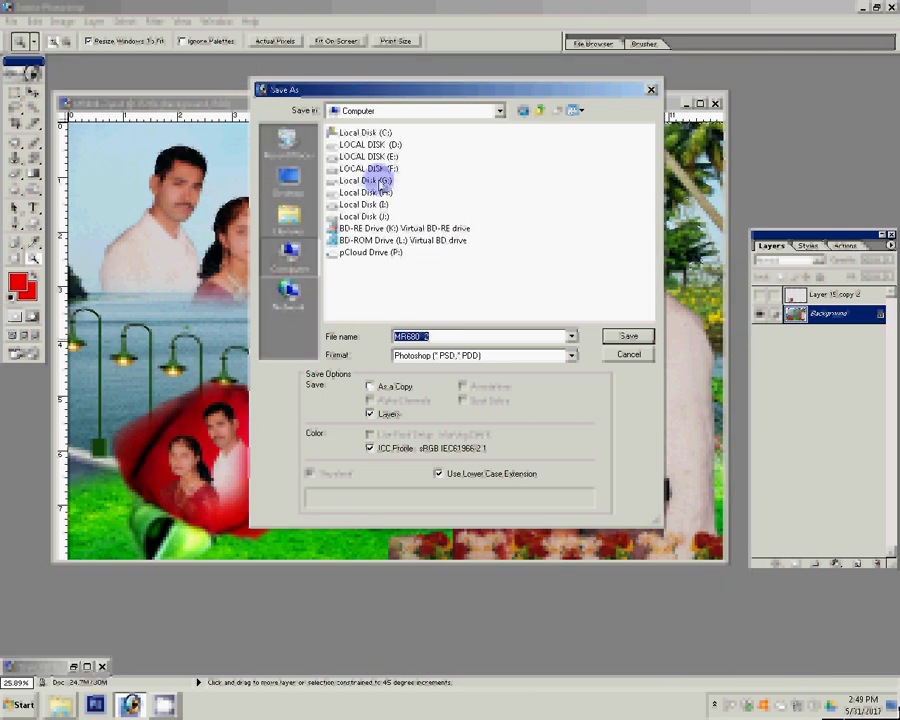
left_click(379, 181)
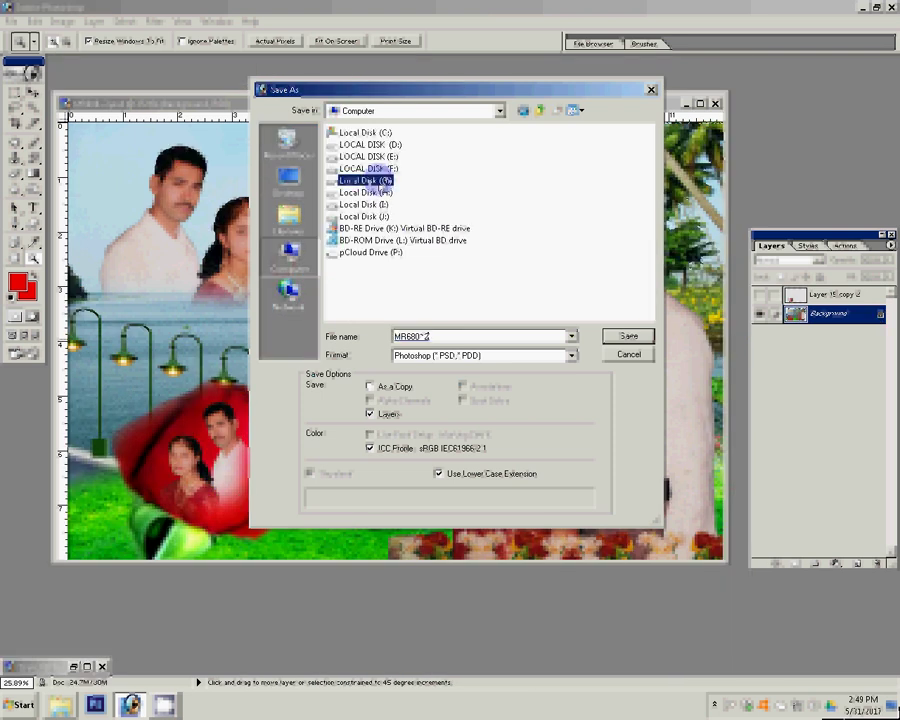
left_click(616, 335)
left_click(616, 335)
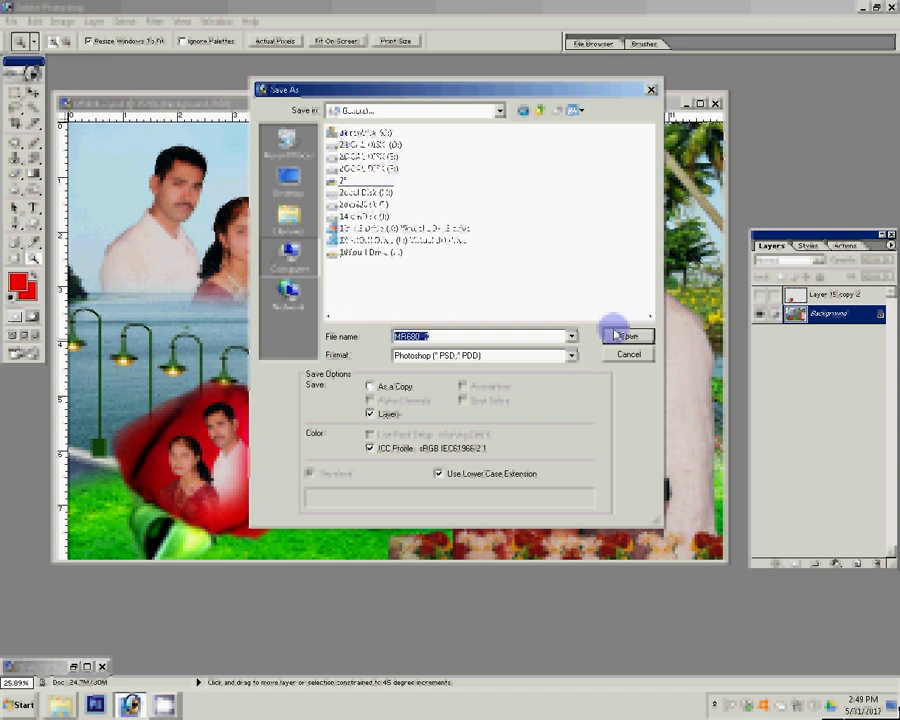
left_click(343, 143)
left_click(624, 338)
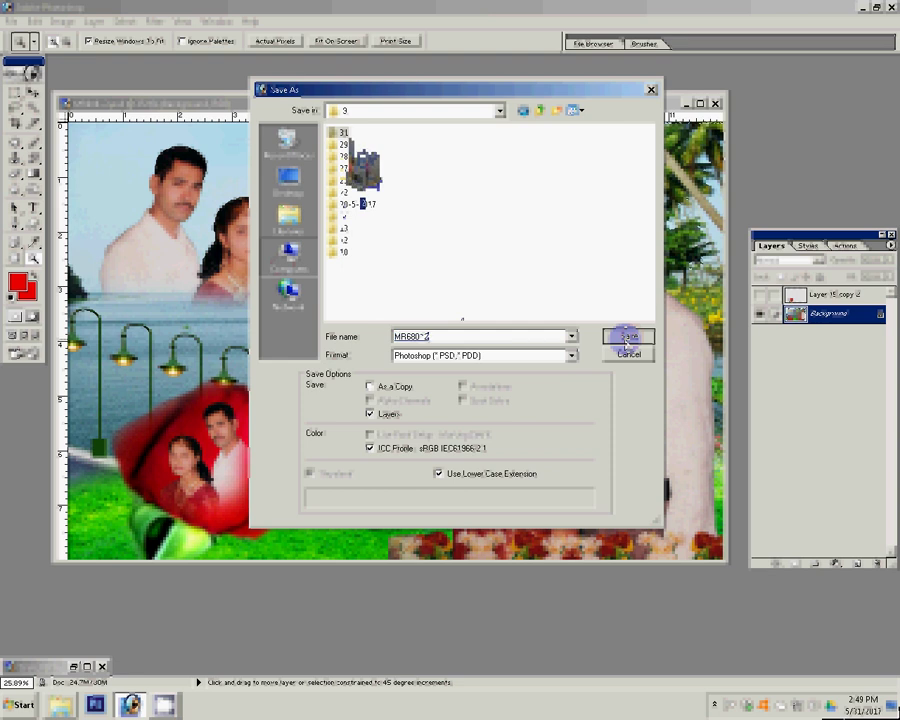
left_click(624, 337)
Save a JPEG copy named 9-4x6=4, then close the composite document.
key("j")
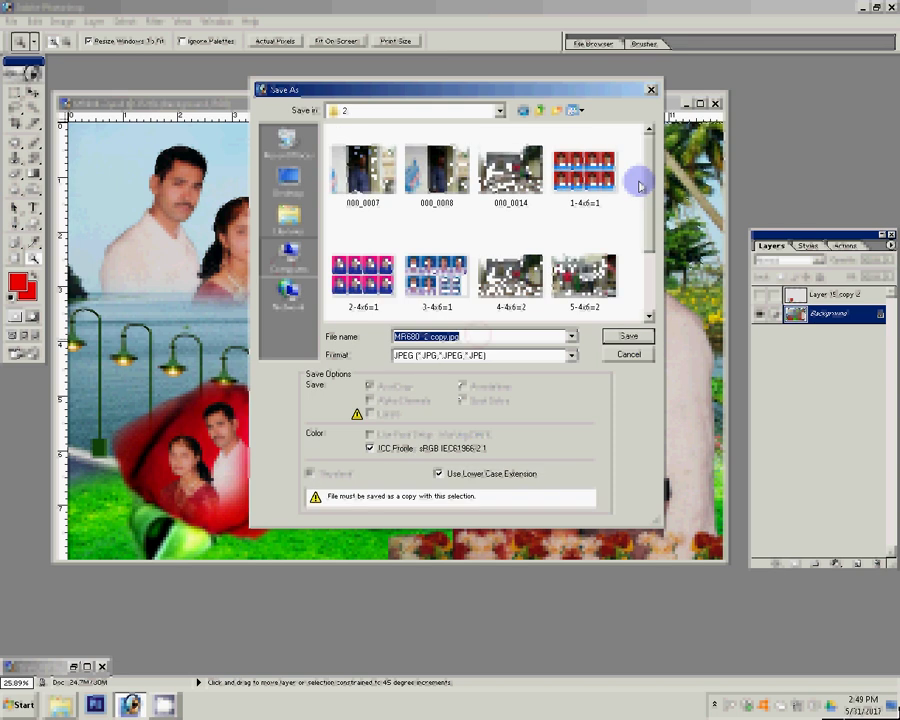
scroll(648, 265, "down", 3)
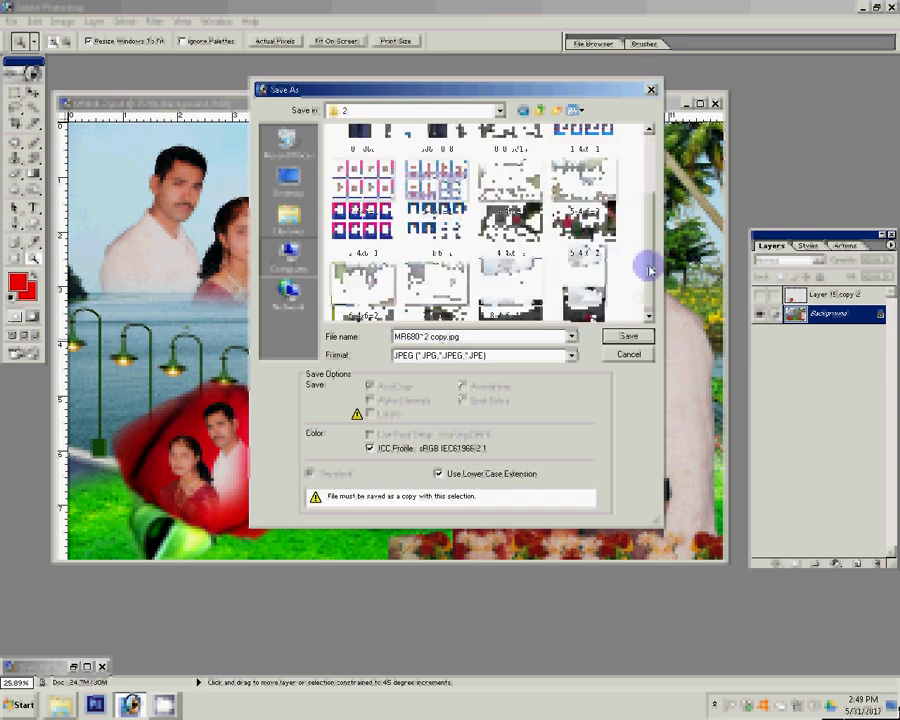
scroll(645, 255, "up", 1)
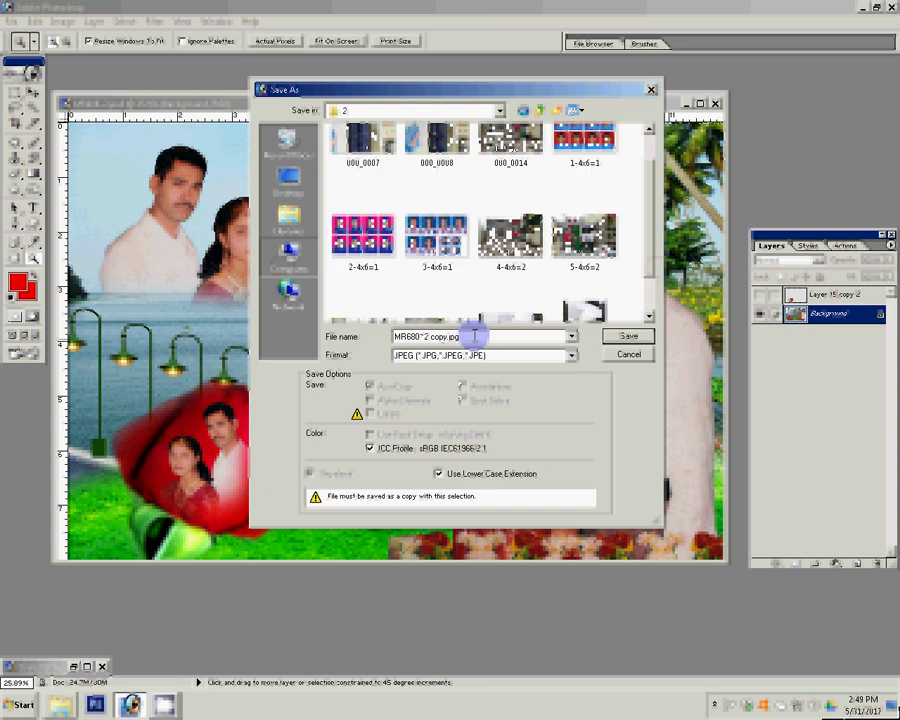
scroll(647, 287, "down", 2)
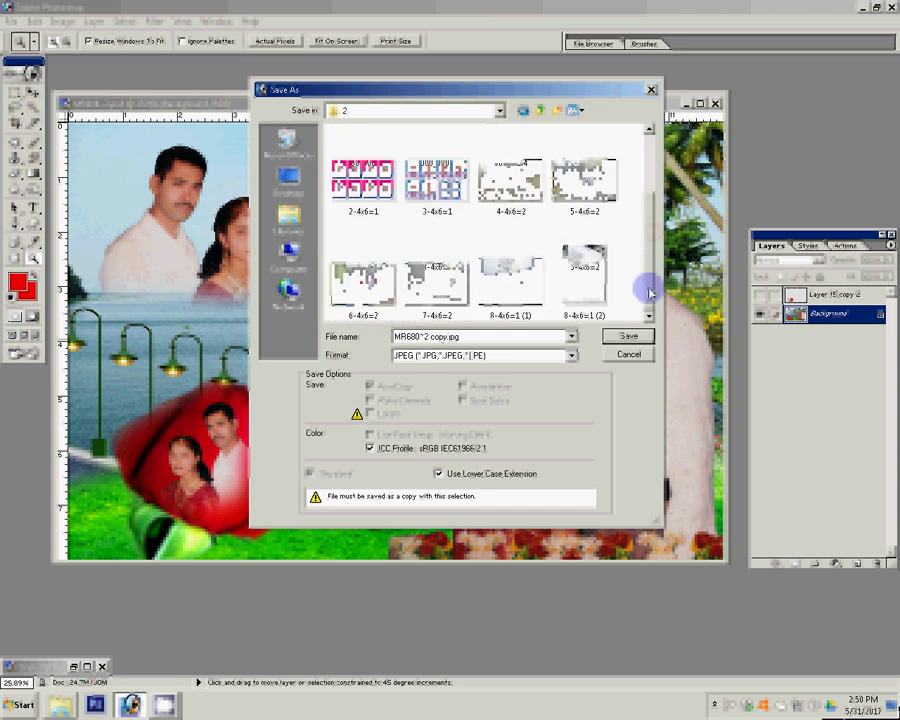
type("9-4")
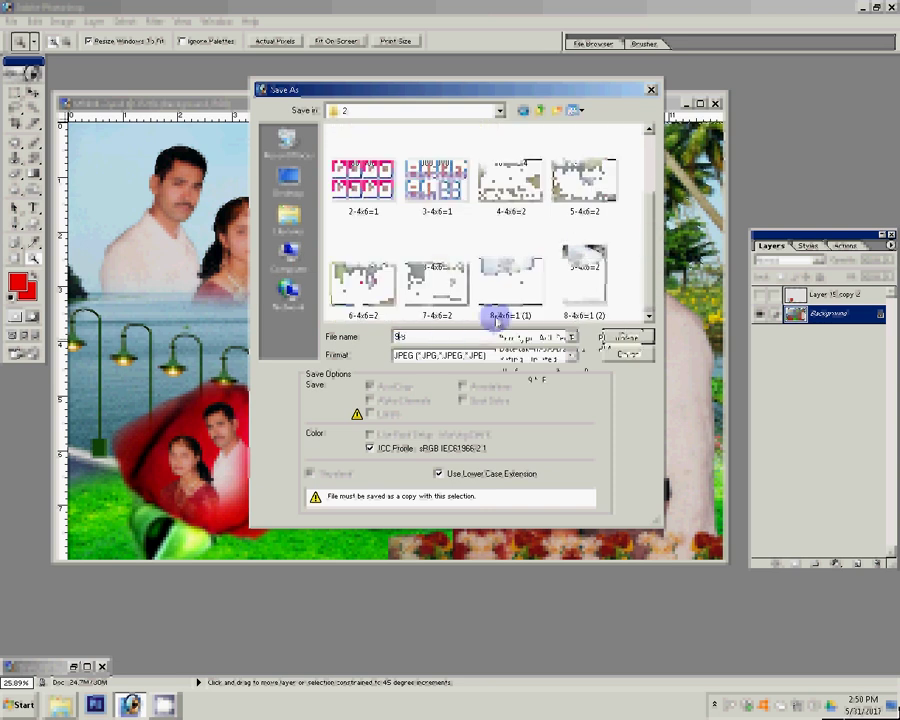
type("x6=4")
key("Escape")
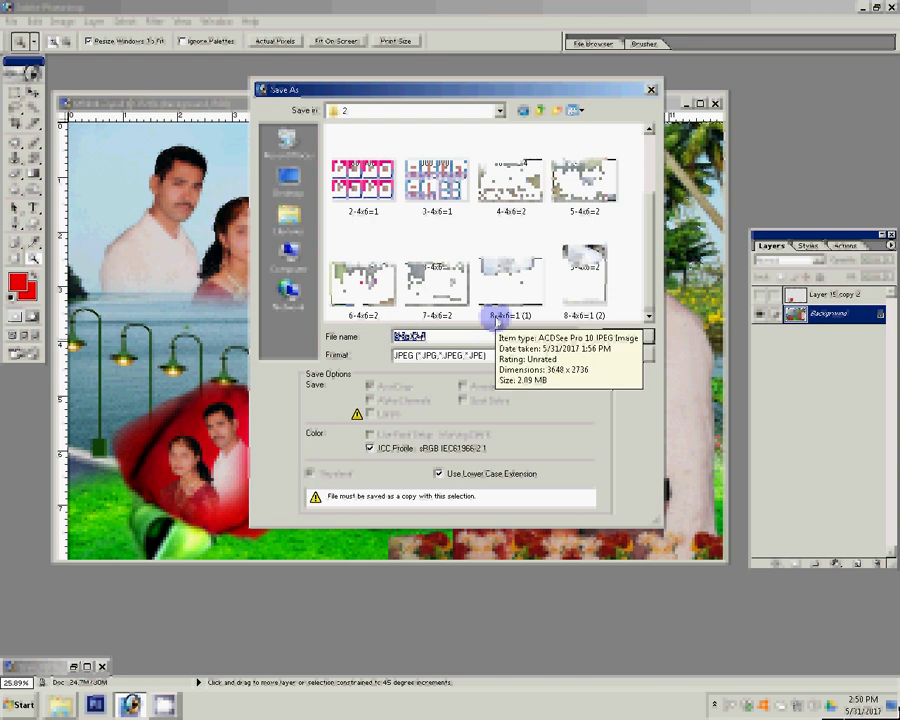
key("Return")
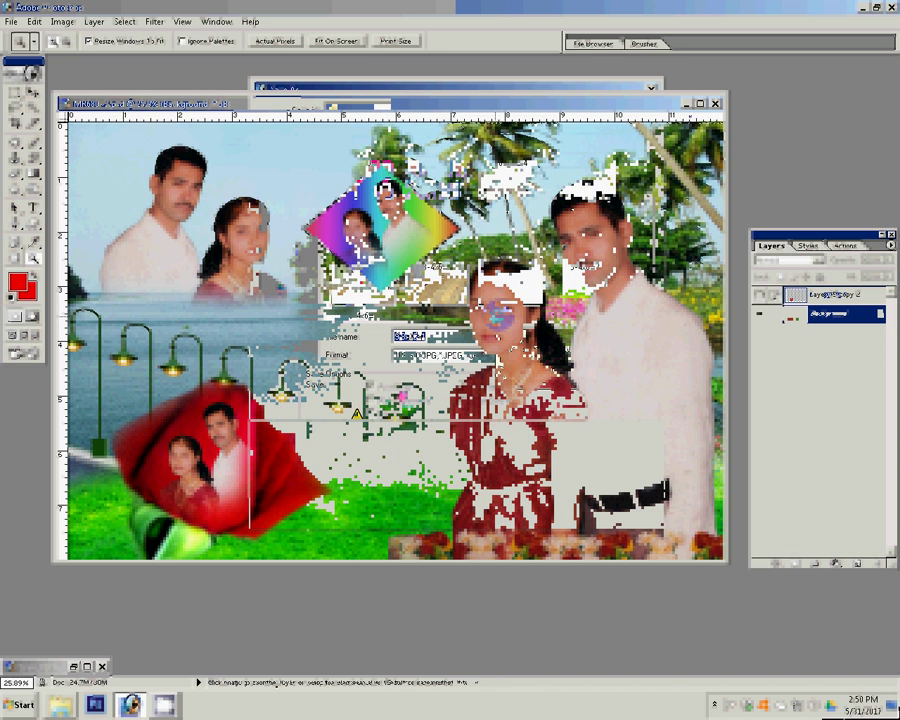
left_click(714, 103)
Rename file 9-8x12=1 to '9-8x12=1 LMN' in the Open browser, then bring up the Start menu.
key("ctrl+o")
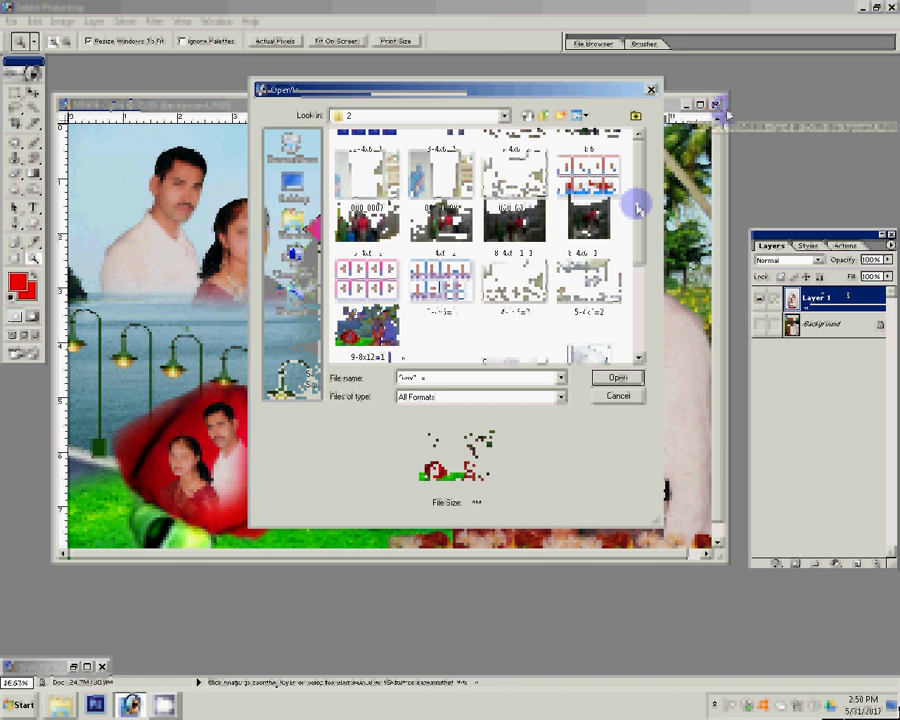
left_click(398, 358)
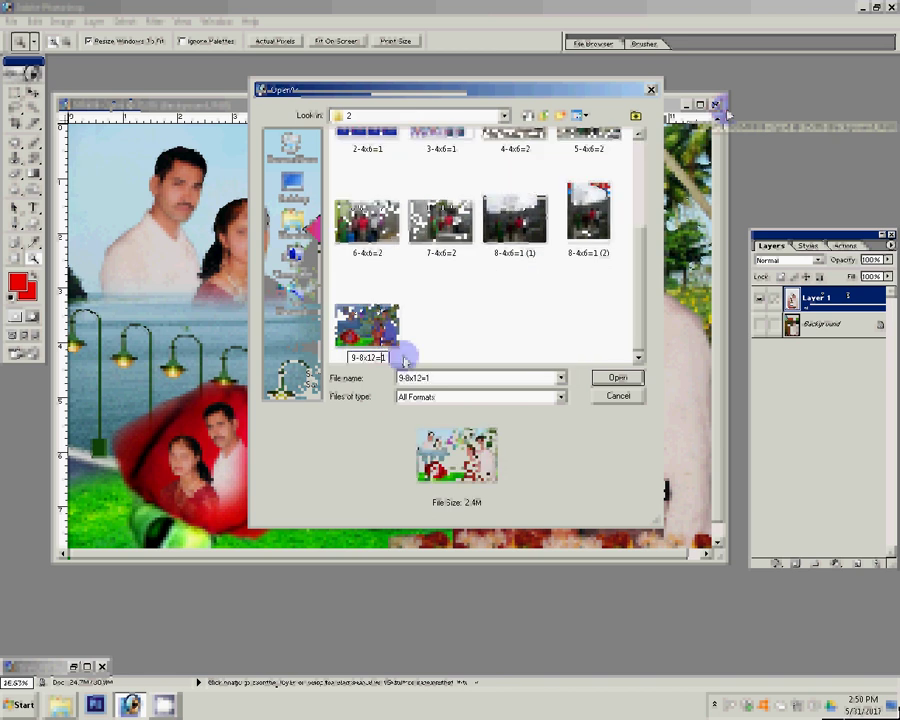
type("LMN")
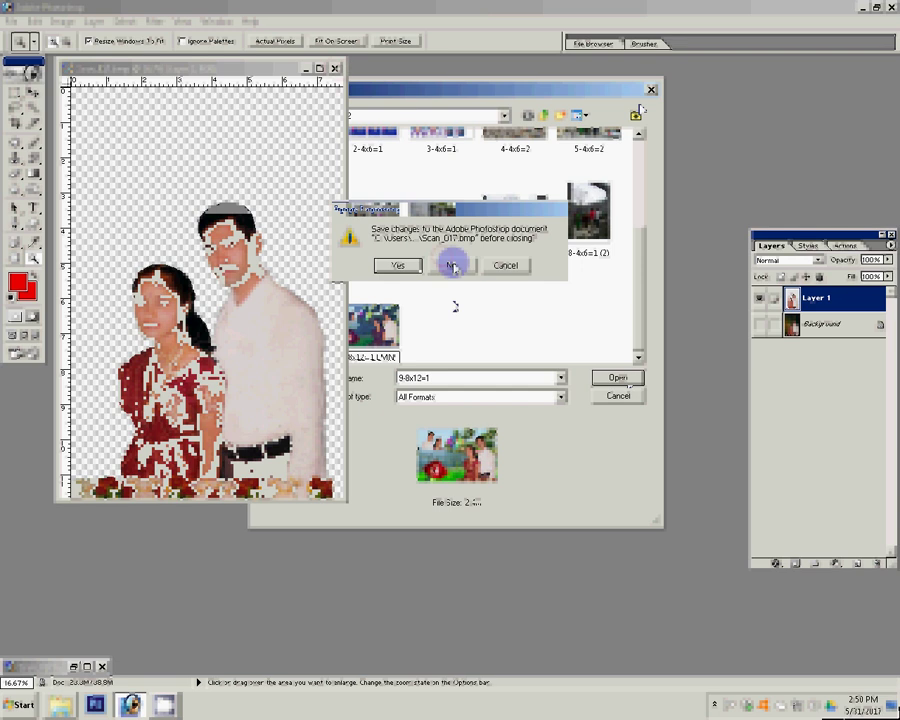
key("super")
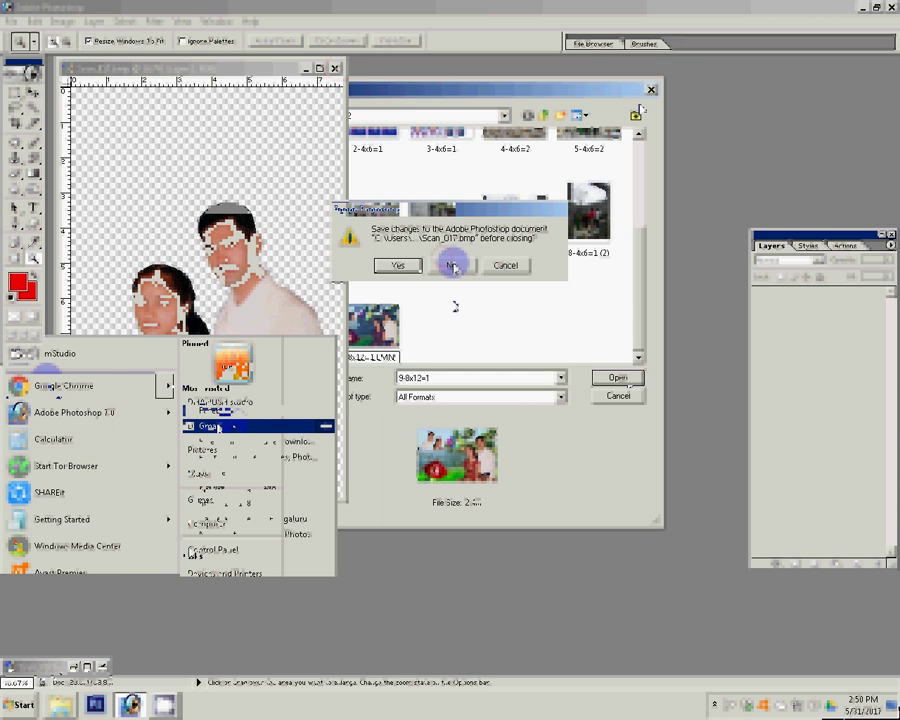
Open the 5-30-2017 photo folder on LOCAL DISK (F:) through Computer.
left_click(254, 525)
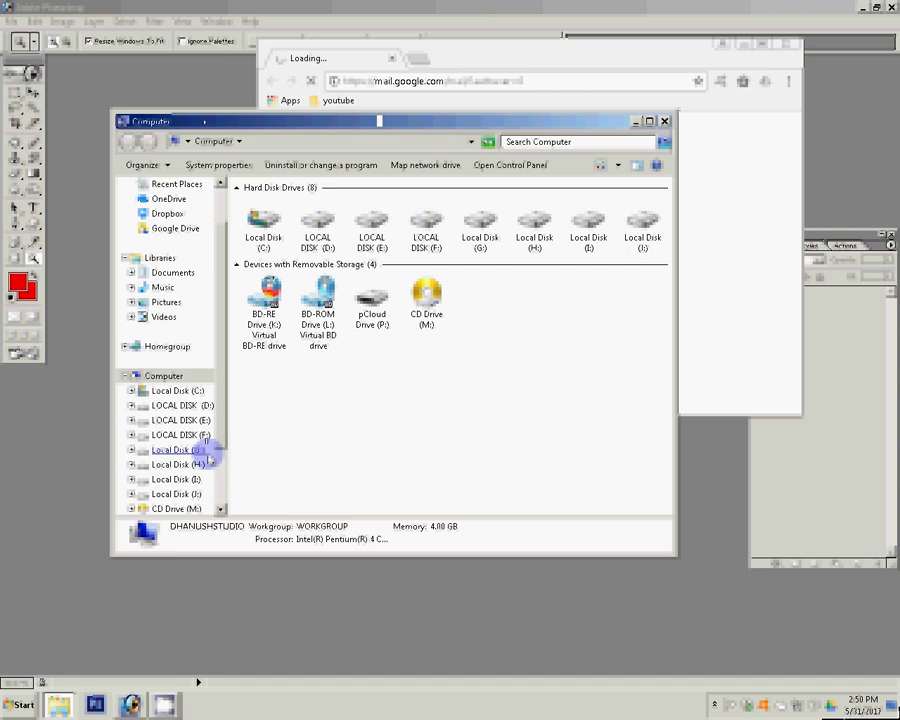
left_click(180, 435)
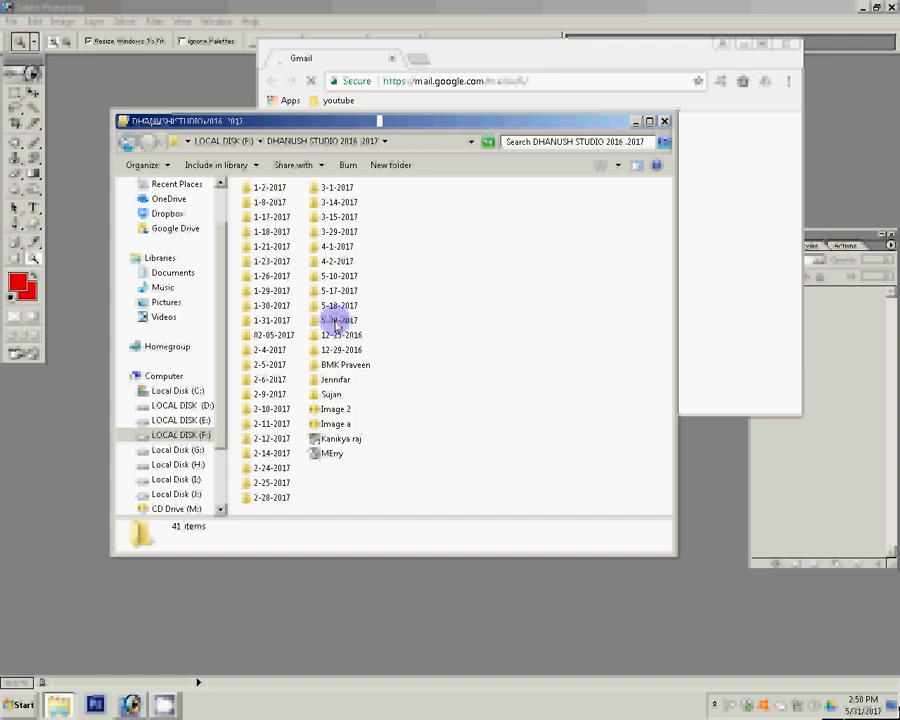
double_click(336, 321)
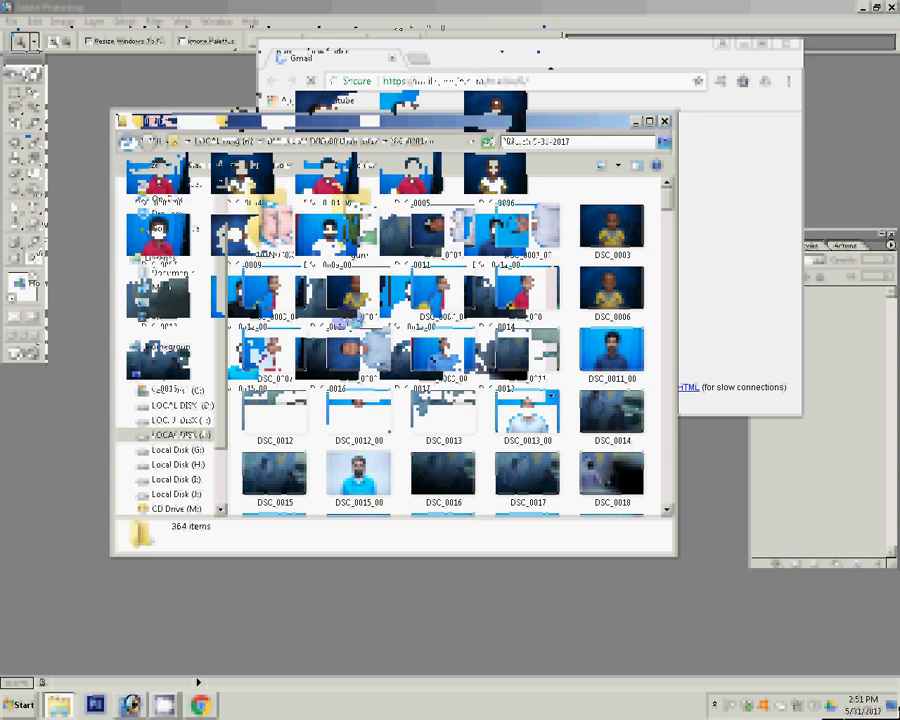
left_click(851, 45)
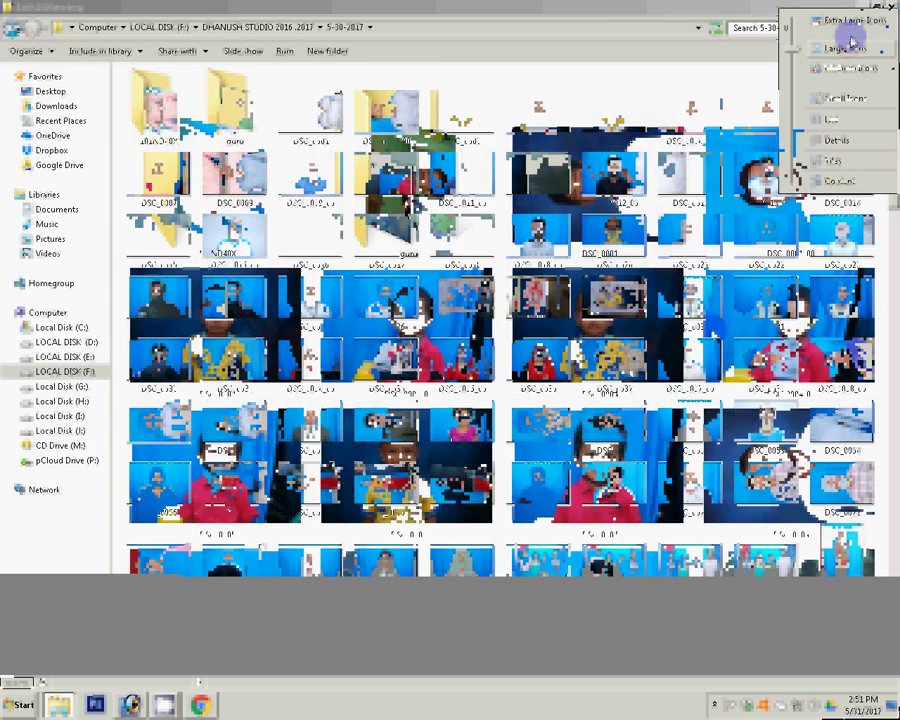
Switch the photos to large thumbnails and scroll down toward the later shots.
left_click(850, 22)
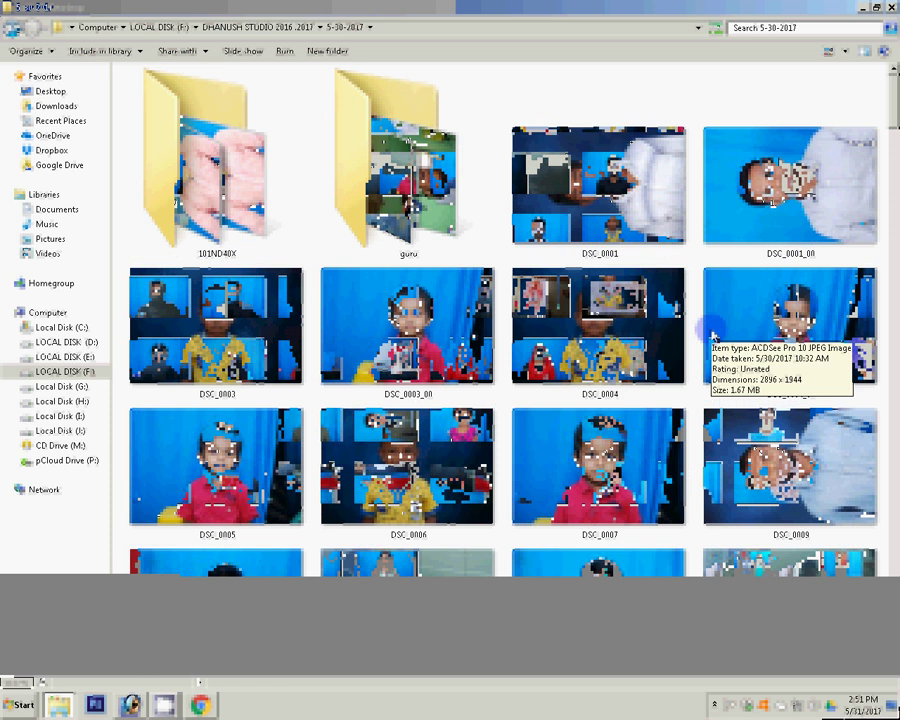
scroll(712, 338, "down", 1)
scroll(712, 338, "down", 3)
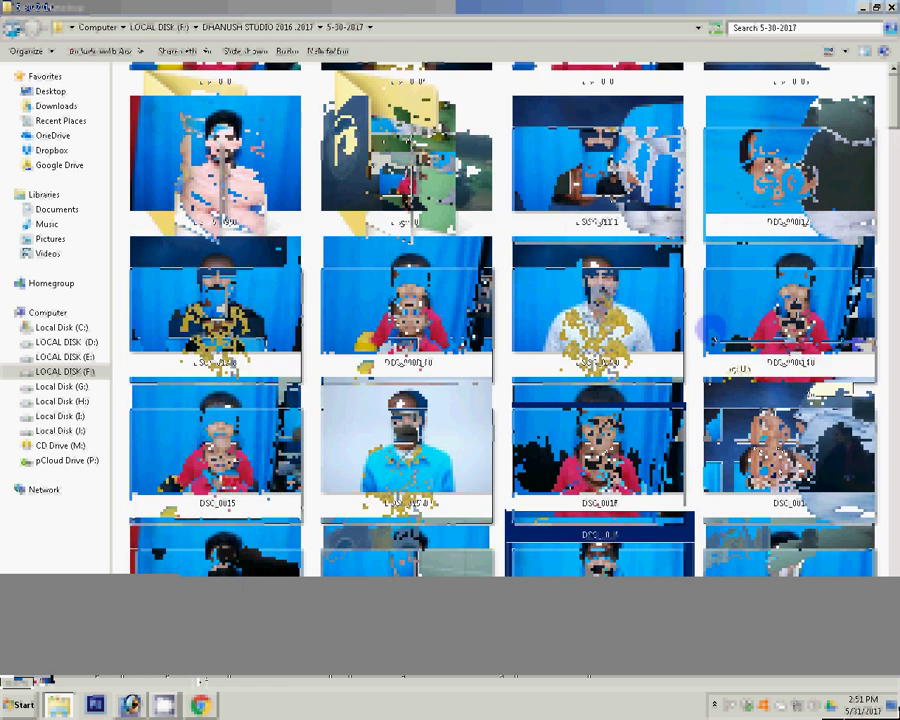
scroll(712, 325, "down", 3)
scroll(712, 325, "down", 3)
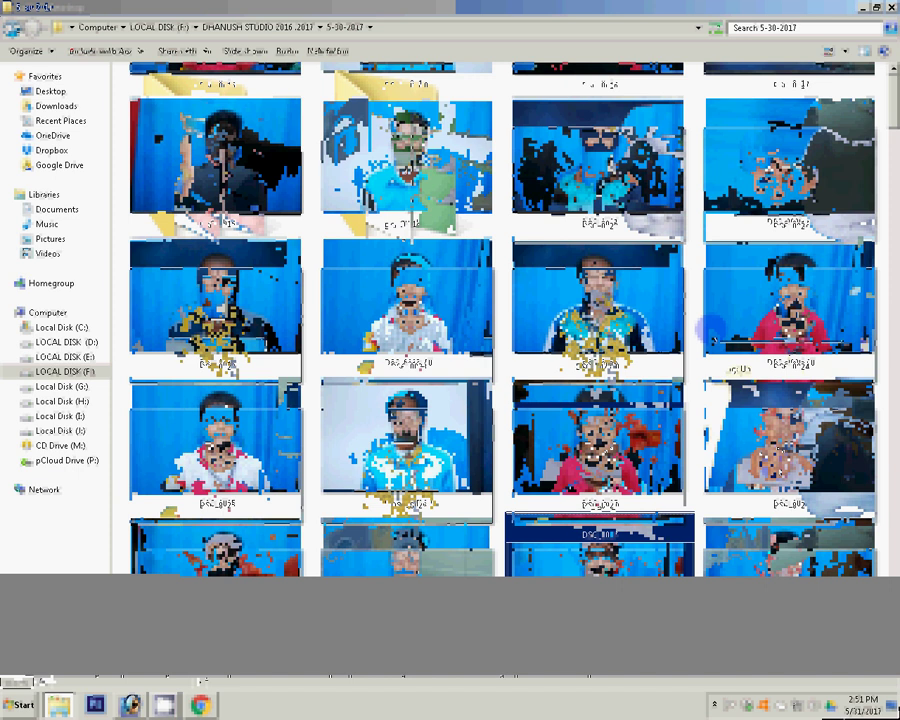
scroll(712, 325, "down", 3)
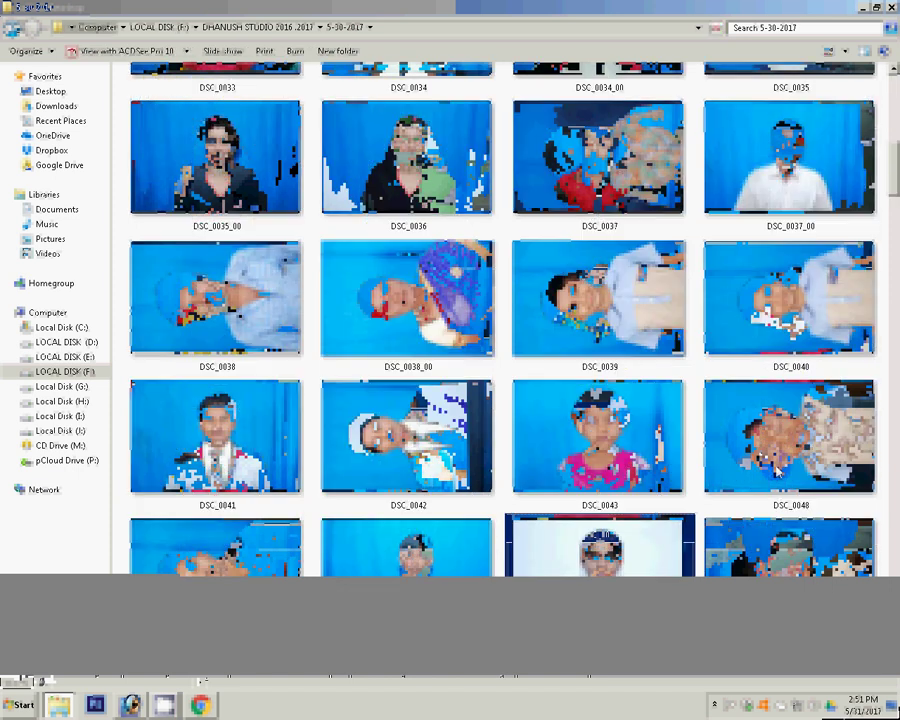
scroll(778, 470, "down", 5)
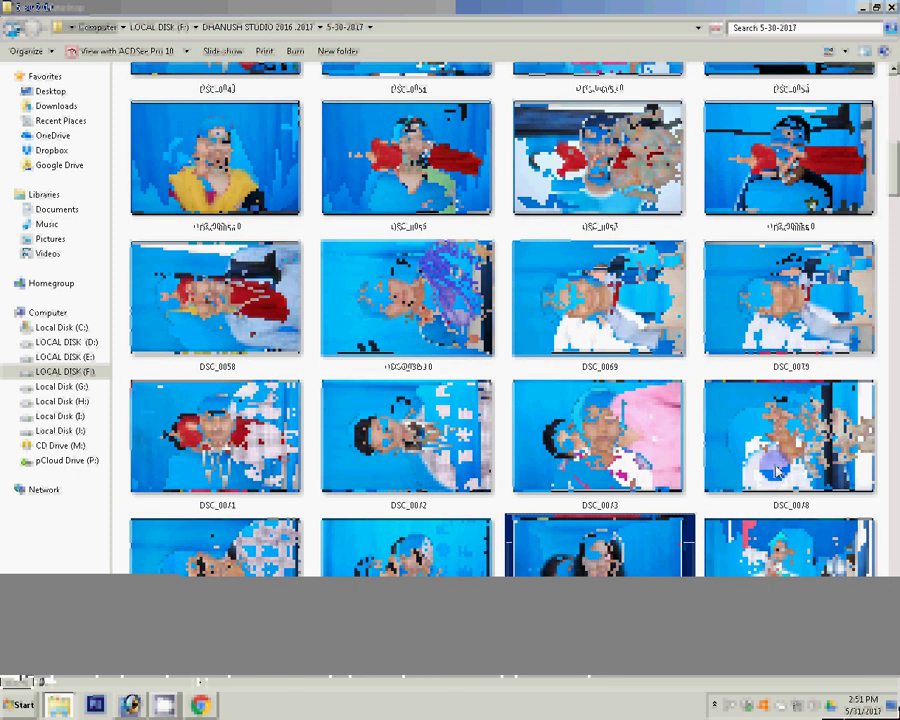
scroll(778, 470, "down", 3)
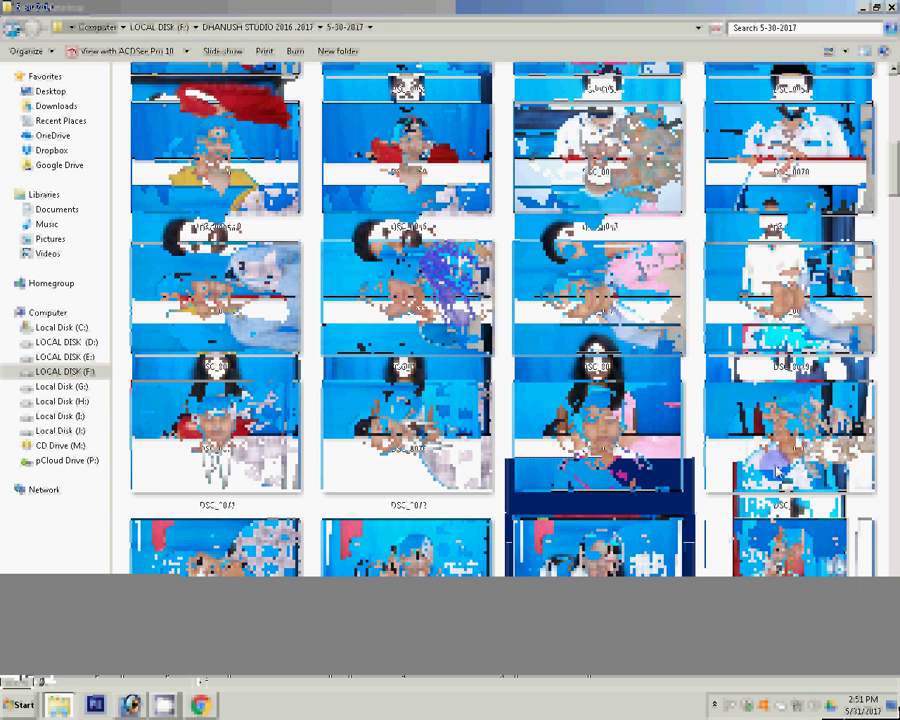
scroll(778, 470, "down", 3)
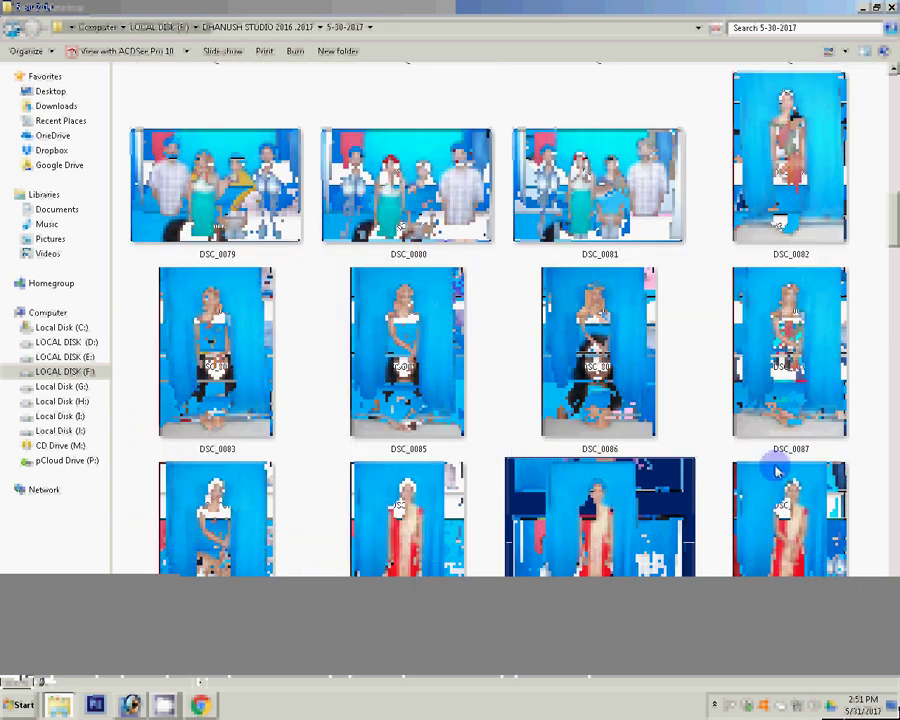
scroll(778, 470, "down", 3)
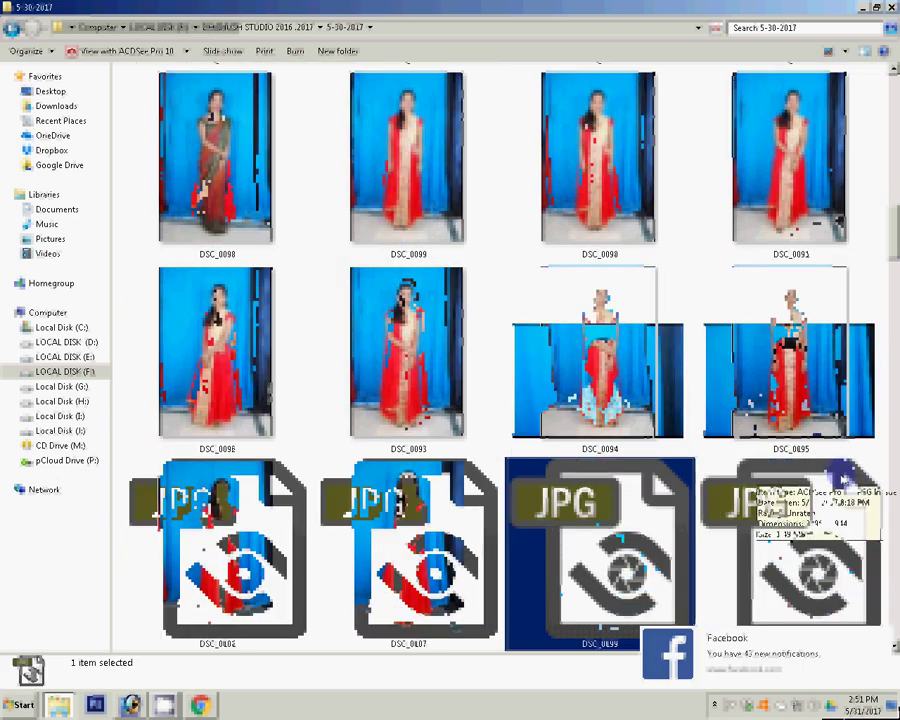
scroll(843, 475, "down", 3)
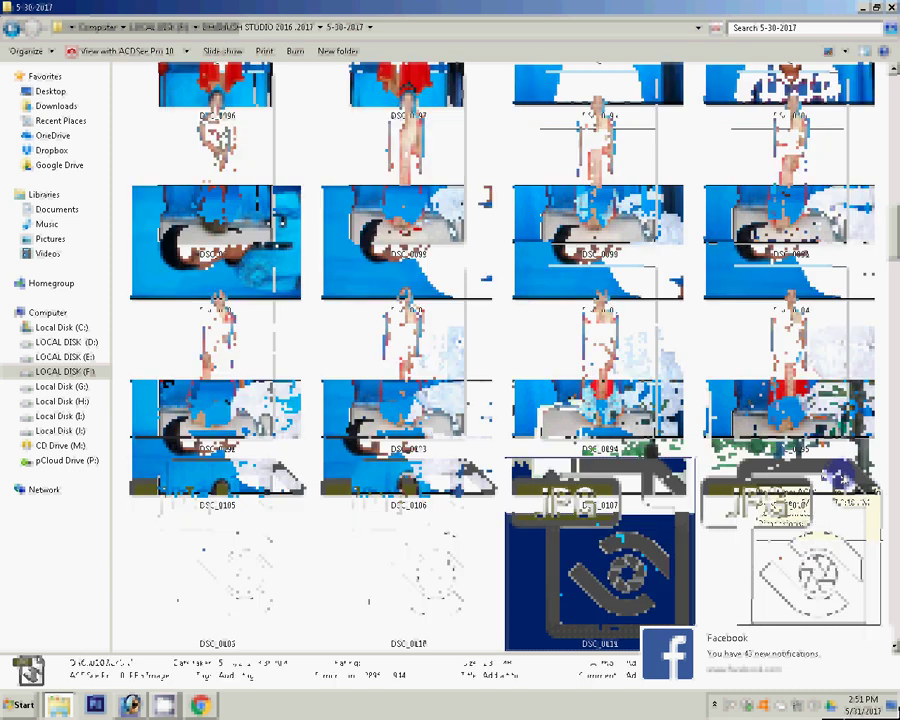
scroll(843, 475, "down", 3)
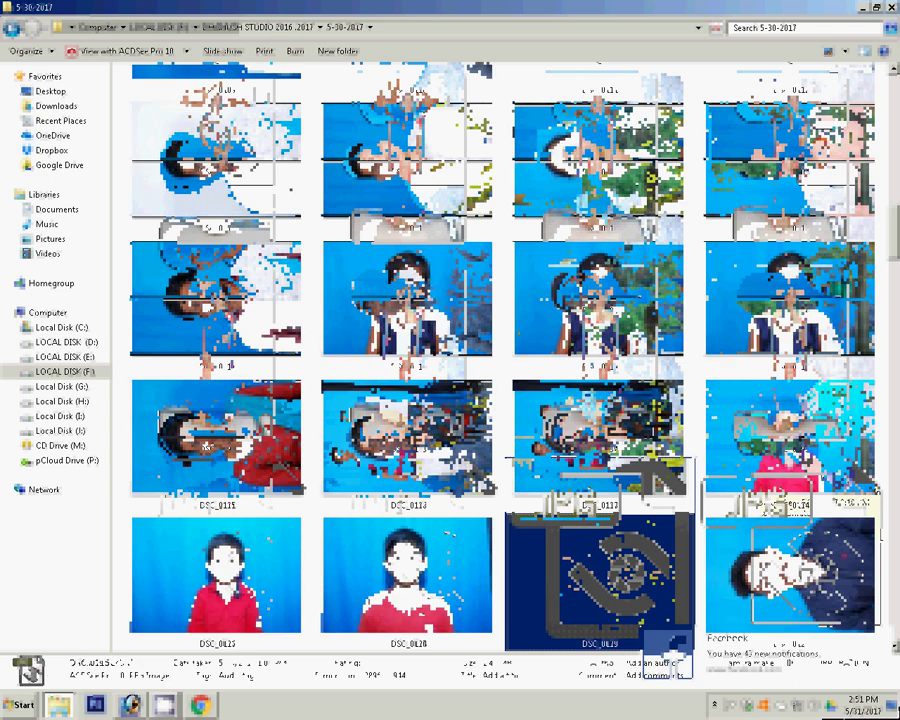
scroll(798, 431, "down", 5)
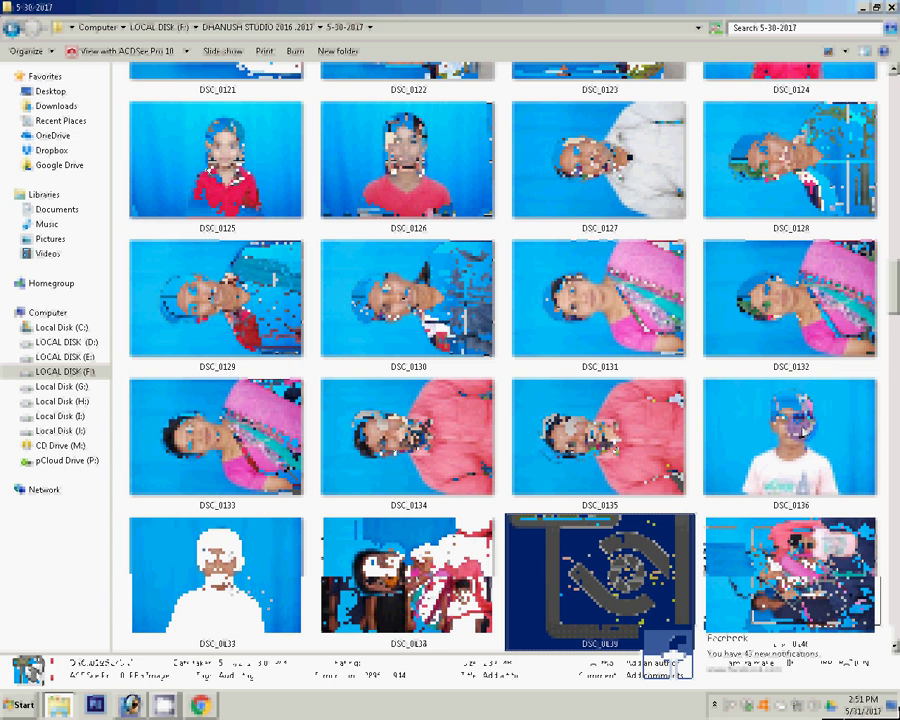
scroll(798, 431, "down", 5)
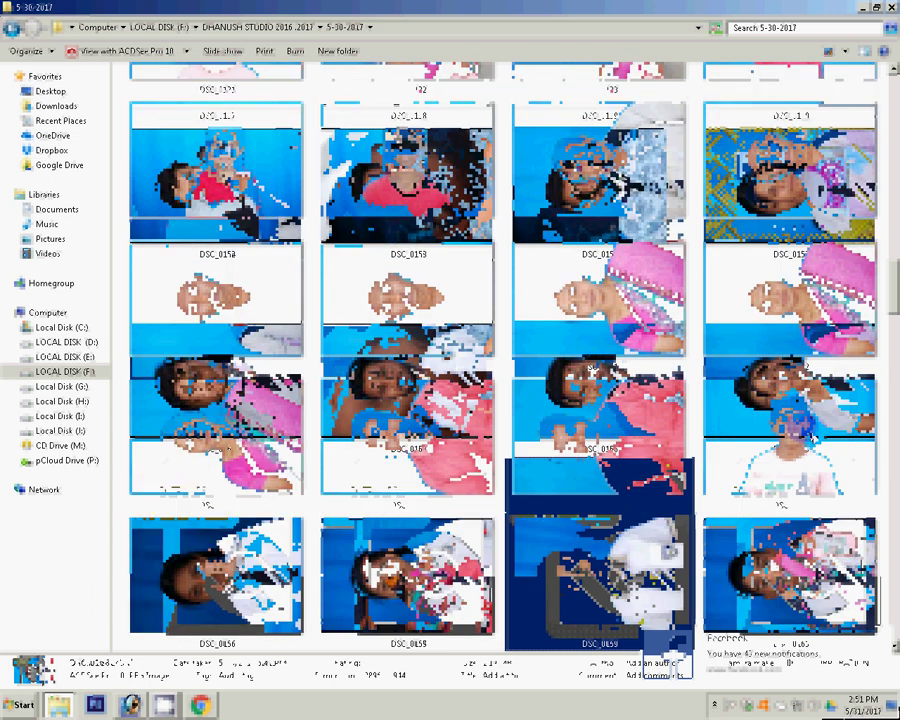
scroll(815, 438, "down", 5)
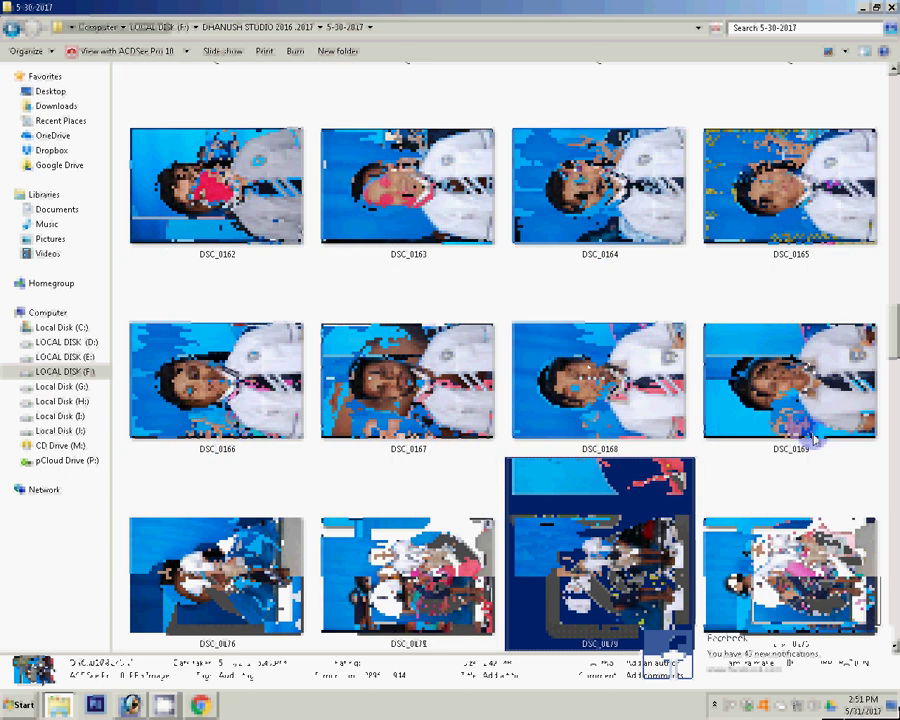
scroll(815, 438, "down", 3)
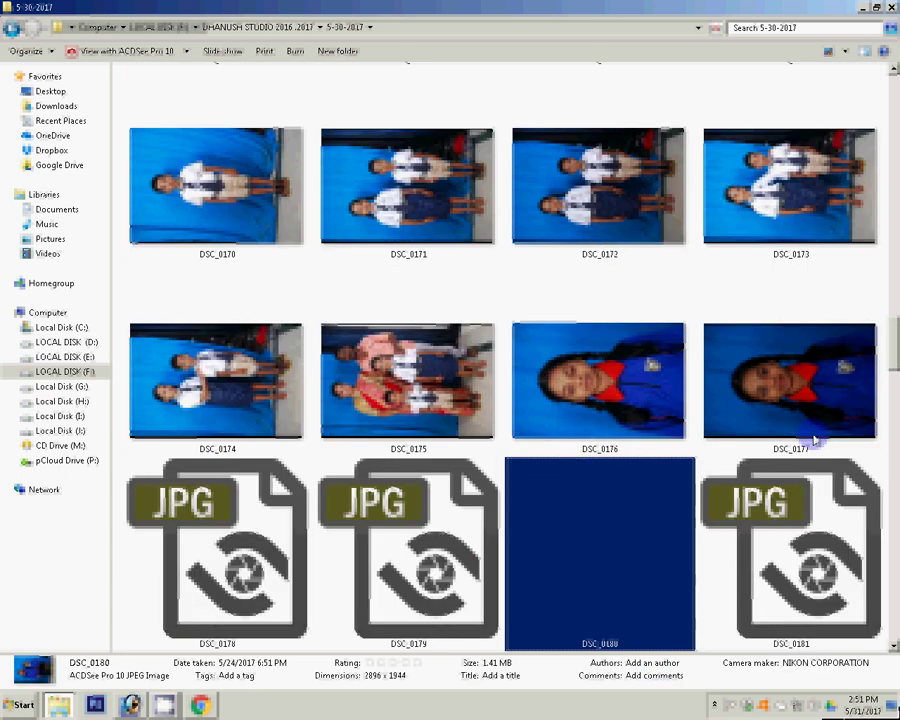
Step down to the DSC_022x photos and select DSC_0223 and DSC_0224.
key("Down")
key("Down")
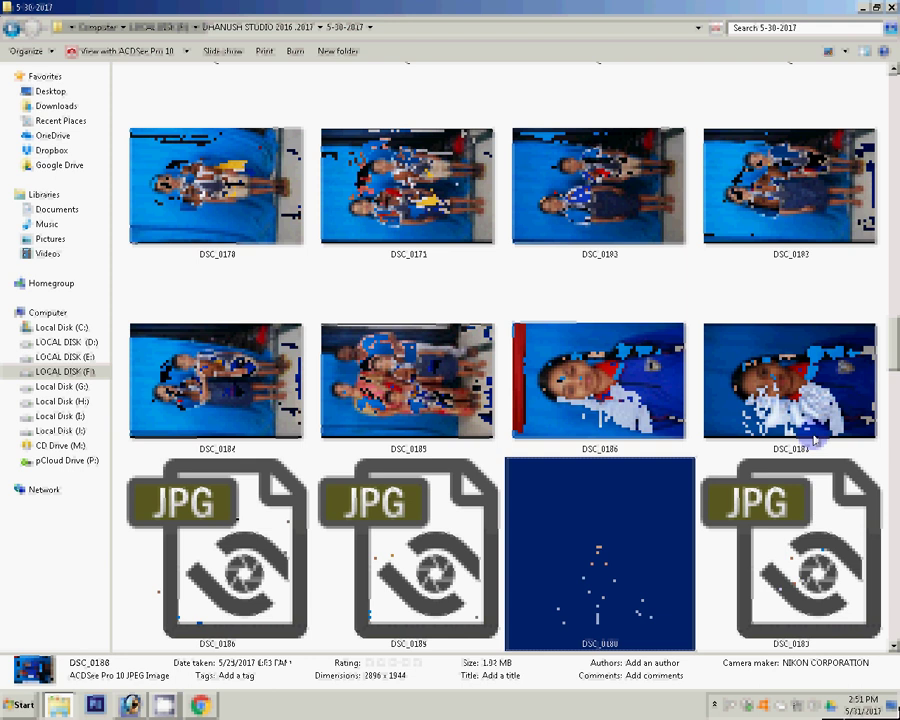
key("Down")
key("Down")
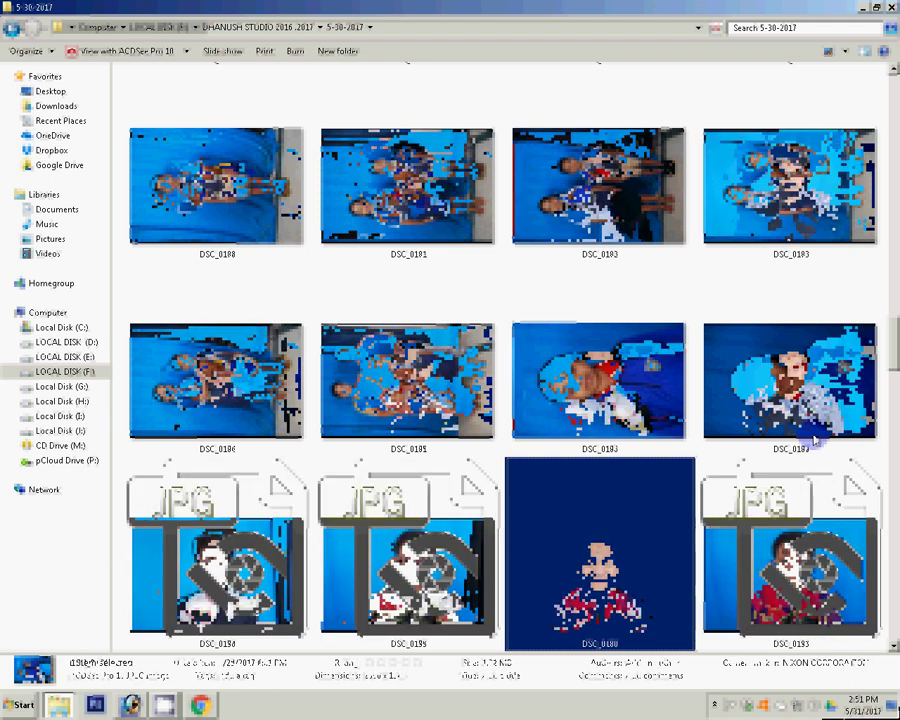
key("Down")
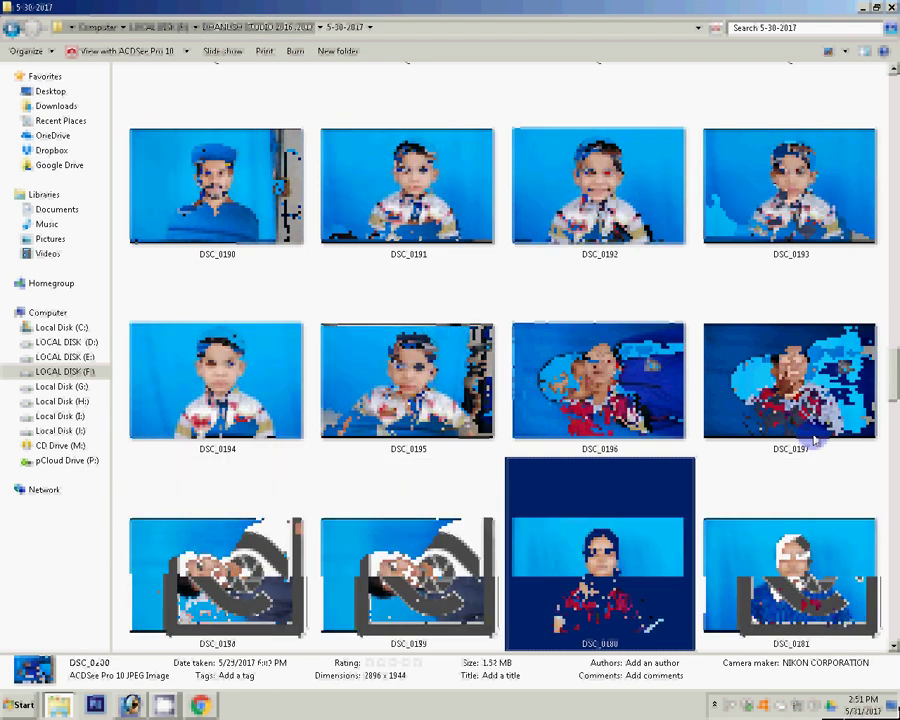
key("Down")
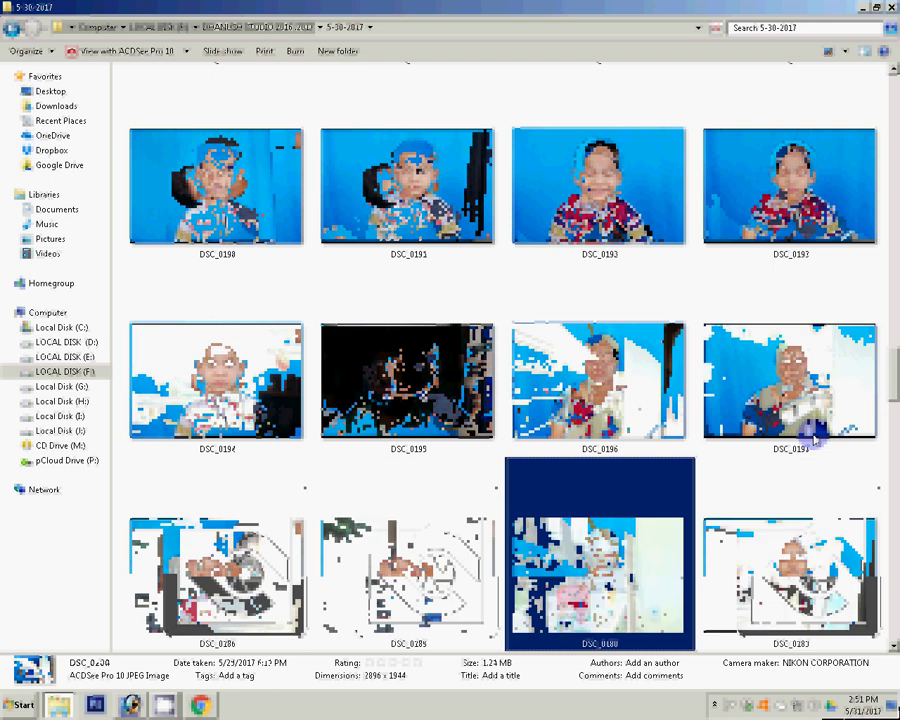
key("Down")
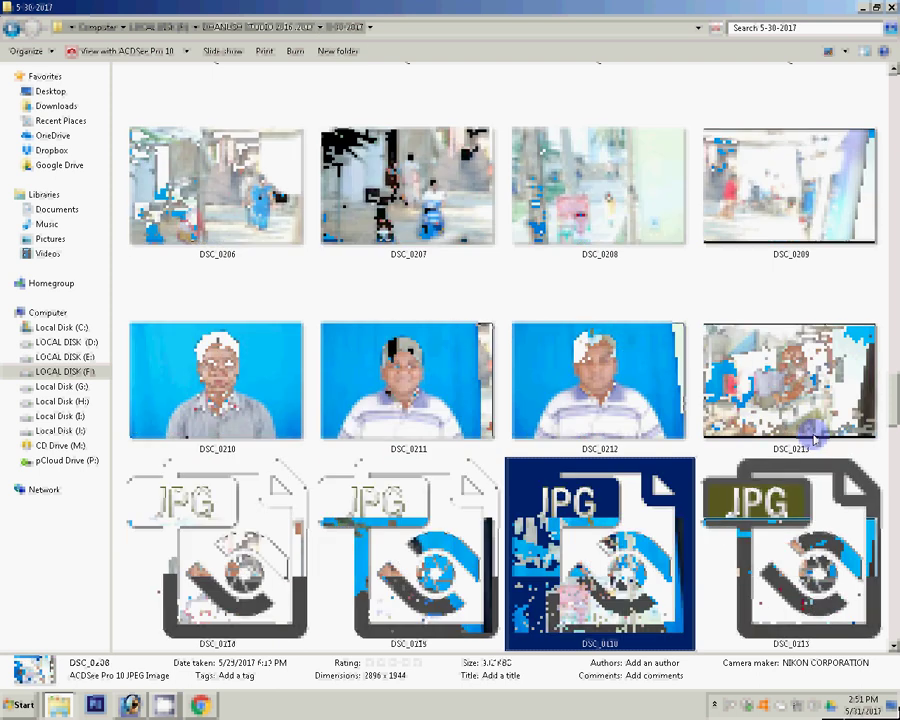
key("Down")
key("Down")
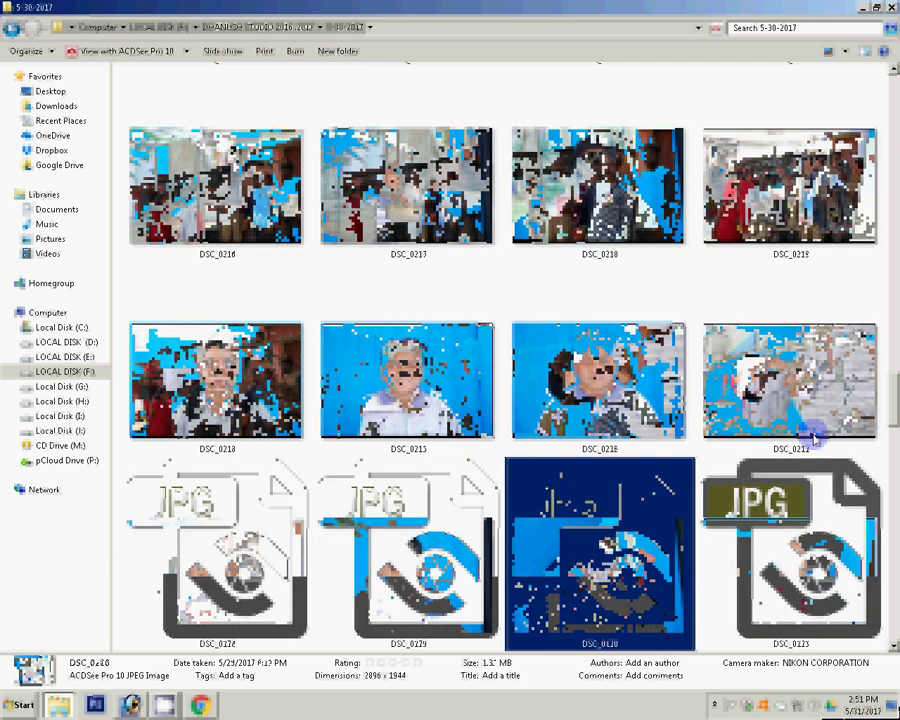
key("Down")
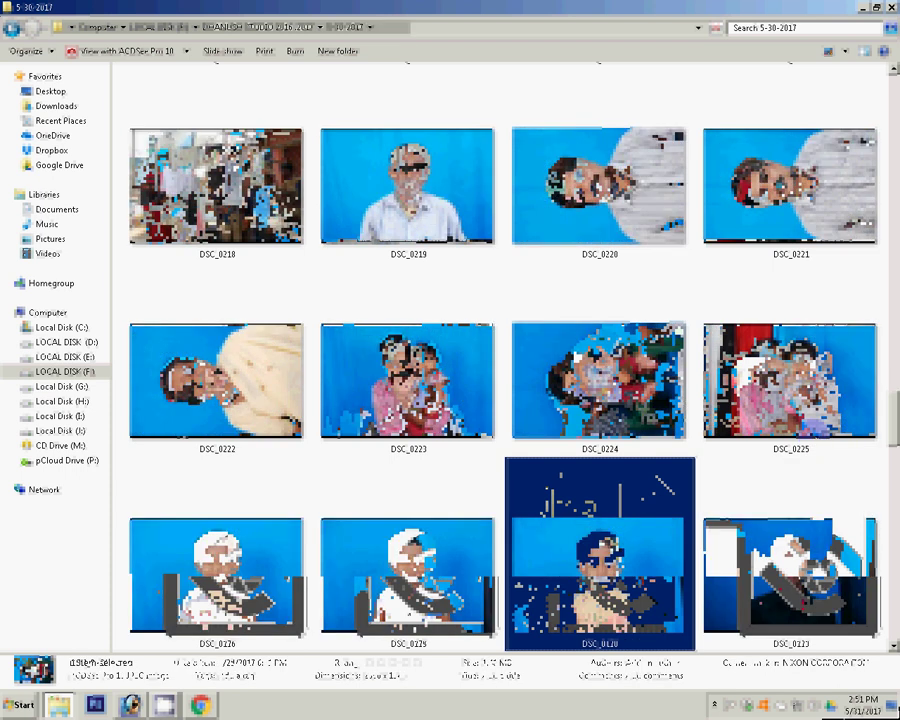
key("Down")
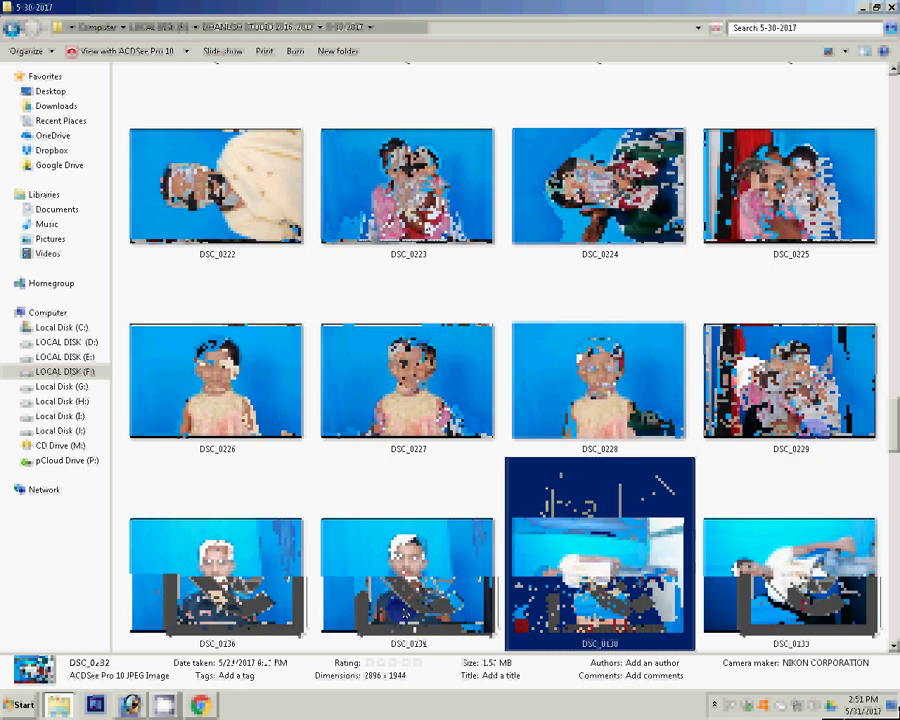
key("Up")
key("Up")
key("shift+Left")
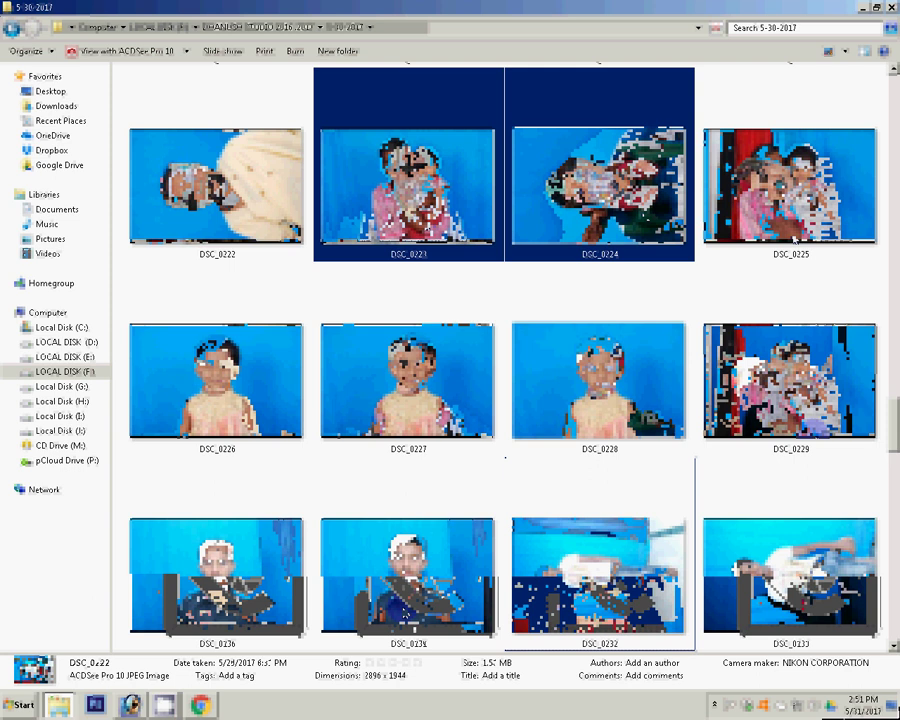
Copy DSC_0223–DSC_0225 into folder 2 on drive G, renaming them 10-4x6=1 (1)–(3).
left_click(793, 238, "ctrl")
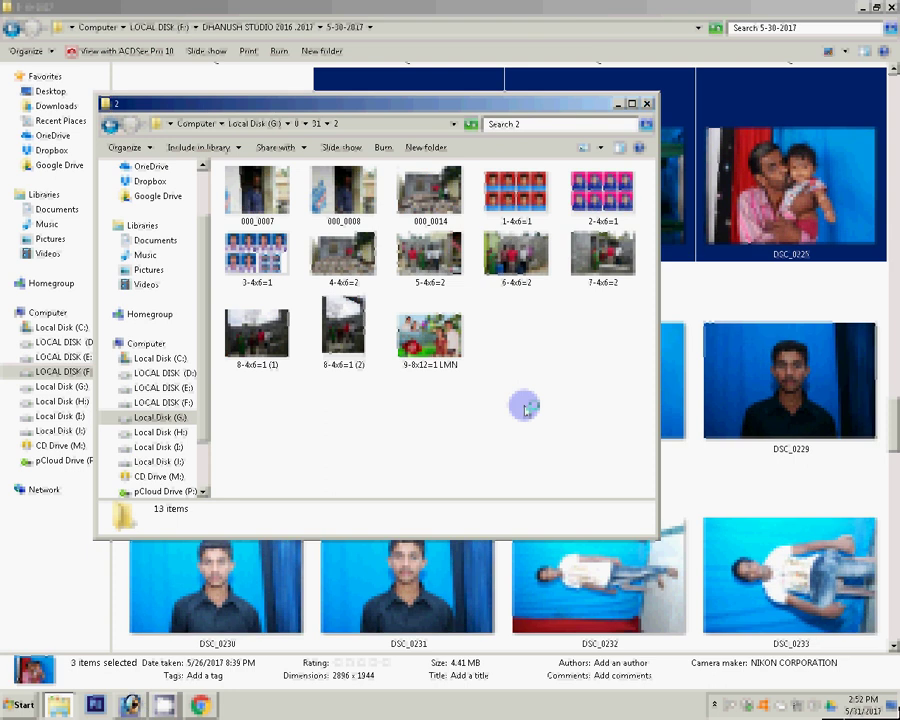
key("ctrl+v")
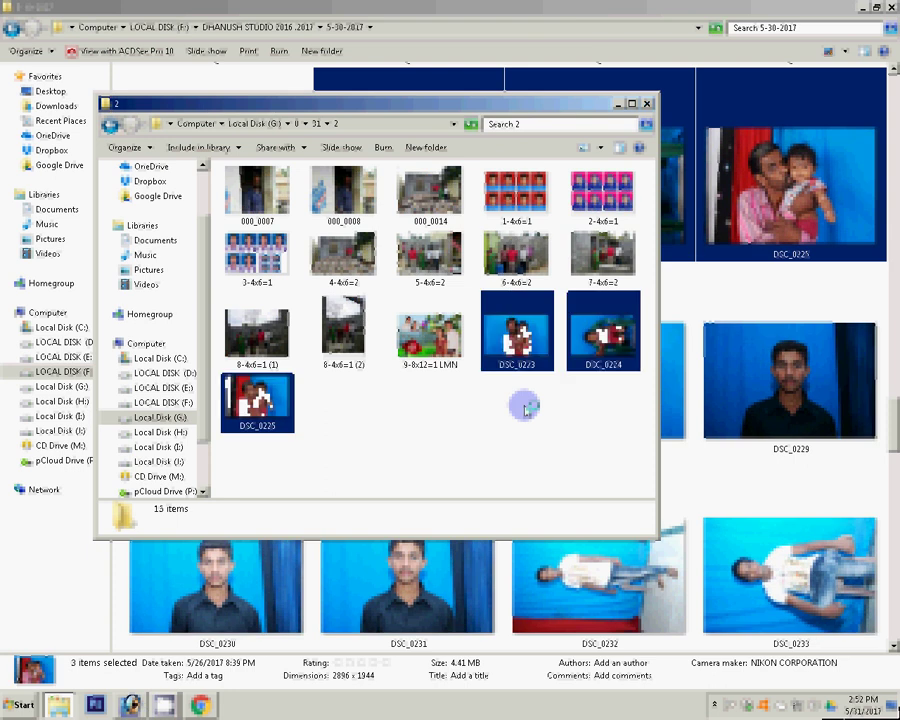
type("10")
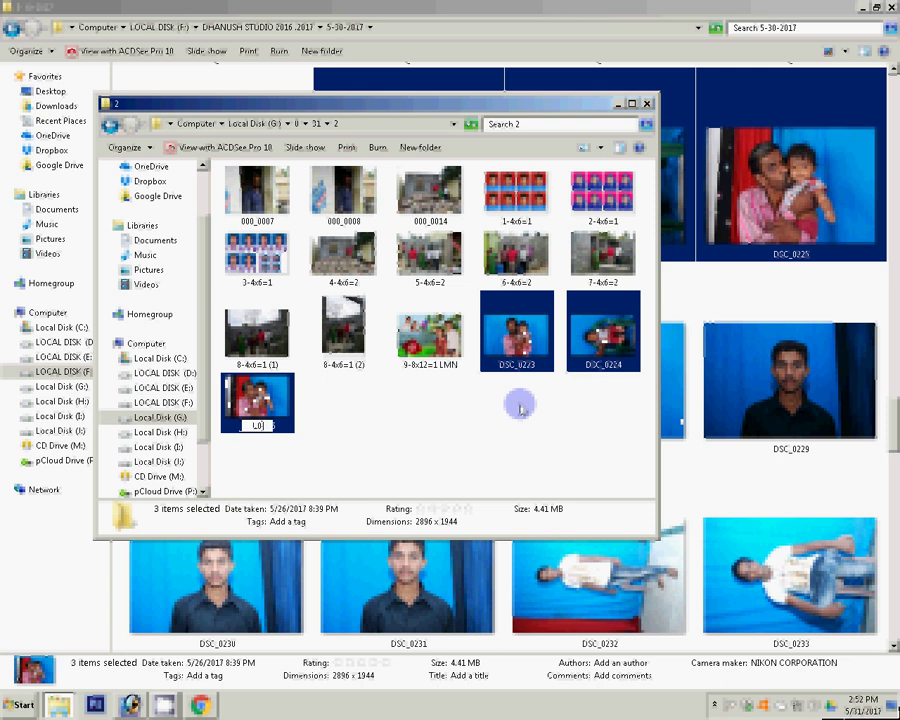
type("-4x6=1")
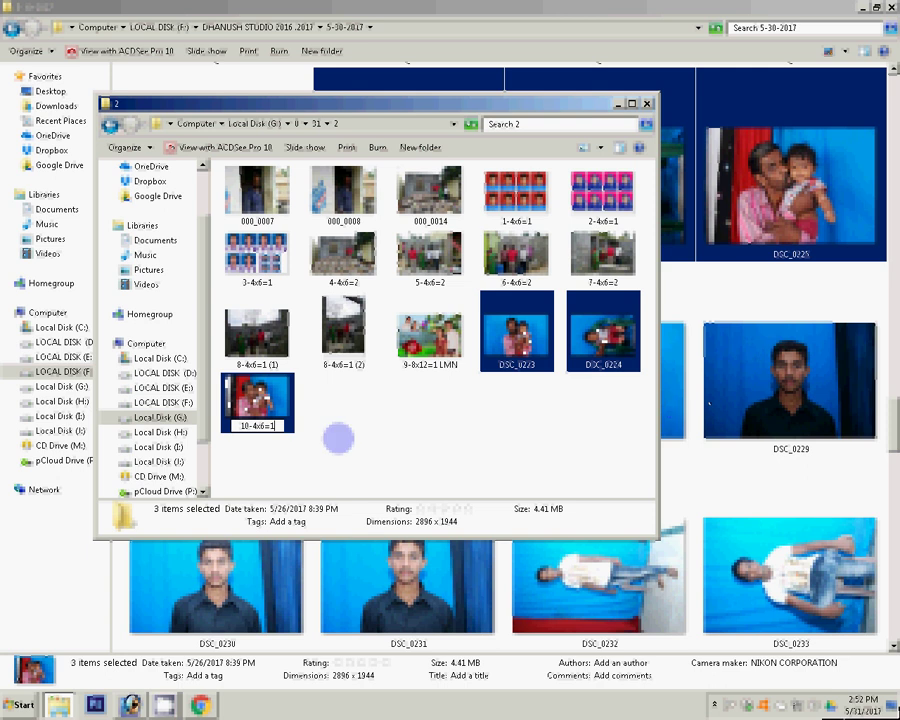
key("Return")
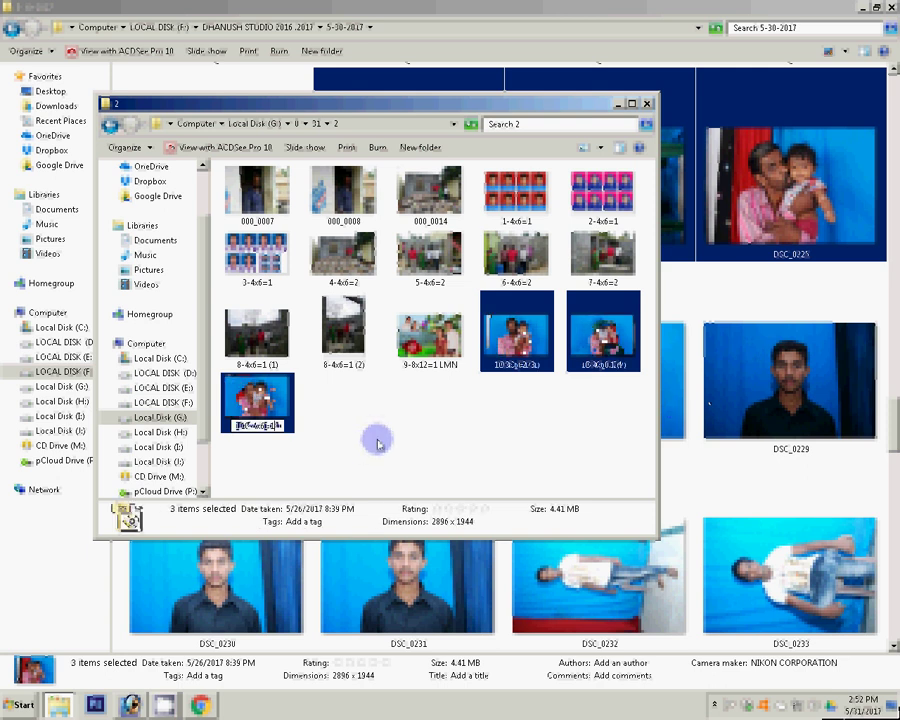
left_click(378, 443)
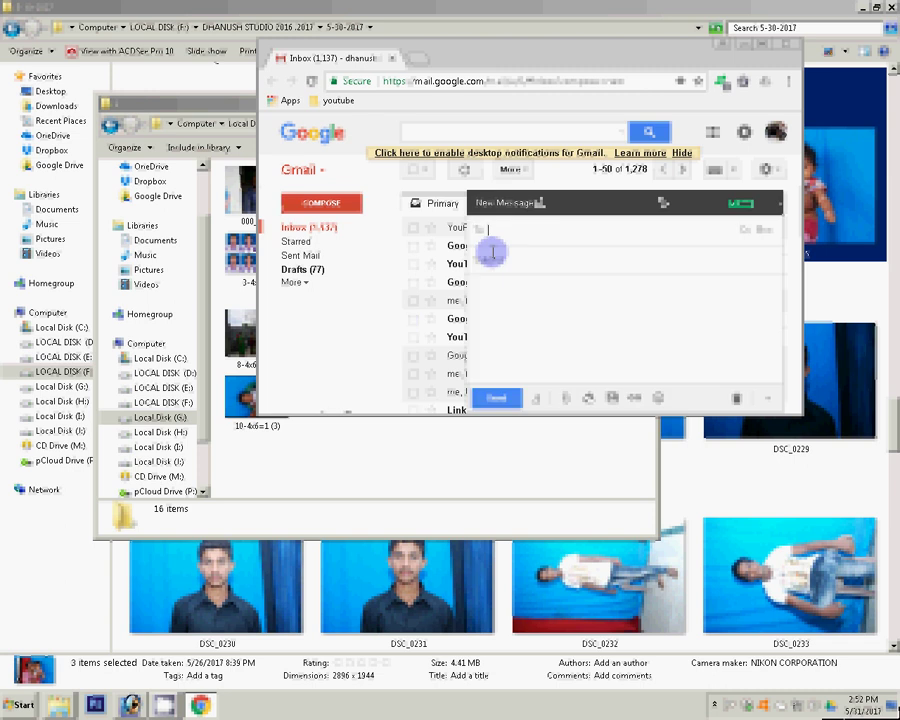
Address the message to the suggested recipient and attach 9-8x12=1 LMN and 10-4x6=1 (1)–(3).
type("ani")
left_click(493, 254)
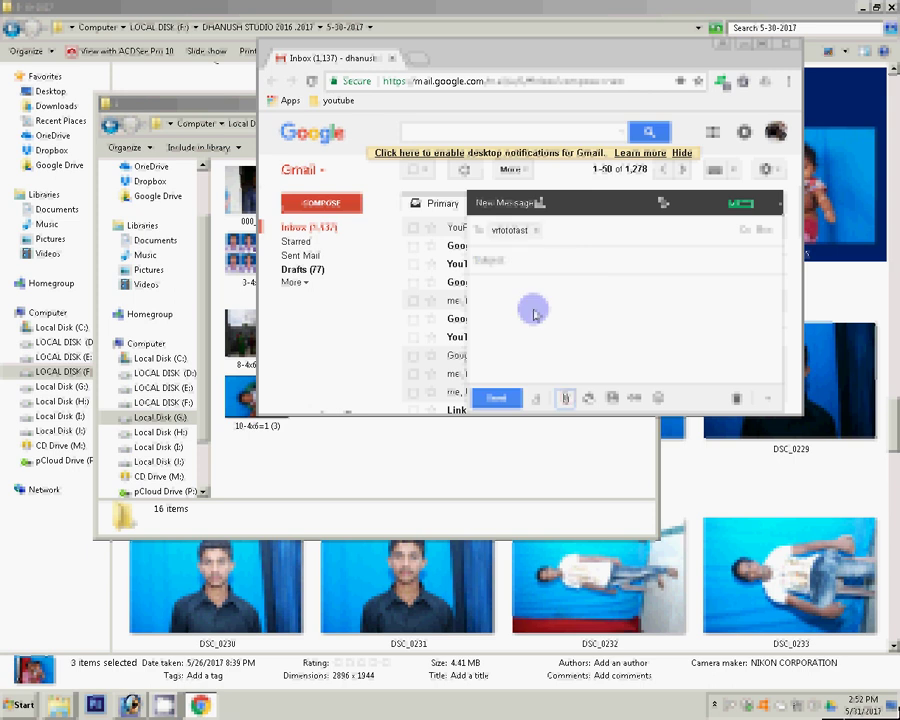
left_click(528, 318)
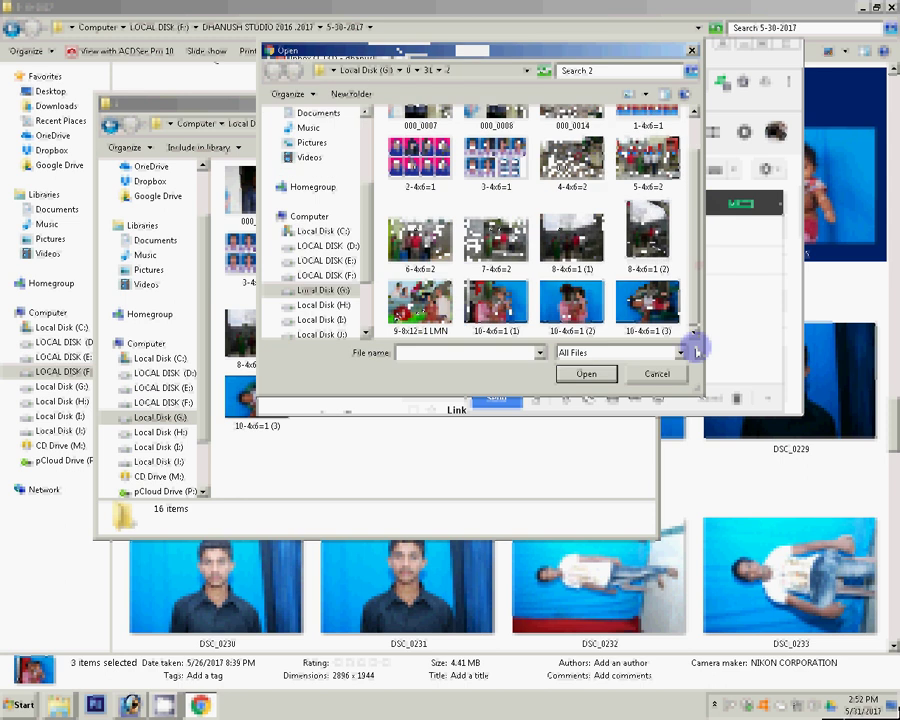
key("shift+Left")
key("shift+Left")
key("shift+Left")
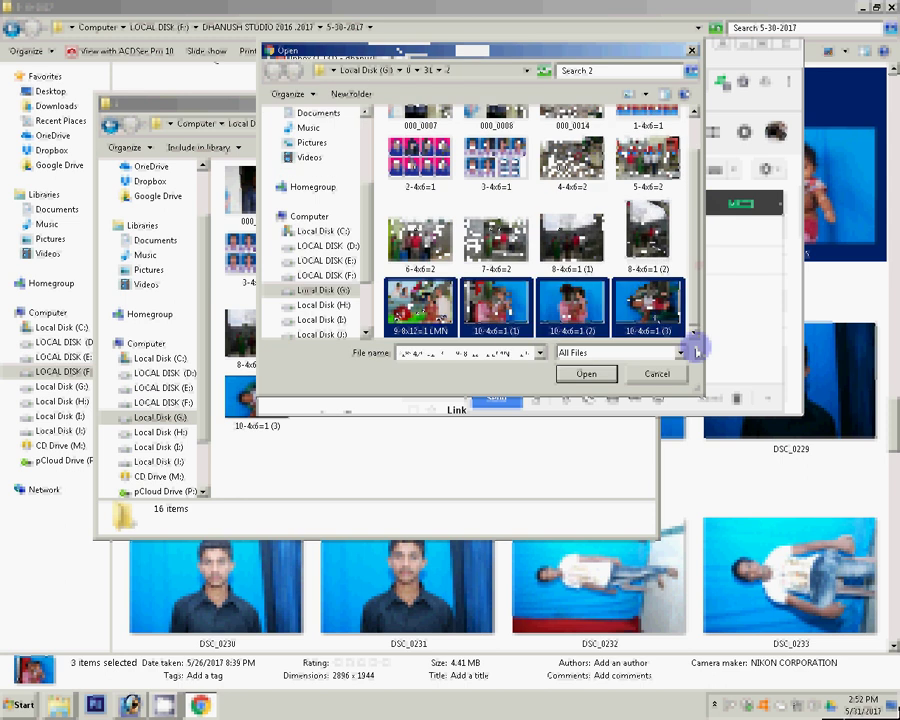
left_click(597, 376)
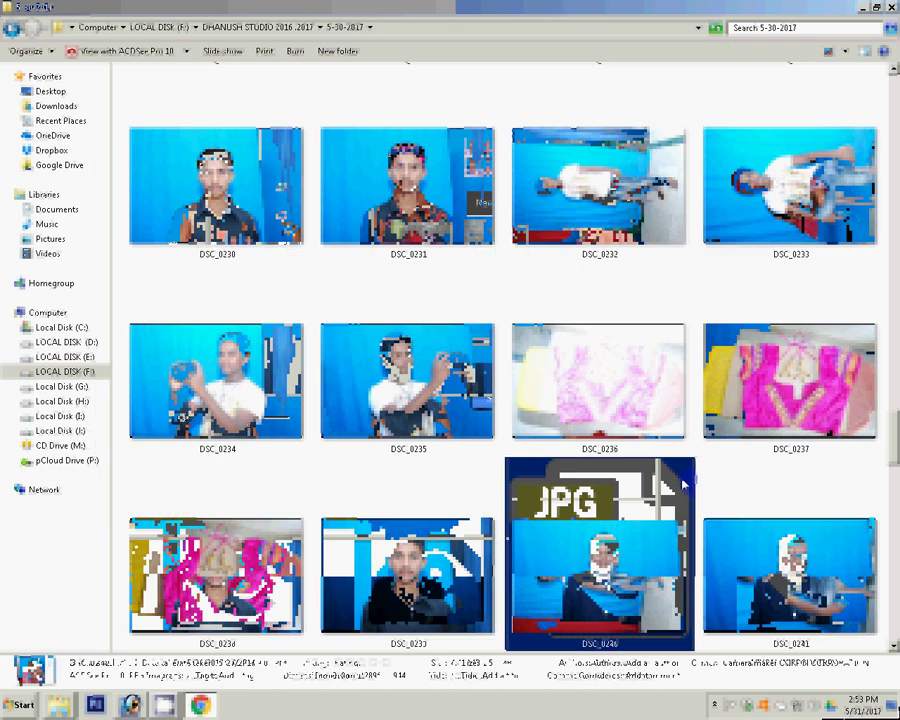
Scroll the 5-30-2017 photos, then go back up to the DHANUSH STUDIO folder list.
scroll(683, 485, "down", 3)
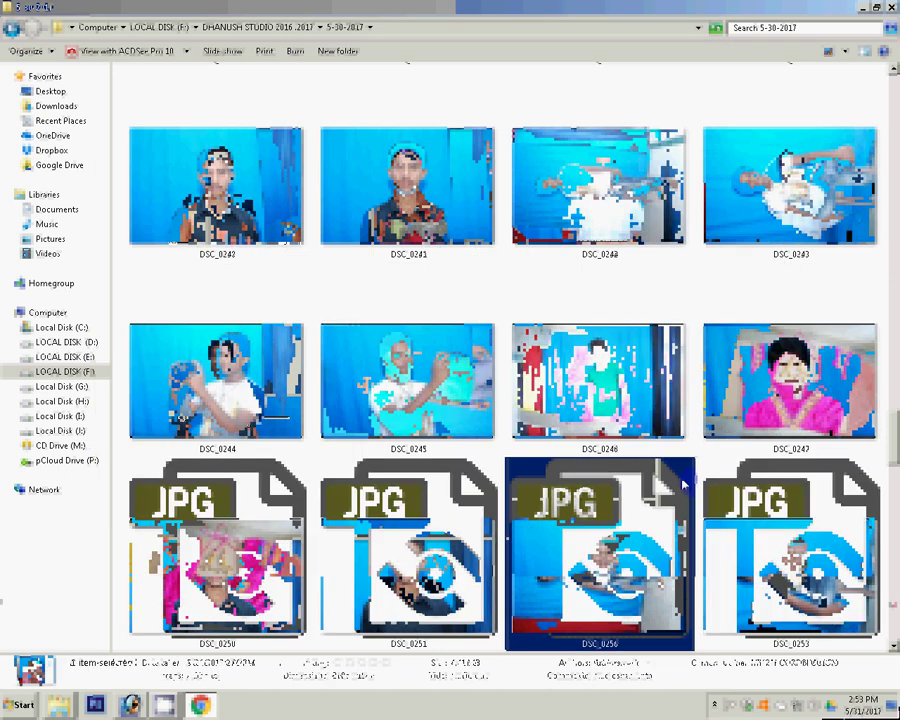
scroll(683, 485, "down", 1)
scroll(683, 485, "down", 1)
scroll(683, 485, "down", 1)
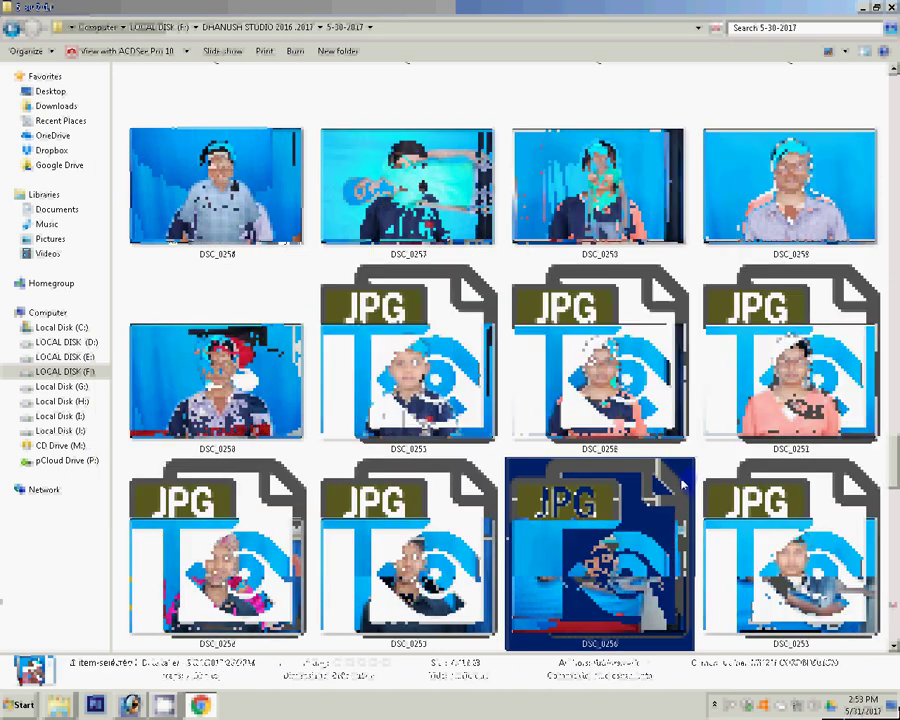
scroll(683, 485, "down", 1)
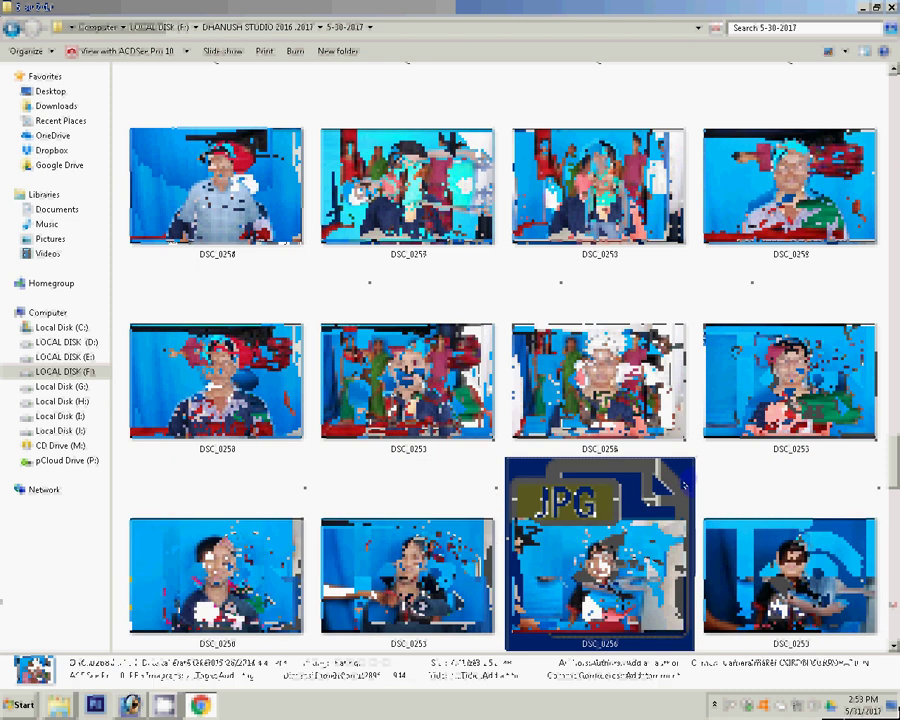
scroll(683, 485, "down", 1)
left_click(45, 112)
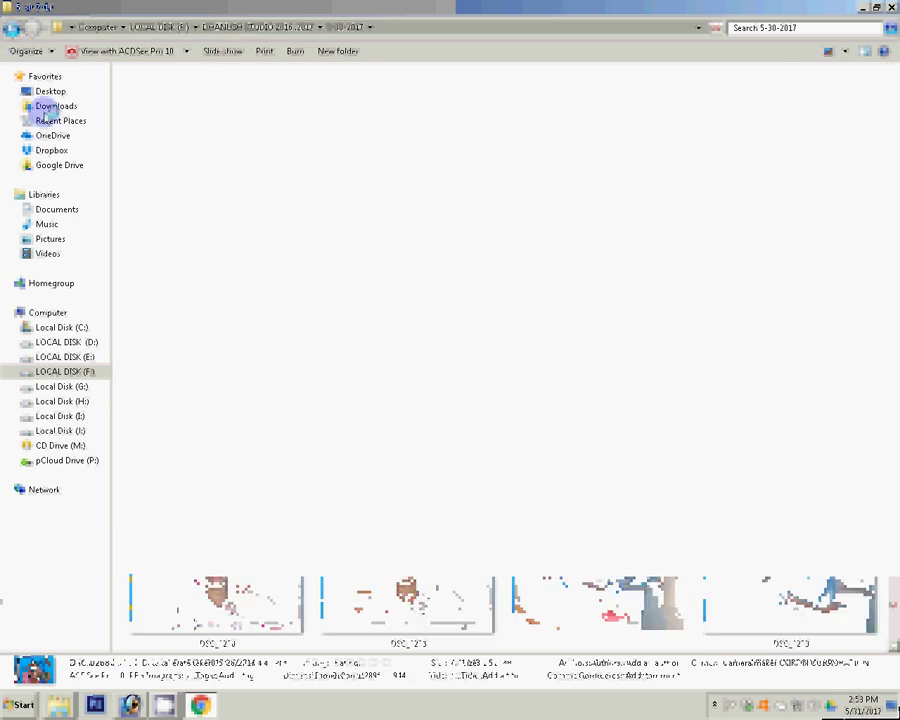
key("BackSpace")
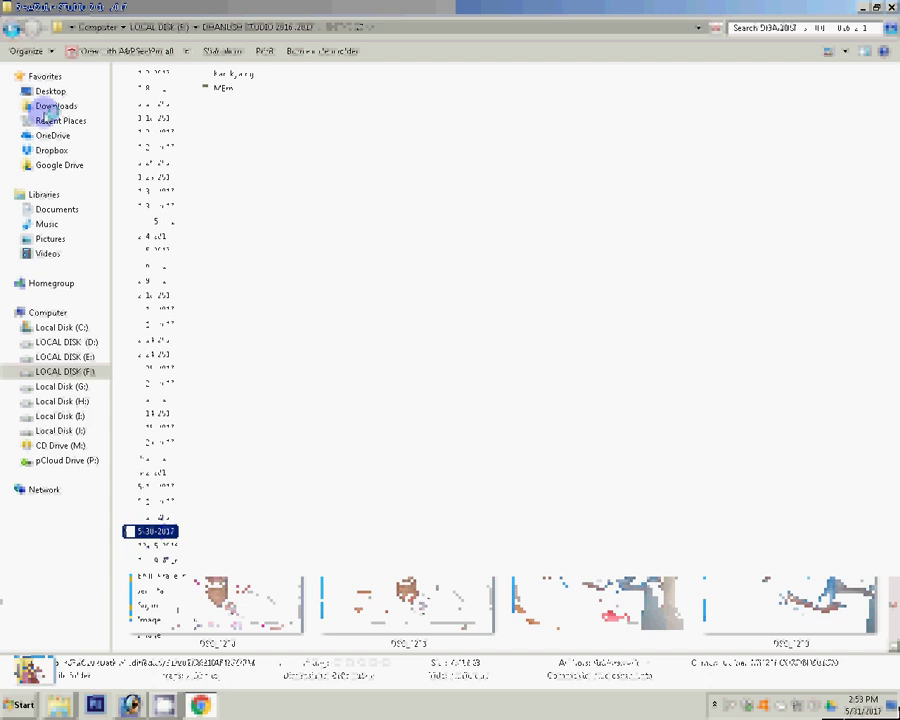
key("Up")
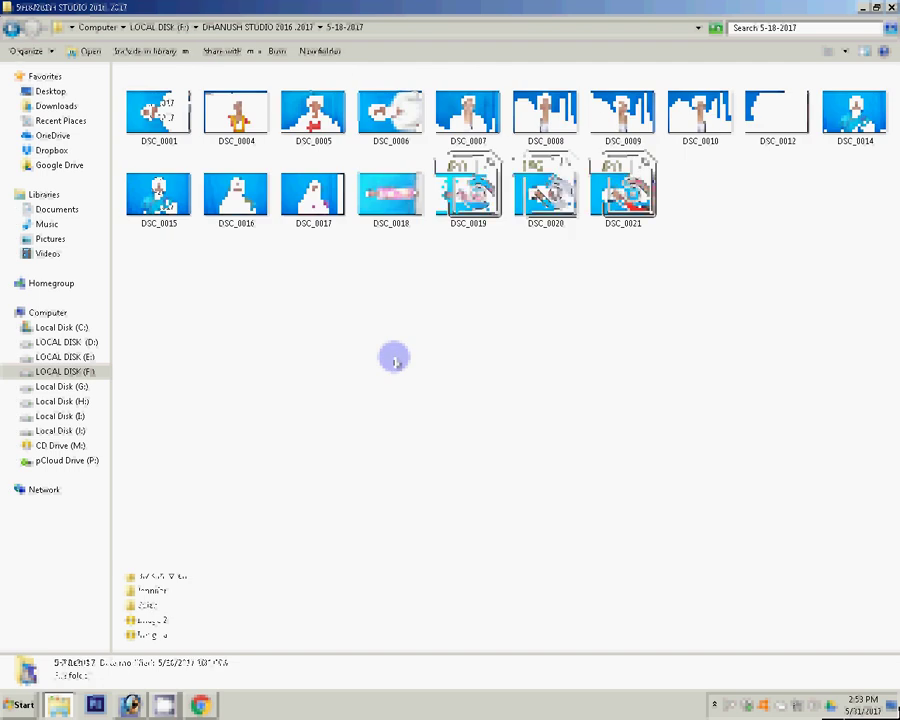
Open the 5-17-2017 folder and scroll down through its later photos.
left_click(97, 462)
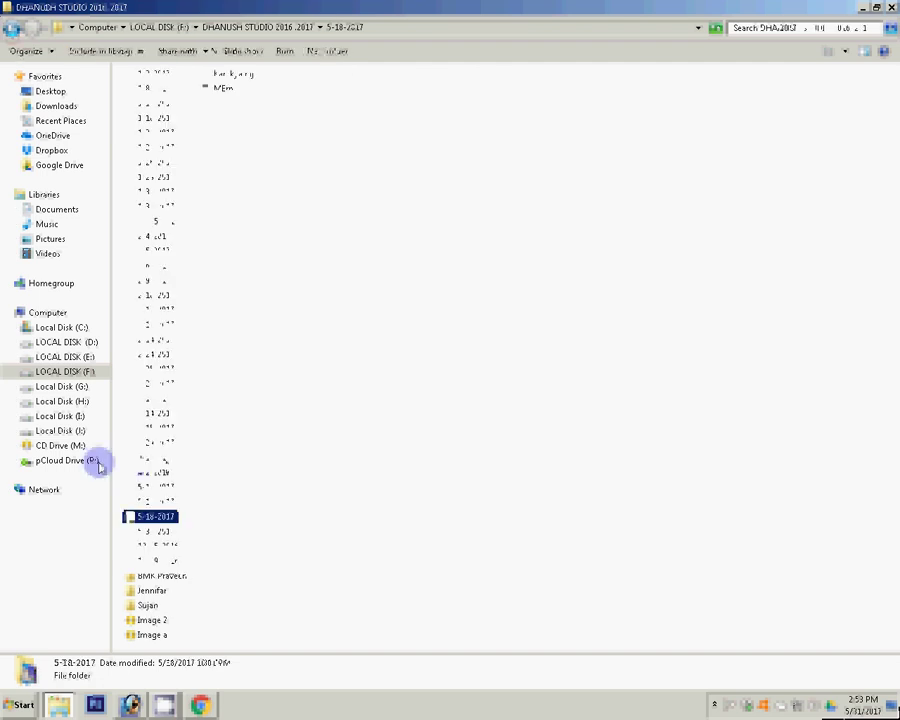
left_click(152, 502)
double_click(152, 502)
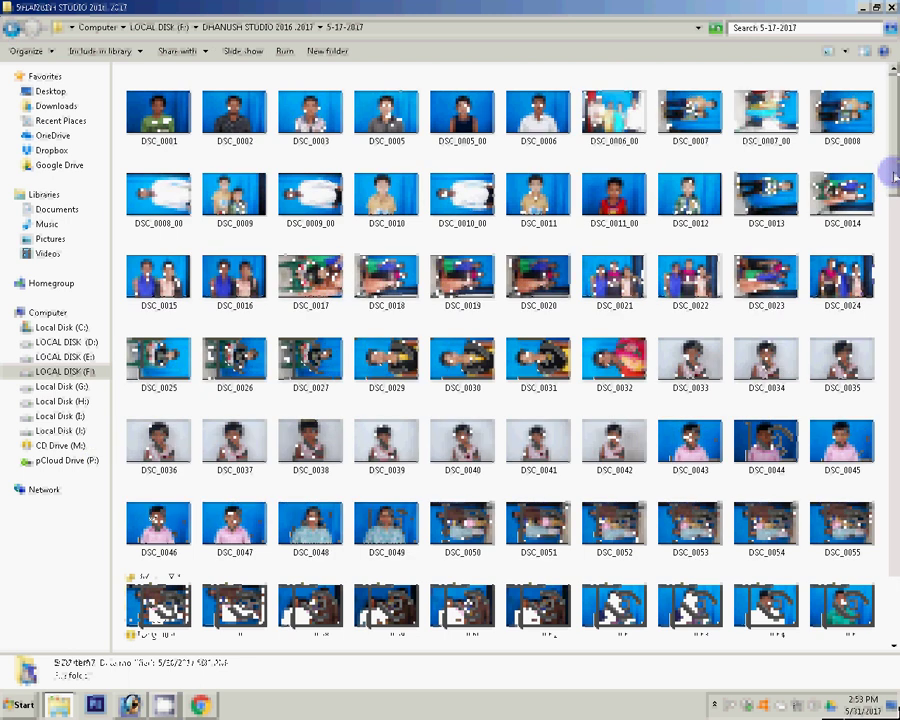
scroll(893, 176, "down", 3)
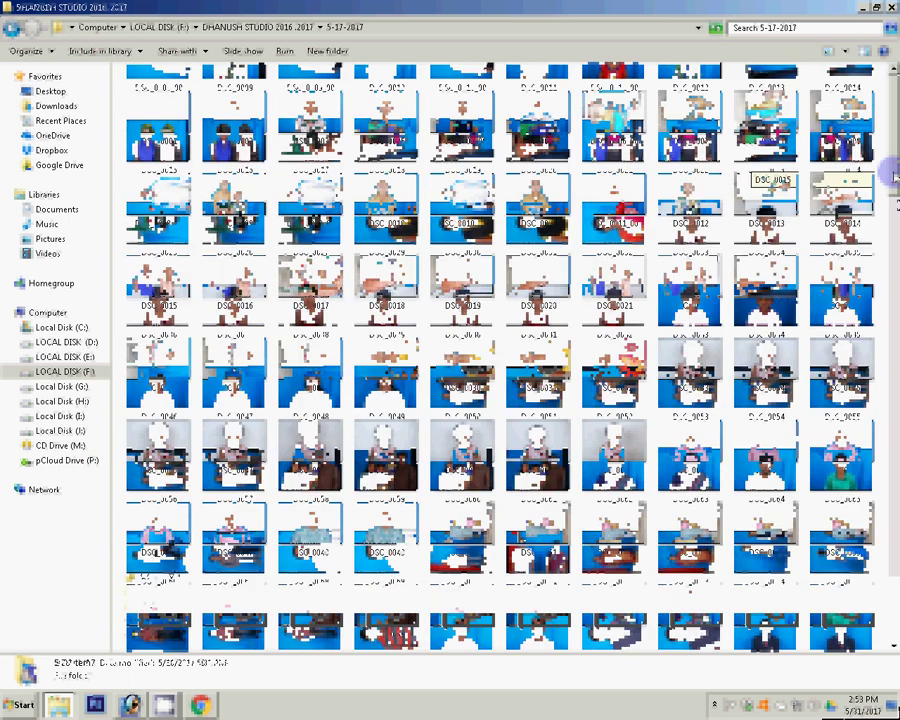
scroll(893, 176, "down", 3)
scroll(893, 176, "down", 3)
scroll(893, 176, "down", 3)
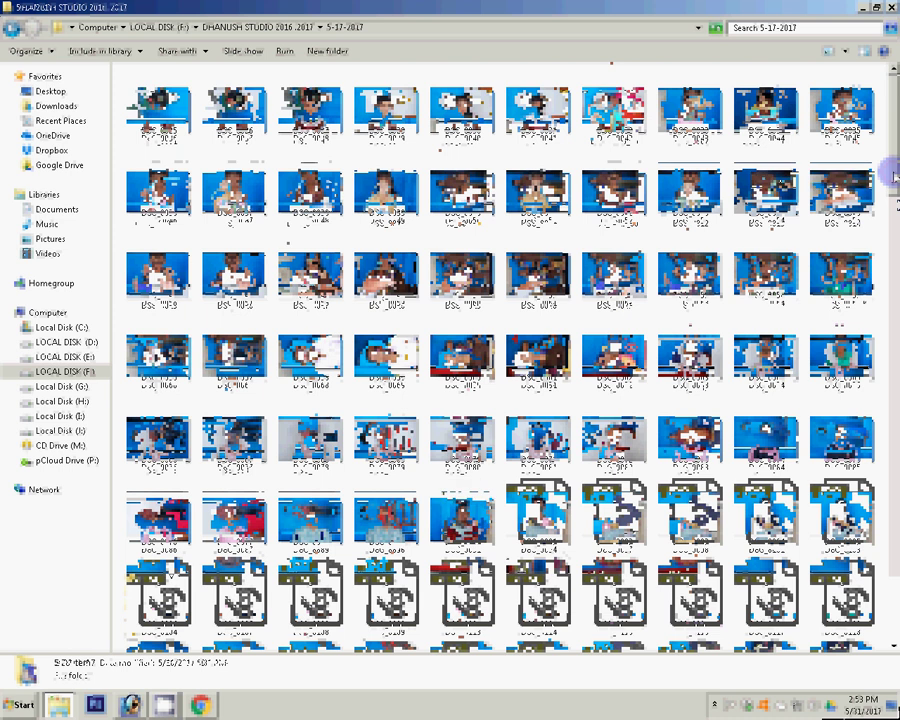
key("Down")
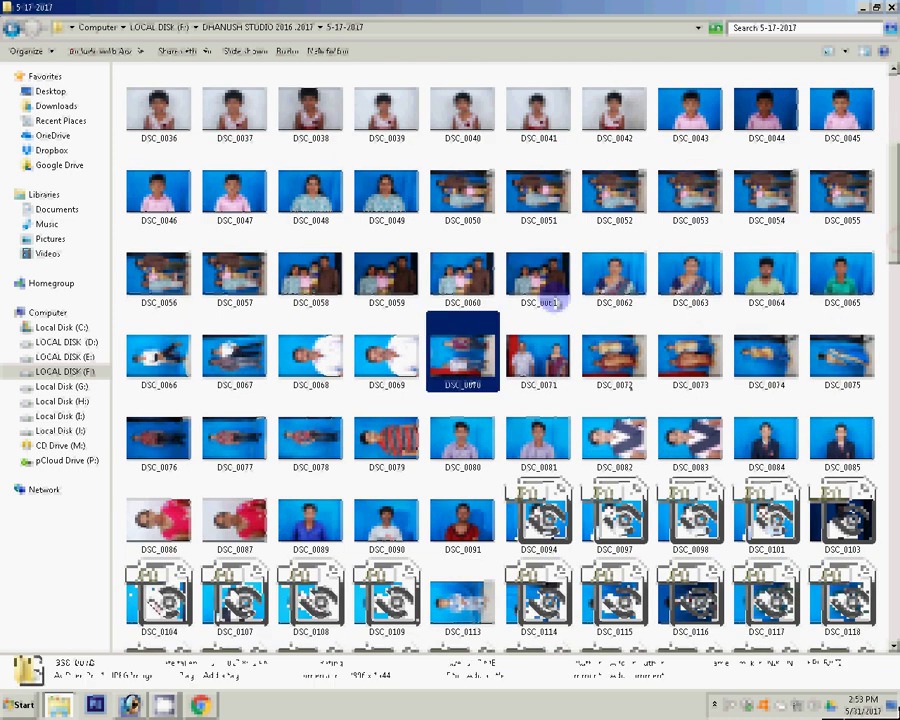
scroll(557, 303, "down", 3)
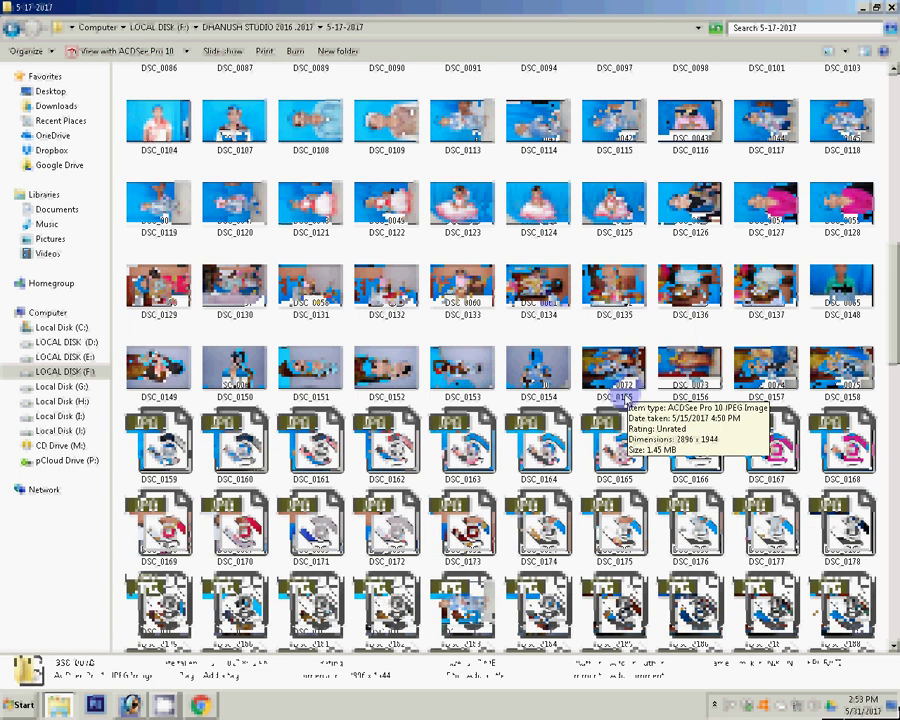
scroll(620, 393, "down", 3)
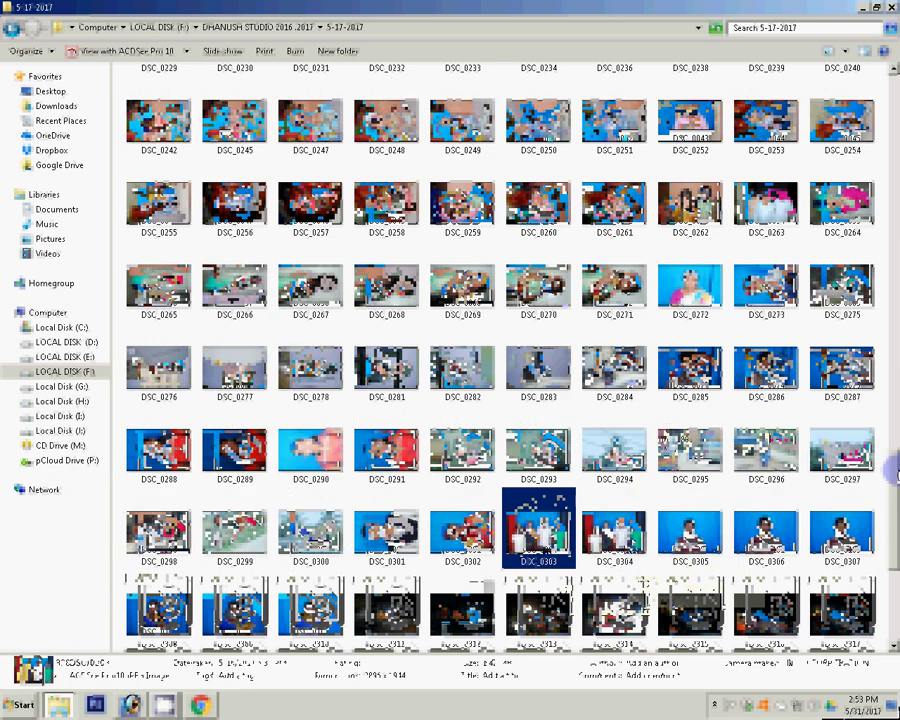
scroll(893, 470, "down", 3)
scroll(893, 470, "down", 1)
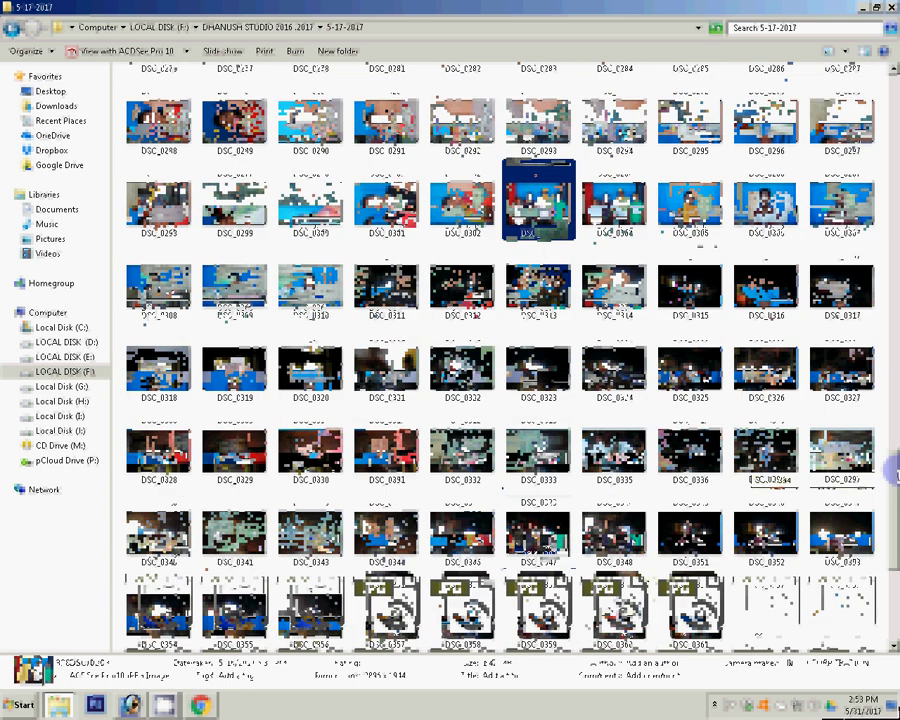
Give the email the subject 'dhanush studio' and send it with the four photos.
left_click(614, 608)
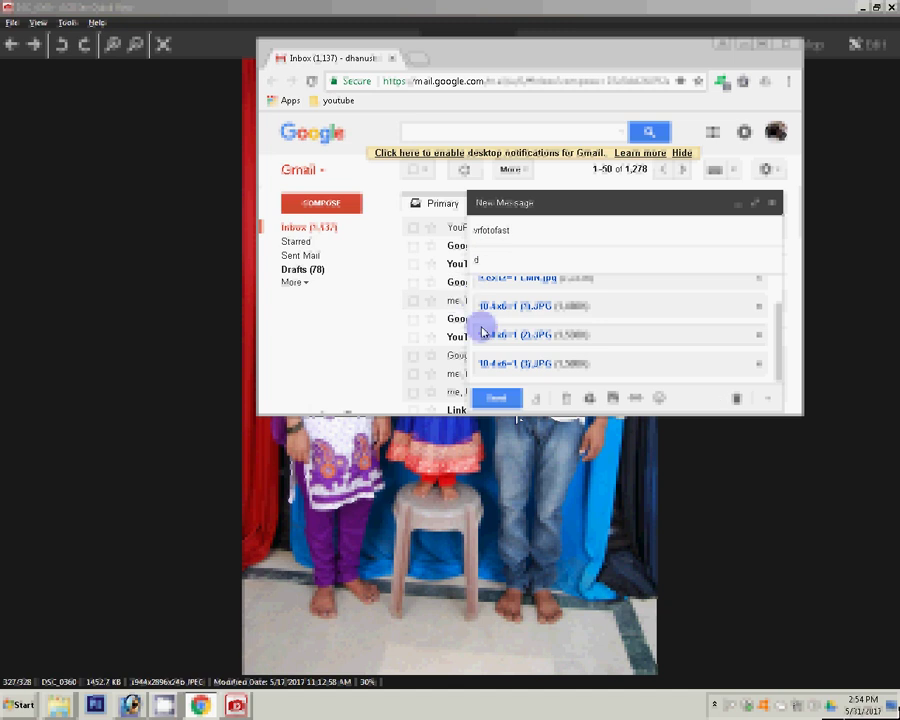
type("dhanu")
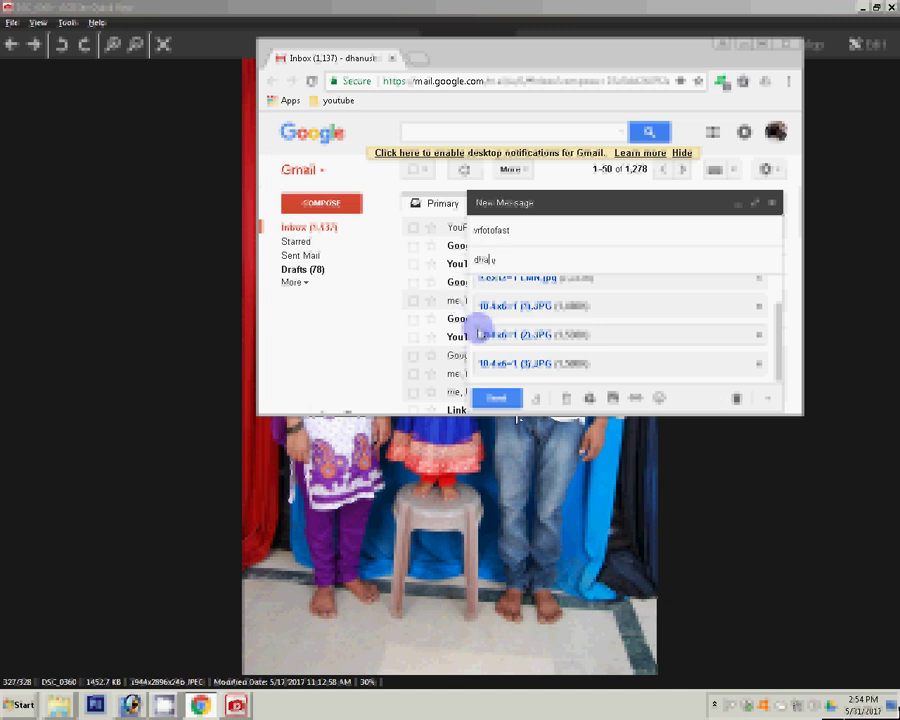
type("sh")
type(" d")
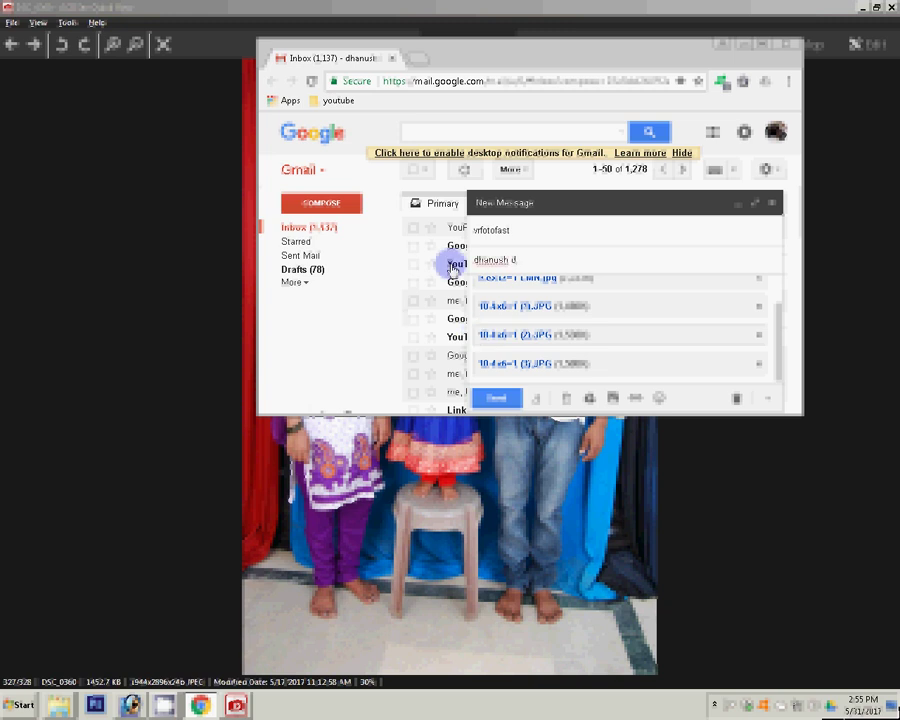
key("BackSpace")
type("stud")
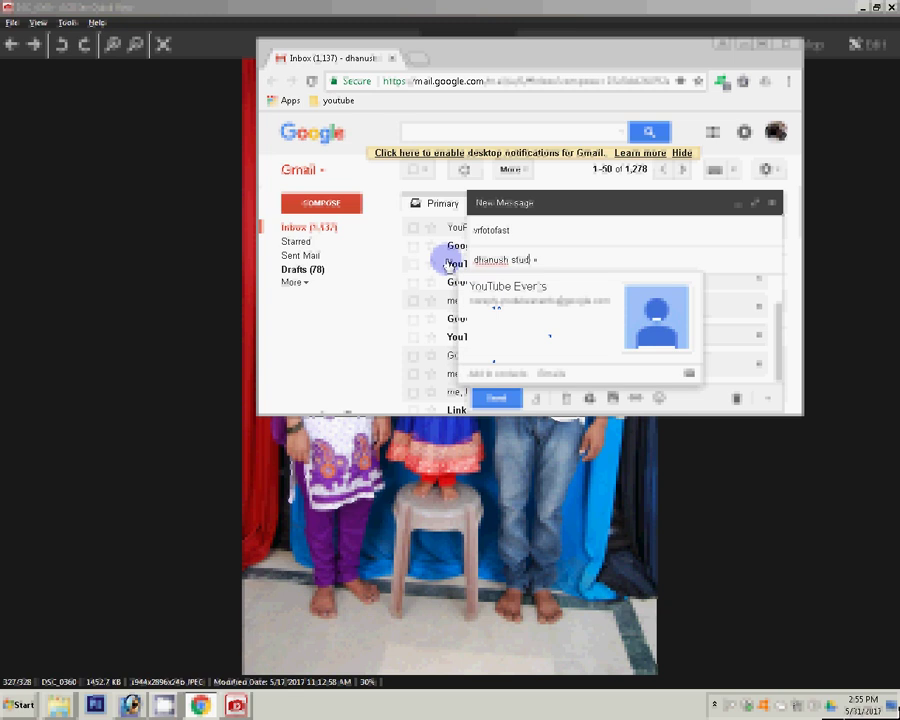
type("io")
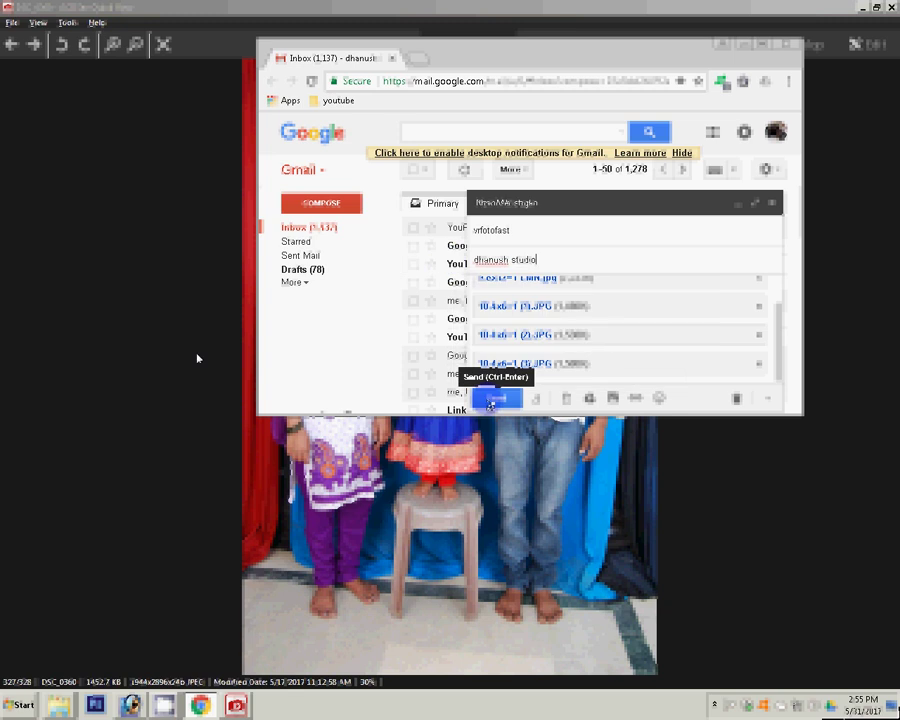
left_click(490, 404)
left_click(177, 368)
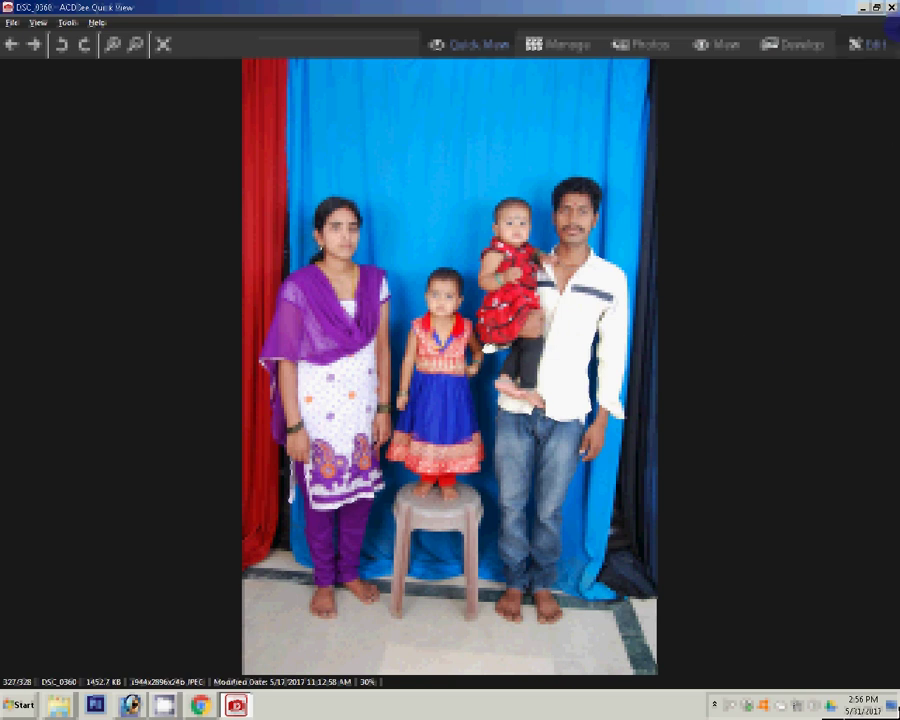
Close the ACDSee Quick View photo viewer windows.
left_click(891, 7)
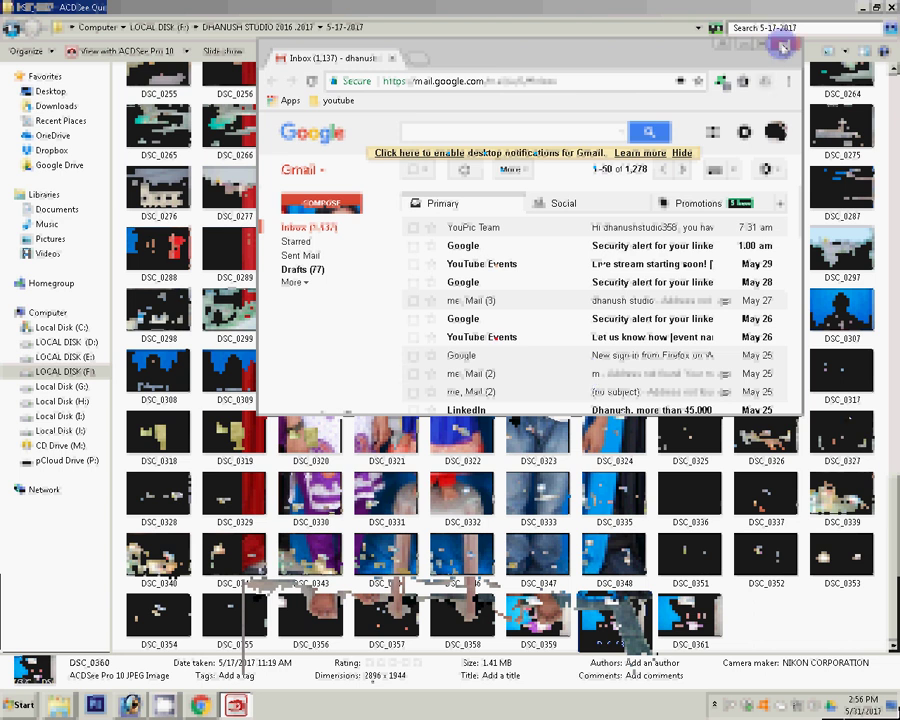
left_click(785, 47)
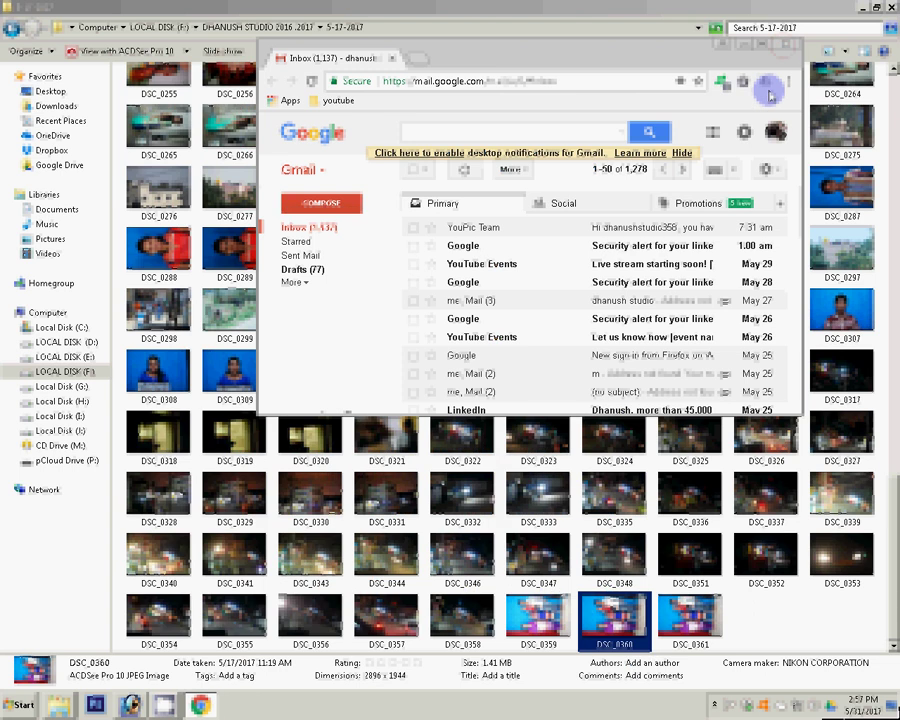